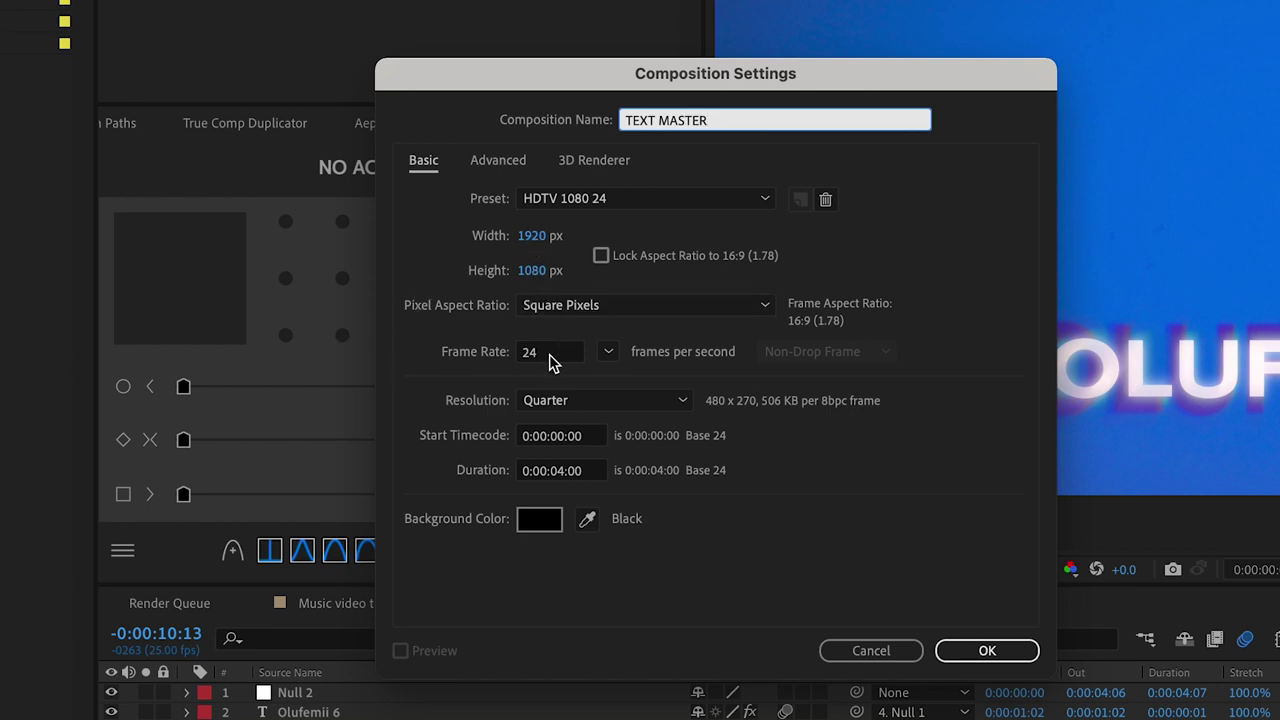
Step: Create the TEXT MASTER comp and type 'Olufemii' as a new text layer
click(986, 651)
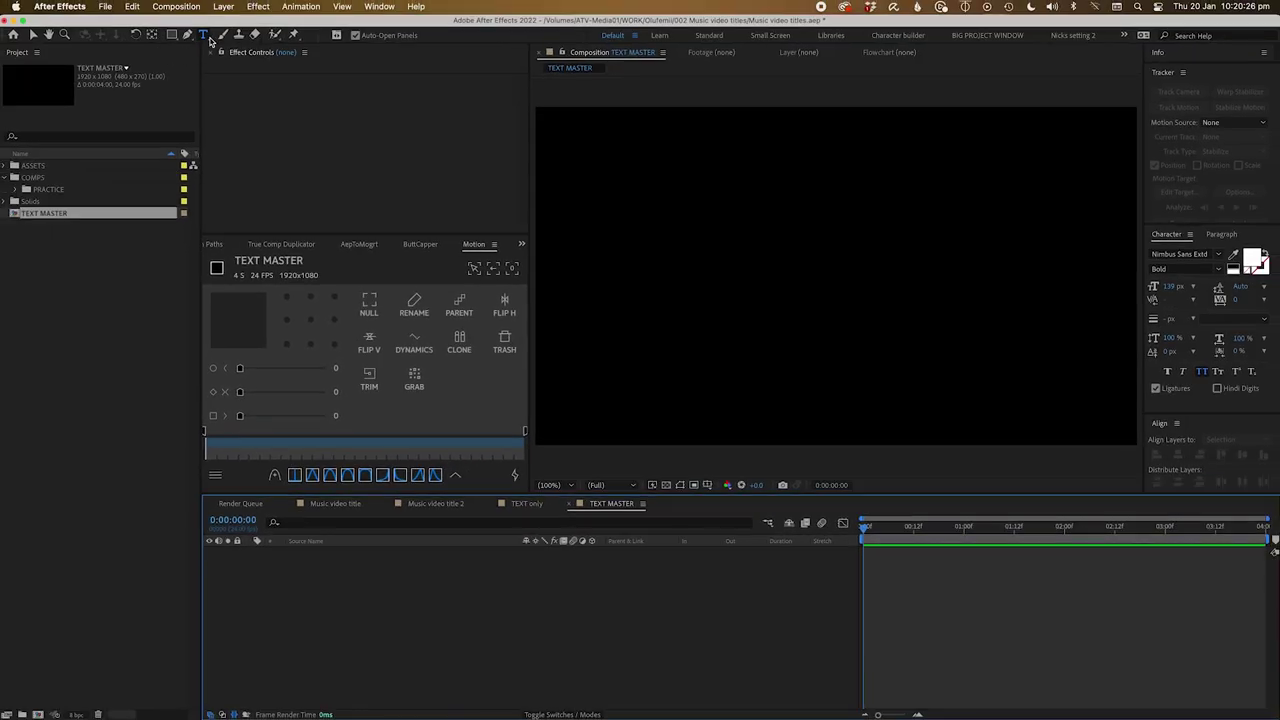
click(204, 35)
click(772, 288)
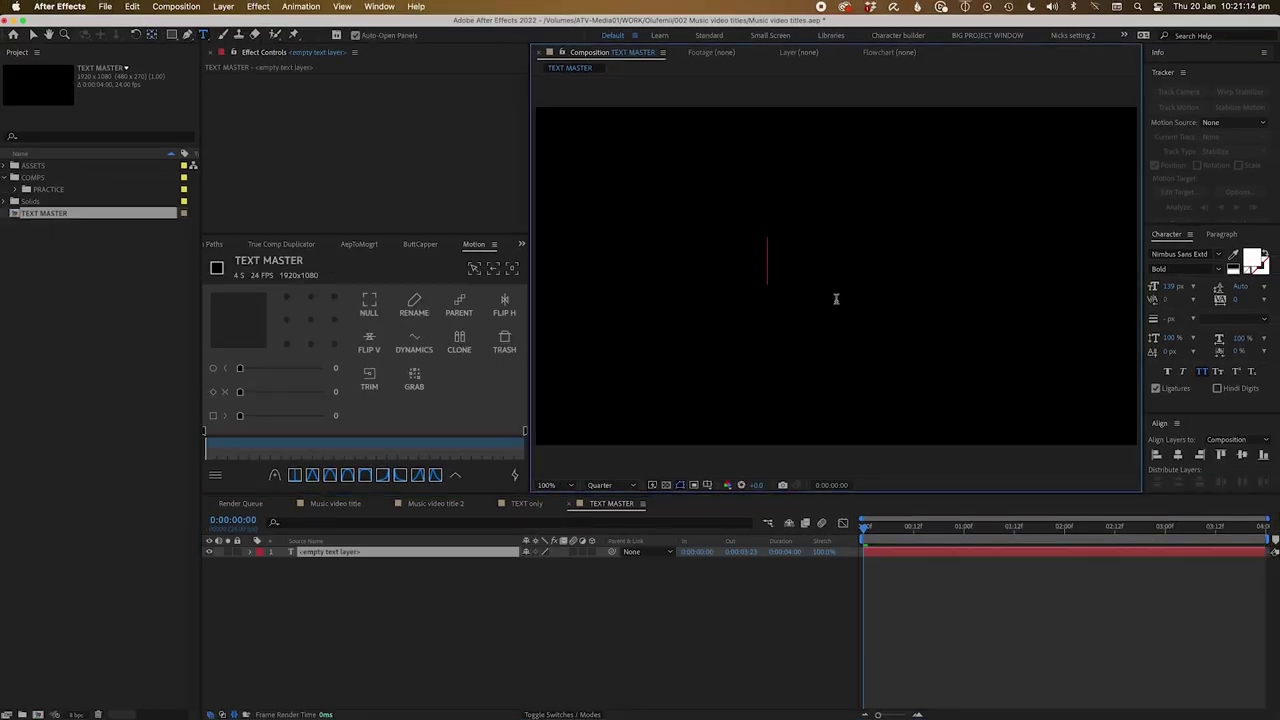
text(Olufemii)
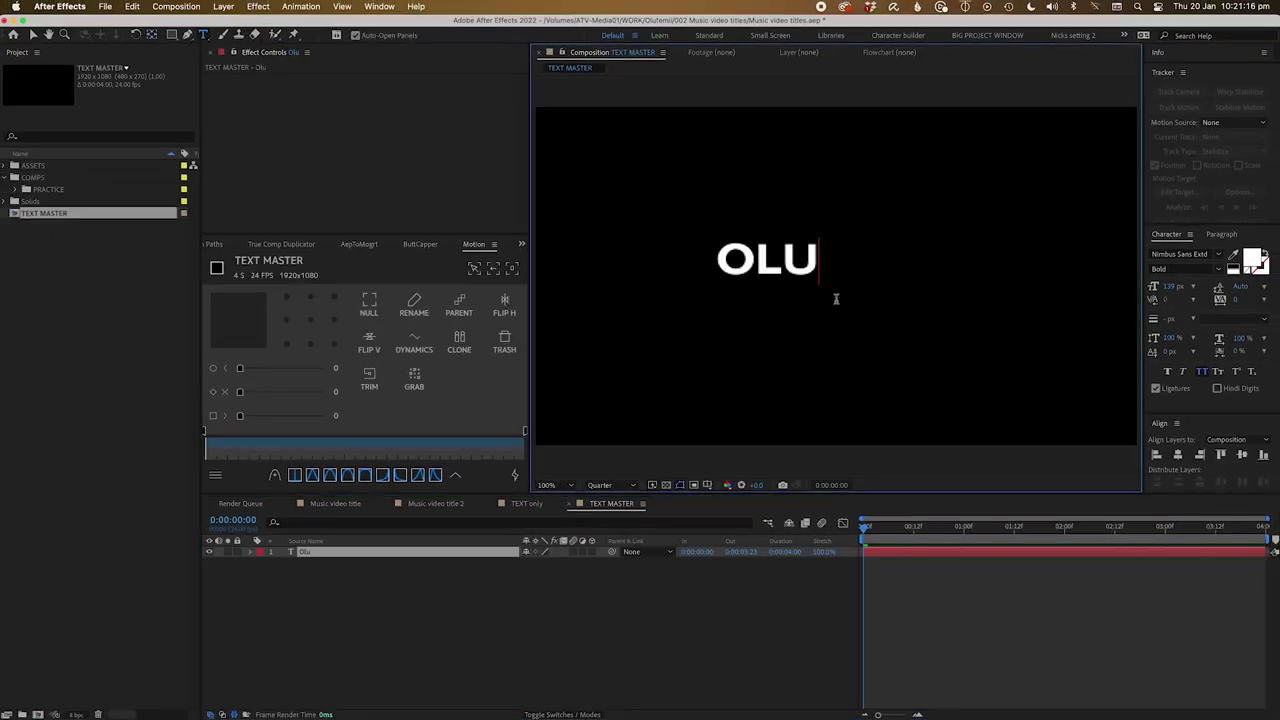
click(900, 588)
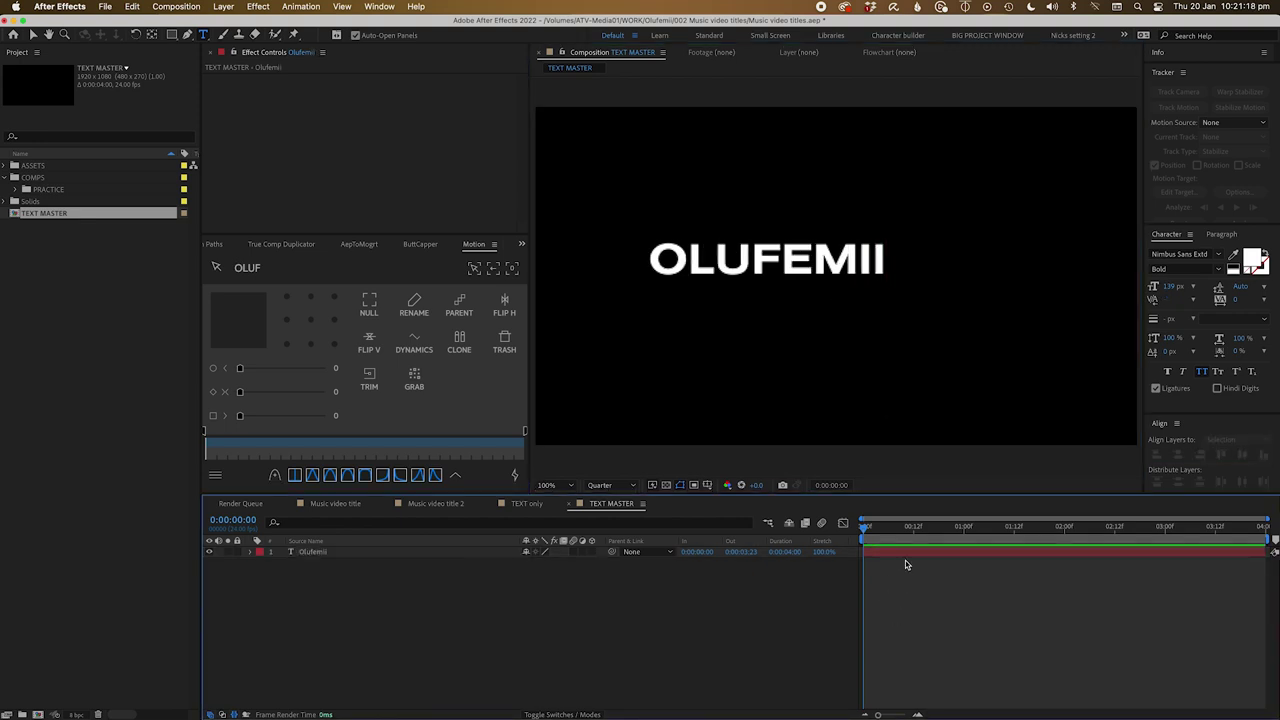
Step: Rename the text layer to MASTER
click(325, 553)
key(Return)
text(MASTE)
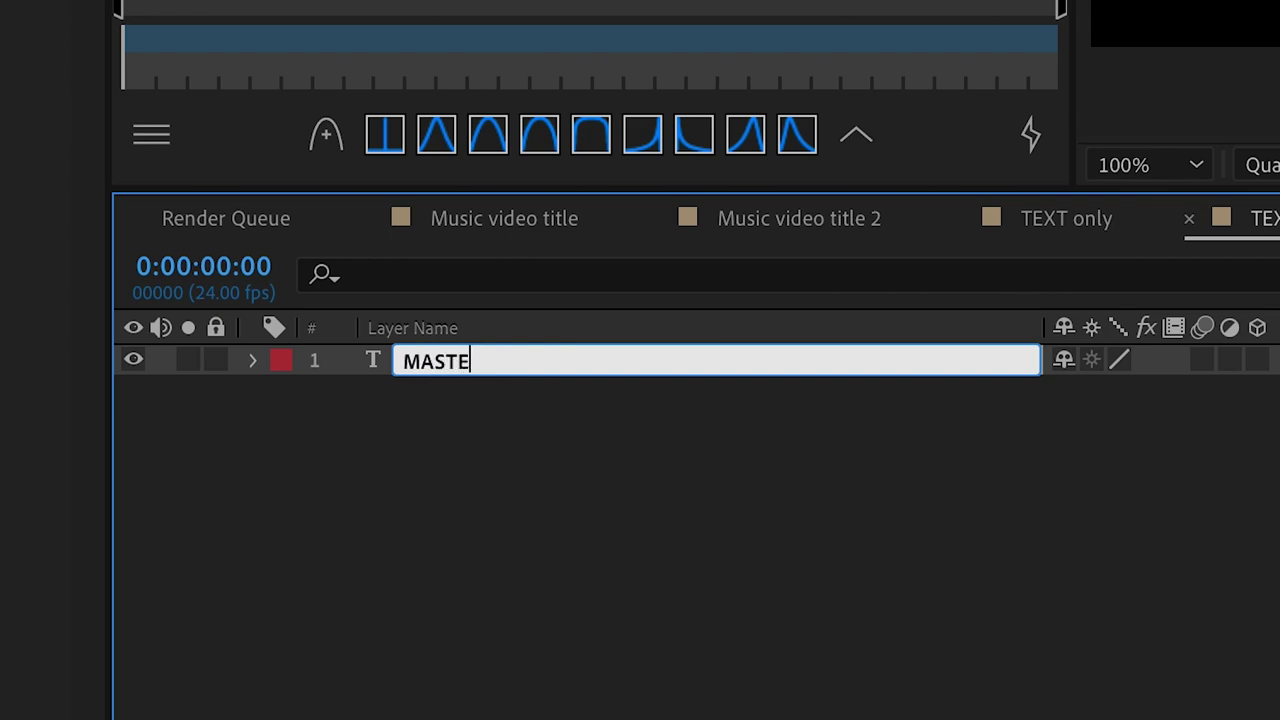
text(R)
key(Return)
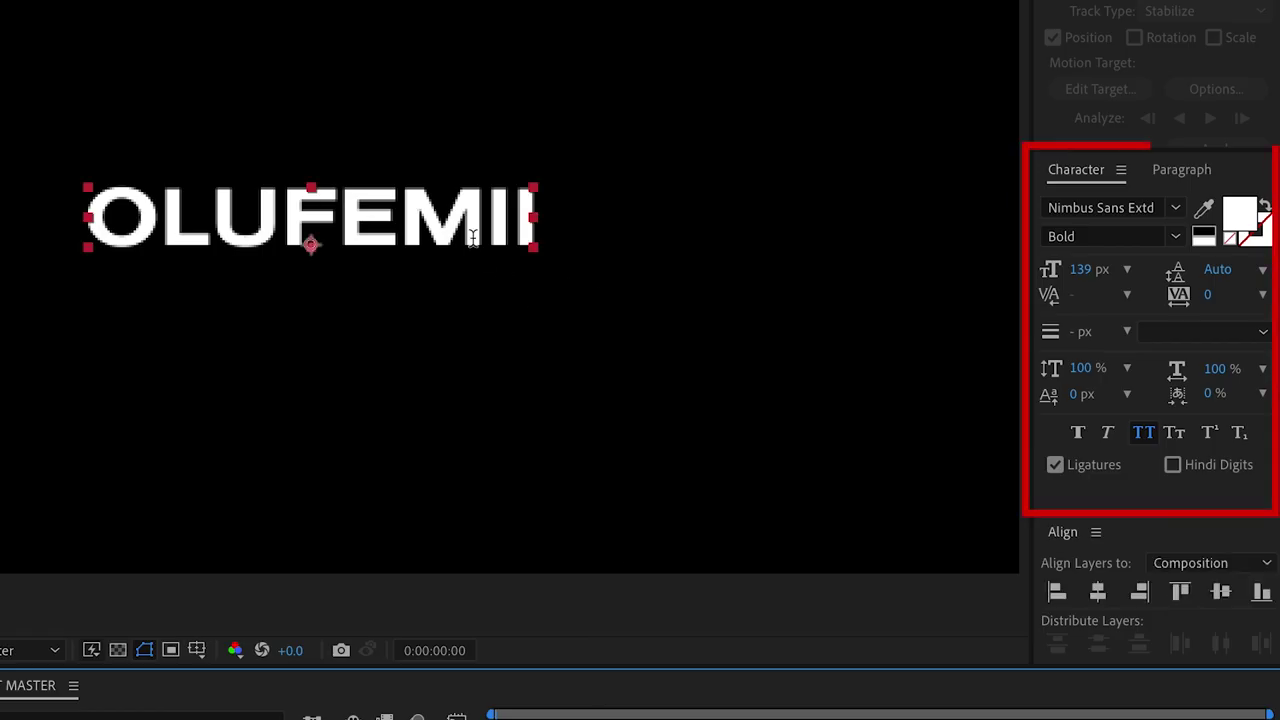
Step: Set the title to All Caps and centre its anchor point on the text
click(1150, 435)
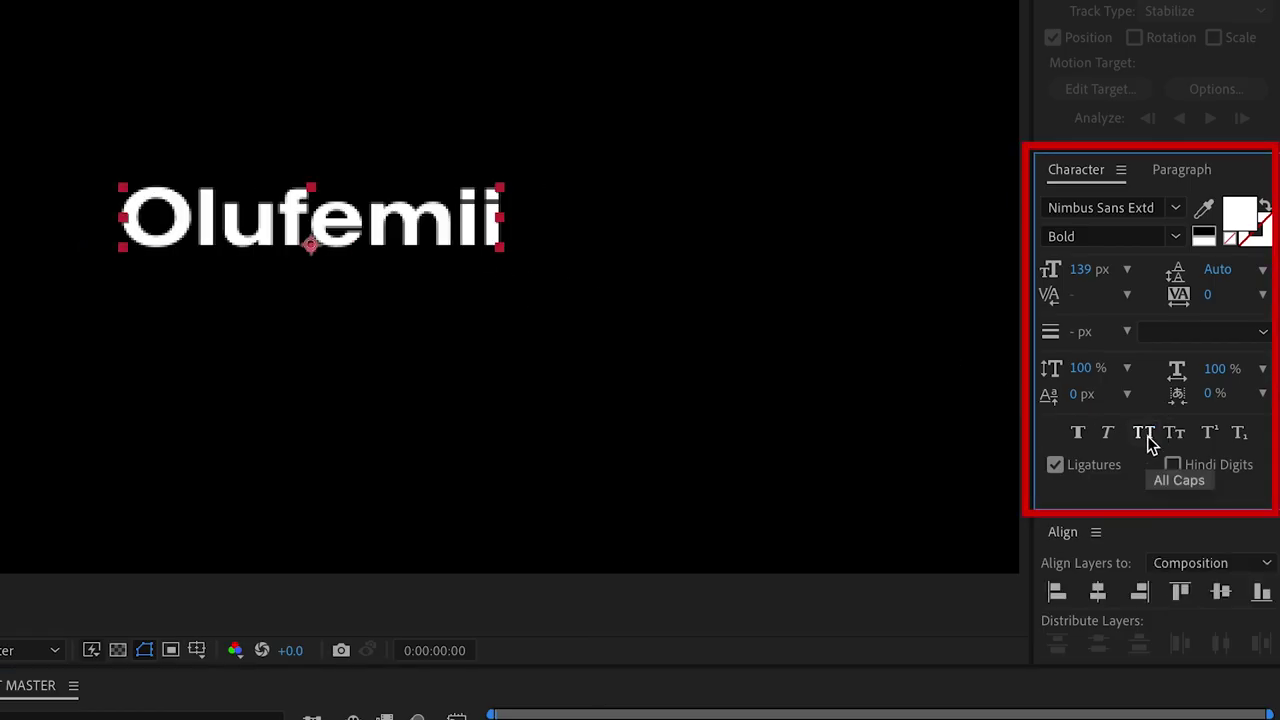
click(1148, 440)
key(ctrl+alt+Home)
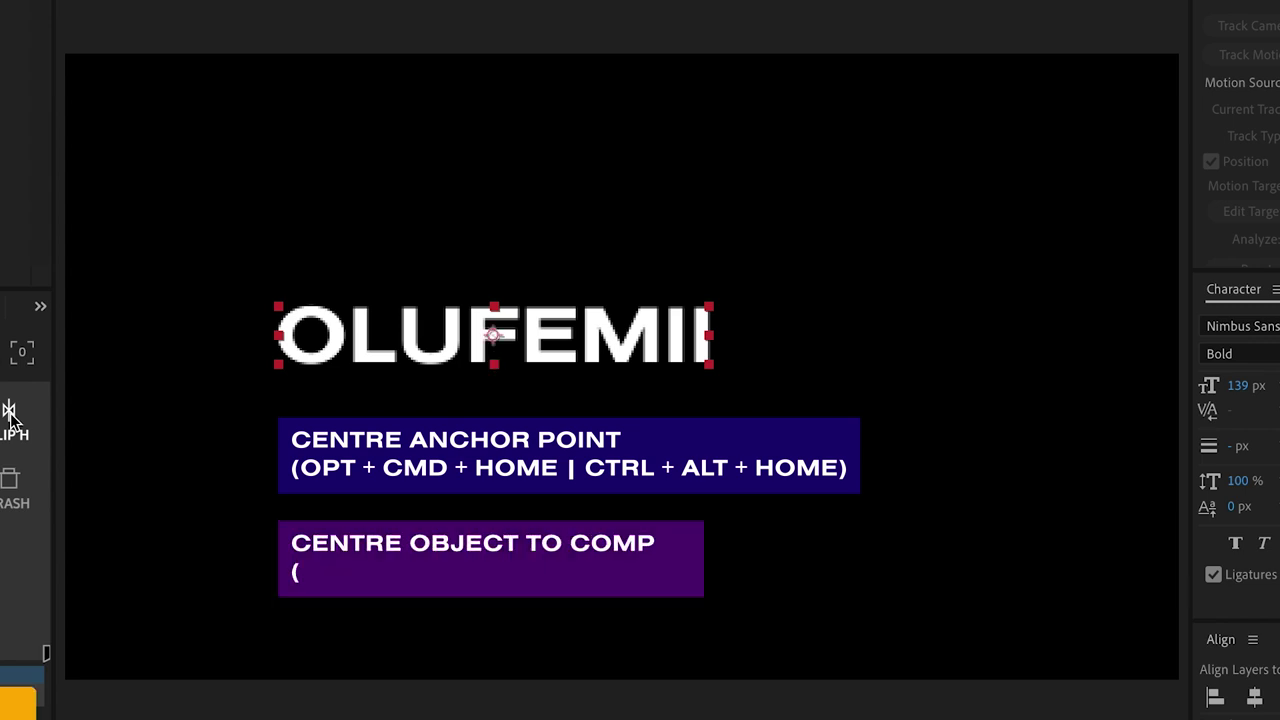
Step: Centre OLUFEMII in the comp, duplicate it below MASTER, and name the copy ECHO
key(ctrl+Home)
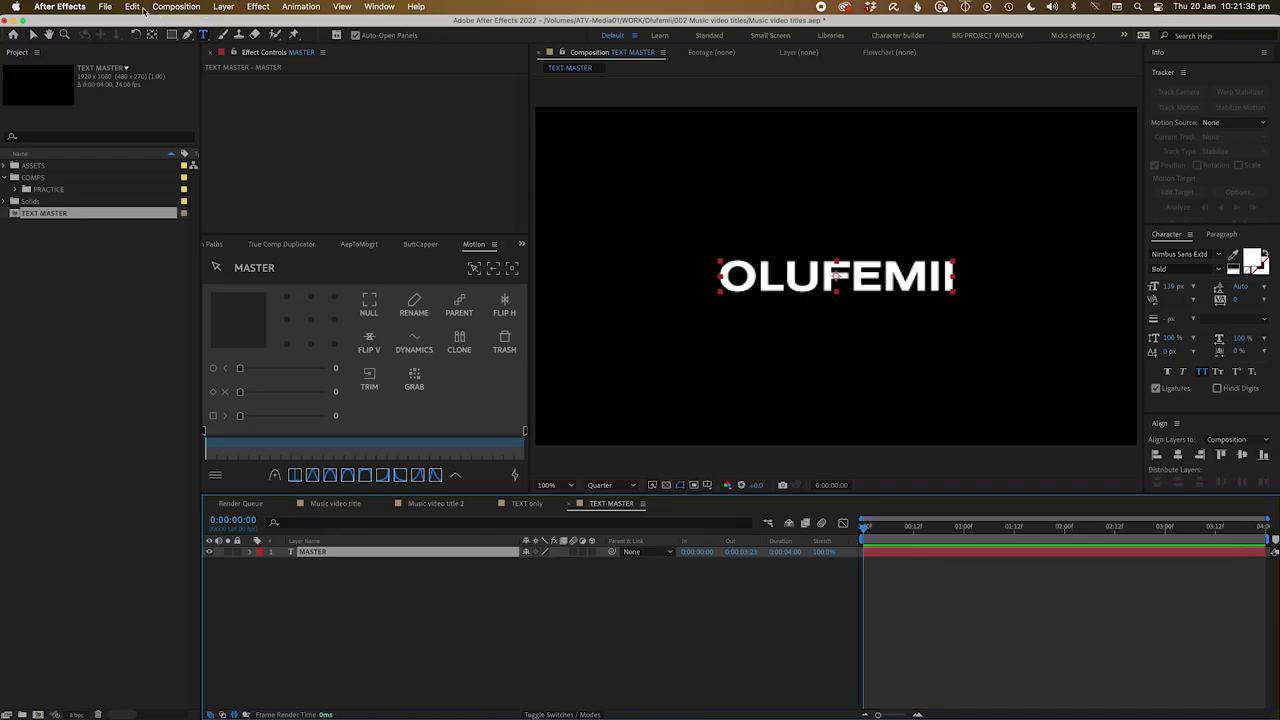
click(134, 7)
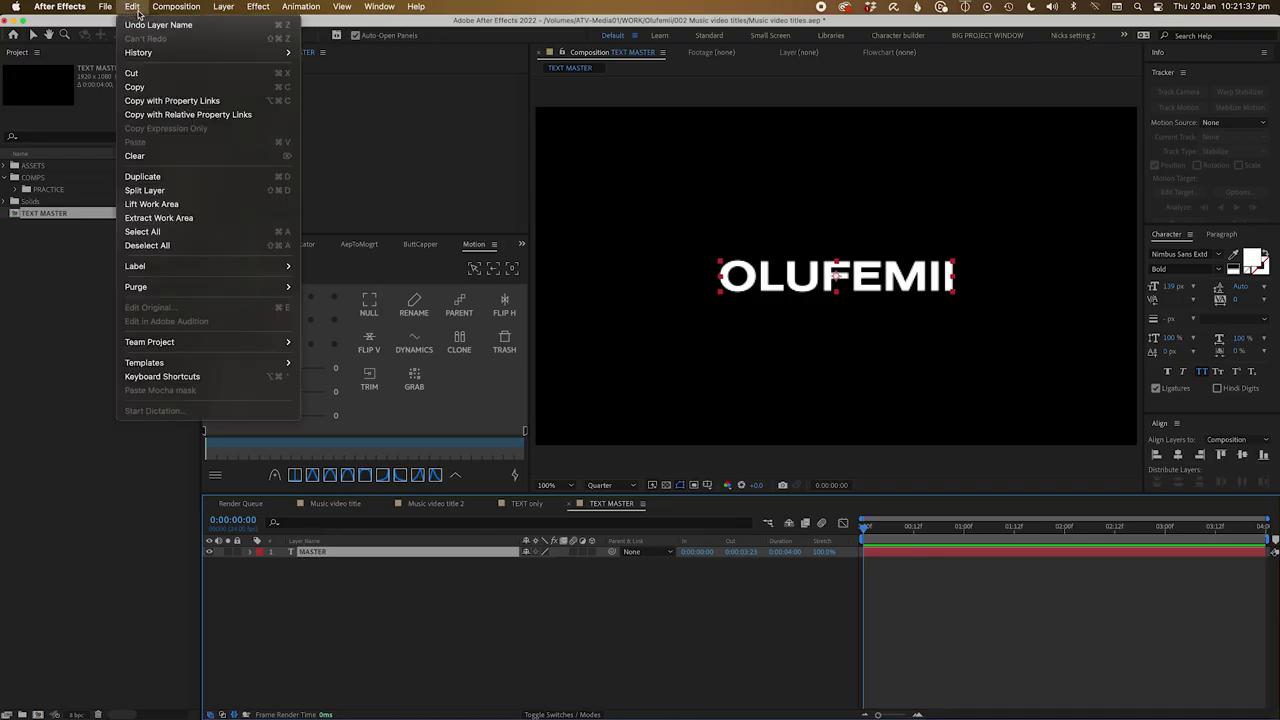
click(157, 180)
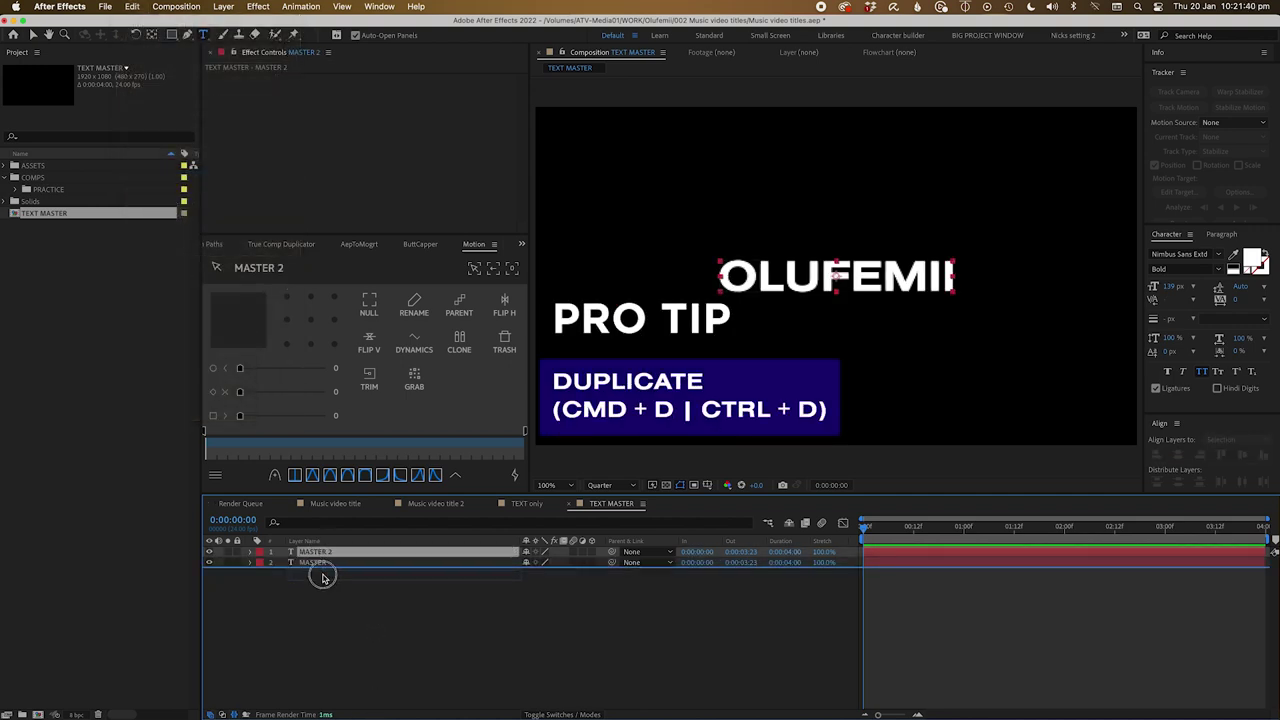
drag(322, 577, 319, 566)
key(Return)
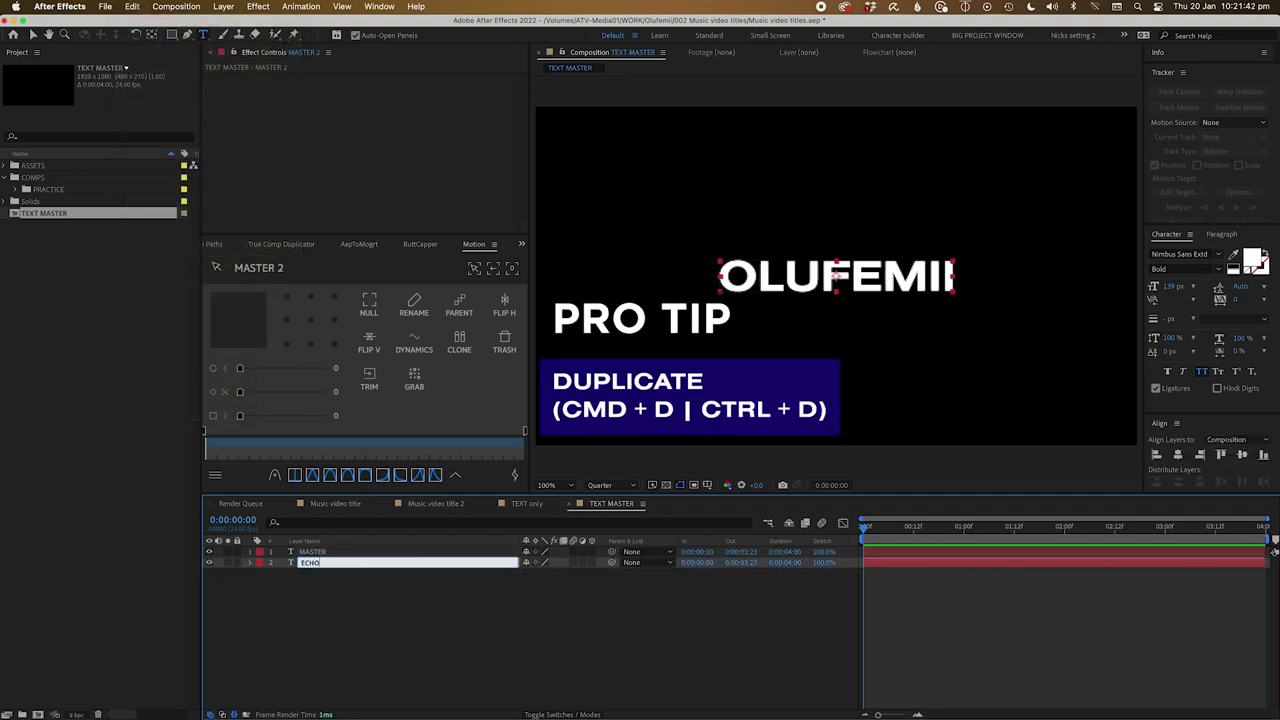
key(Return)
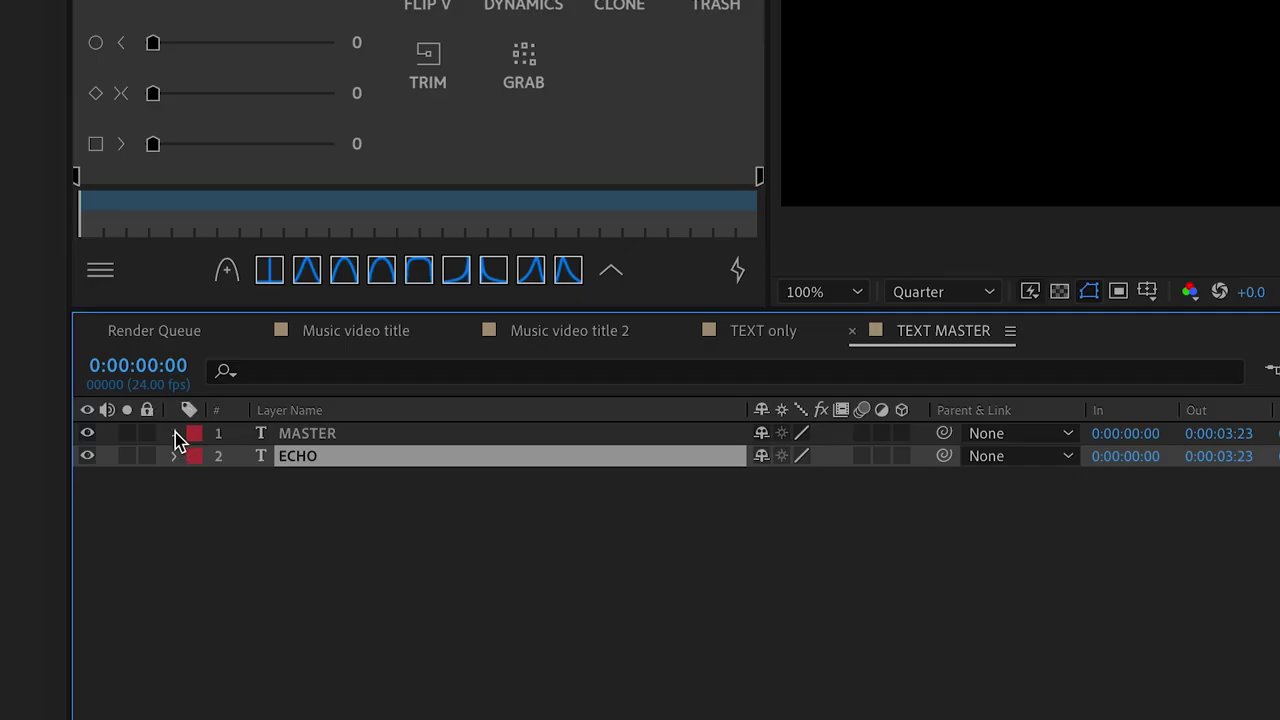
Step: Pickwhip ECHO's Source Text expression to MASTER's Source Text
click(250, 551)
click(250, 562)
click(197, 458)
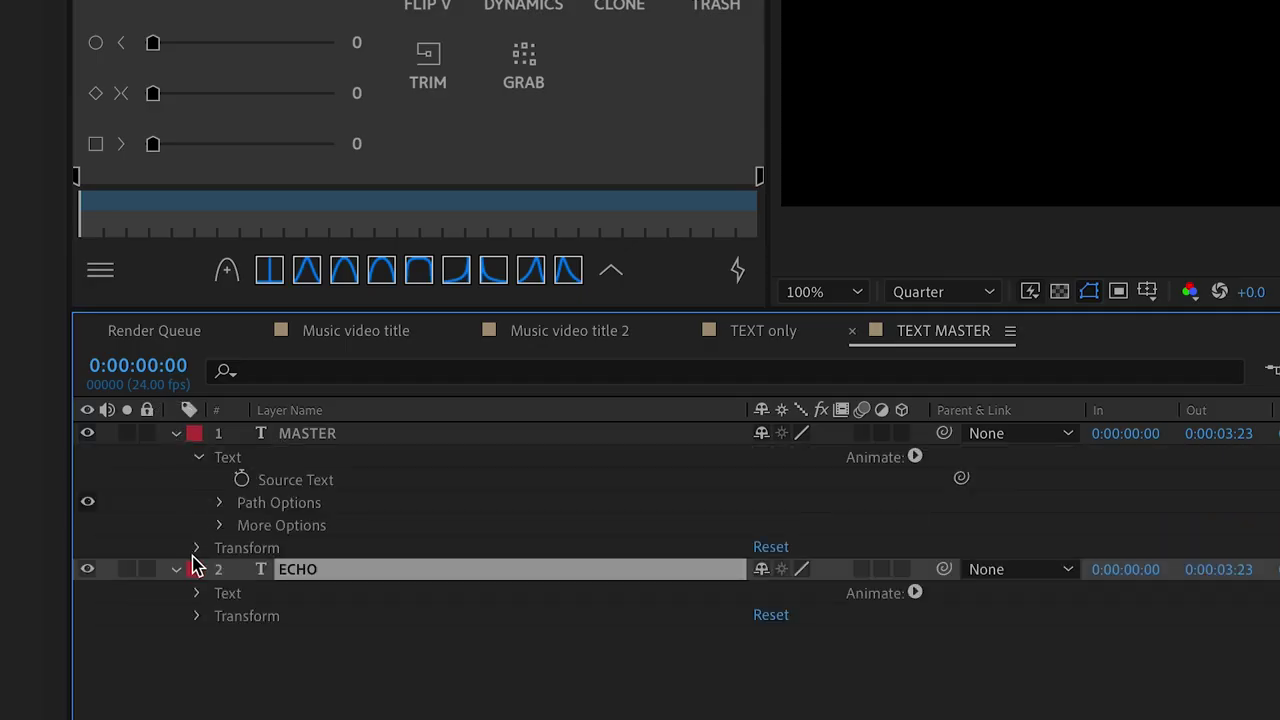
click(198, 594)
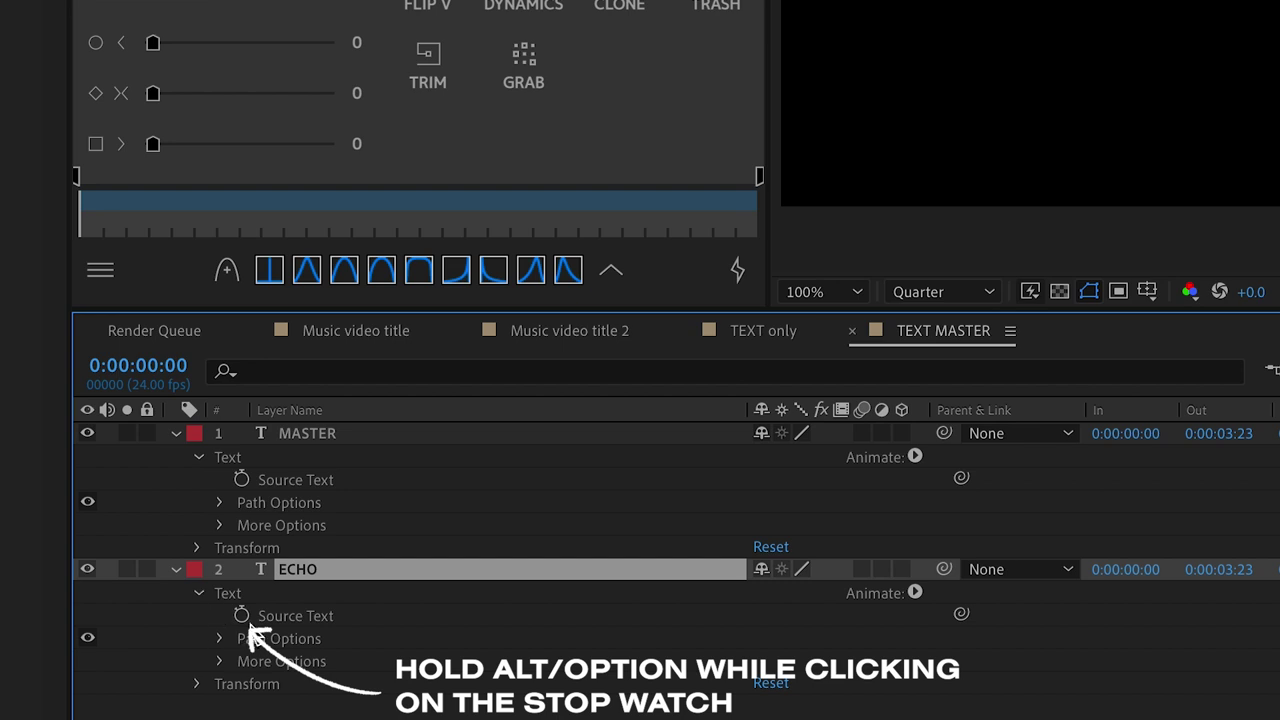
alt+click(241, 616)
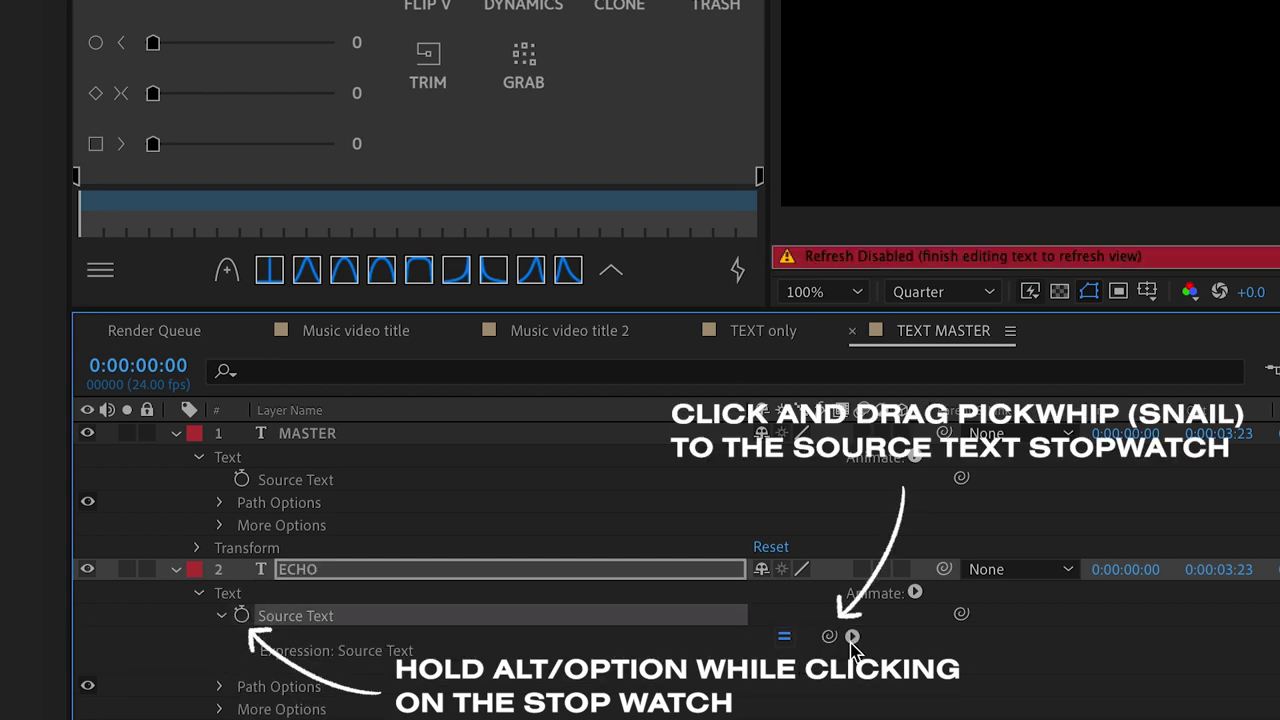
drag(827, 638, 307, 490)
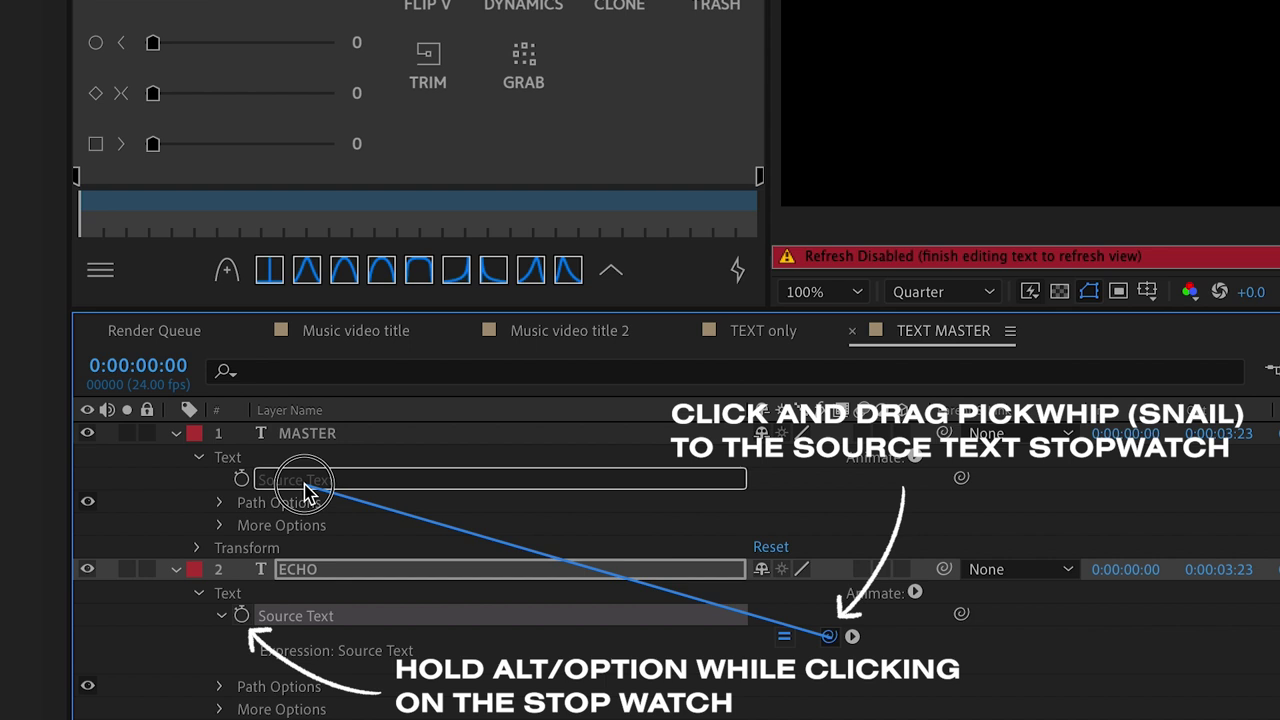
drag(307, 490, 307, 490)
Step: Test the link by changing the title to HELLOO, then undo back to OLUFEMII
double_click(937, 553)
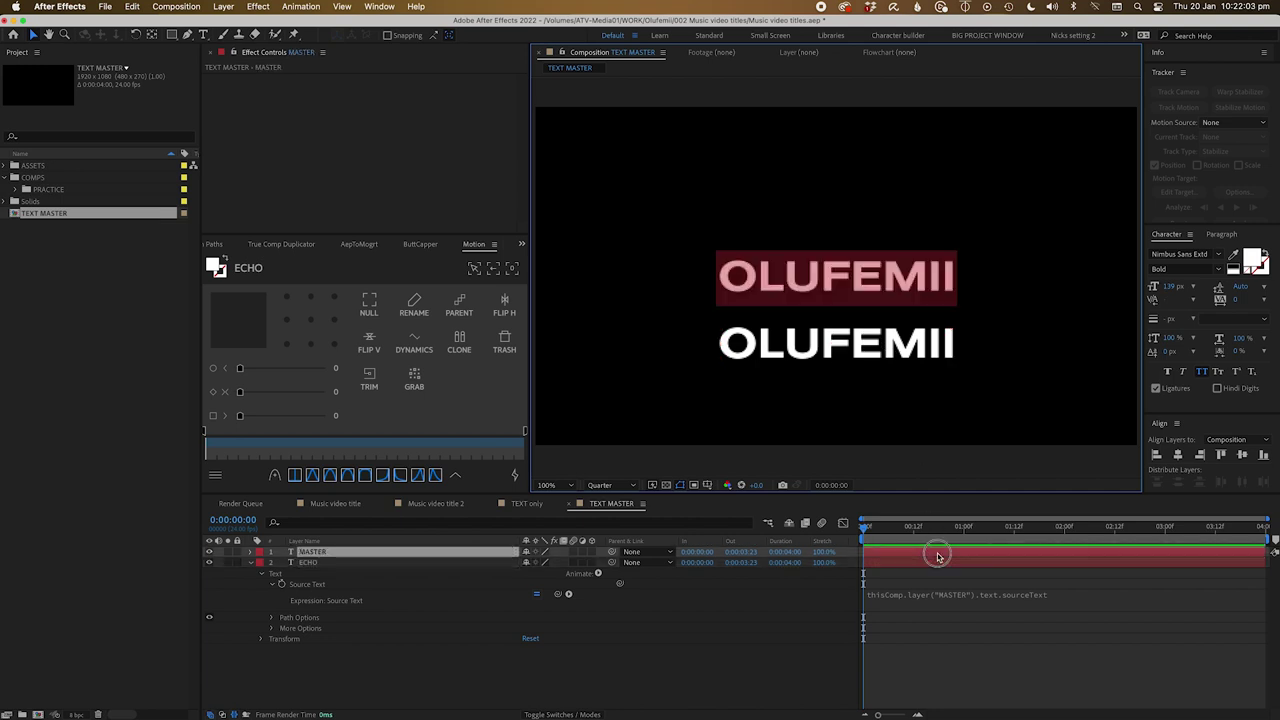
text(HELLOO)
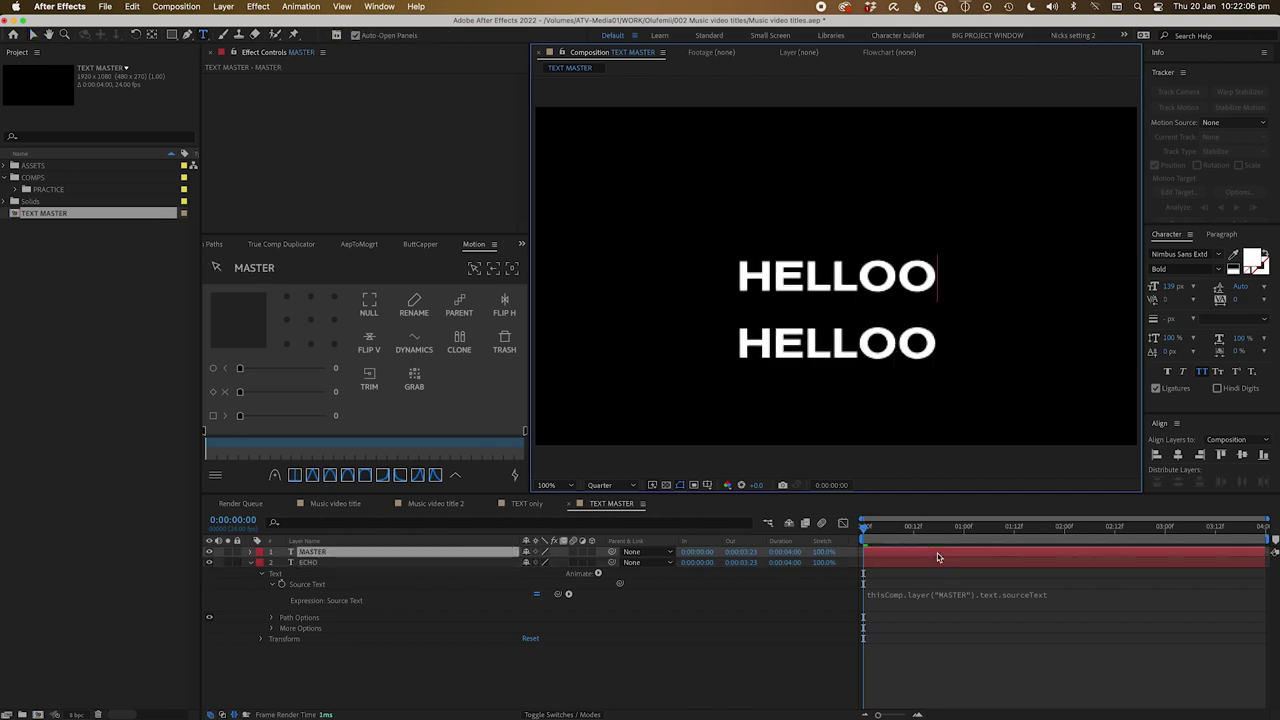
click(966, 654)
key(super+z)
key(super+z)
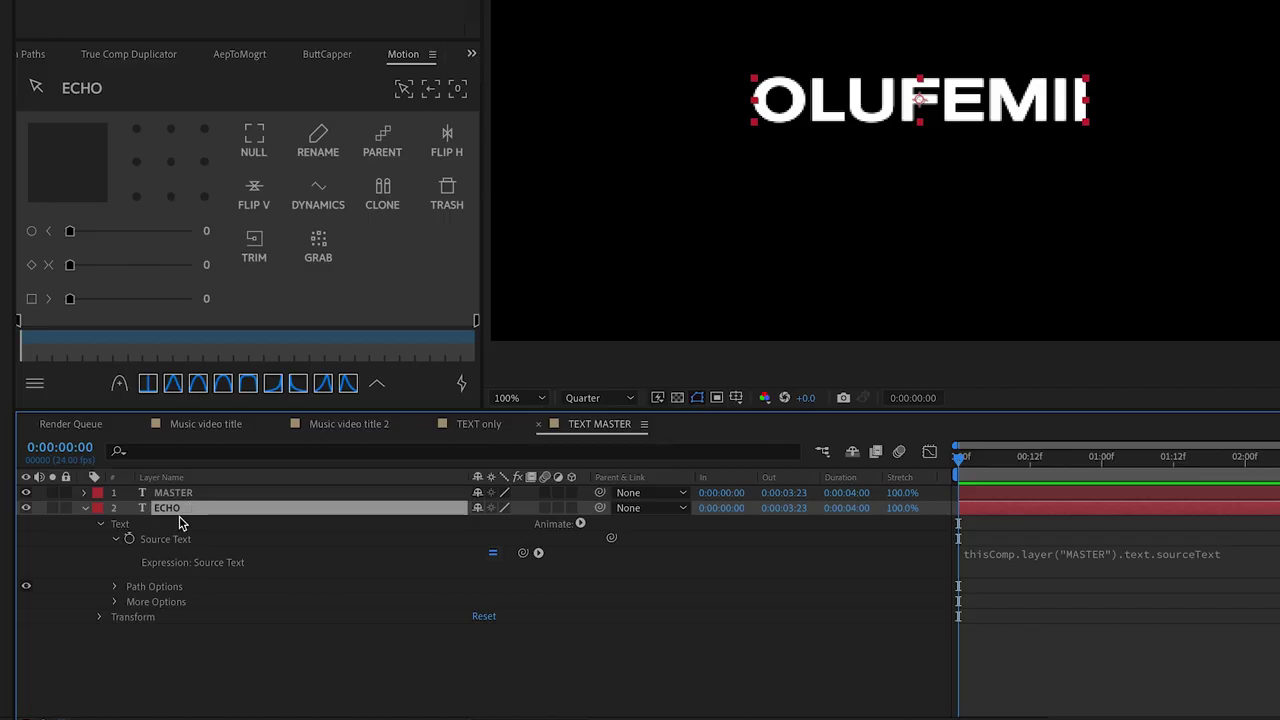
Step: Give ECHO's Scale a wiggle(30,30) expression and preview the jittering duplicate
key(s)
alt+click(130, 527)
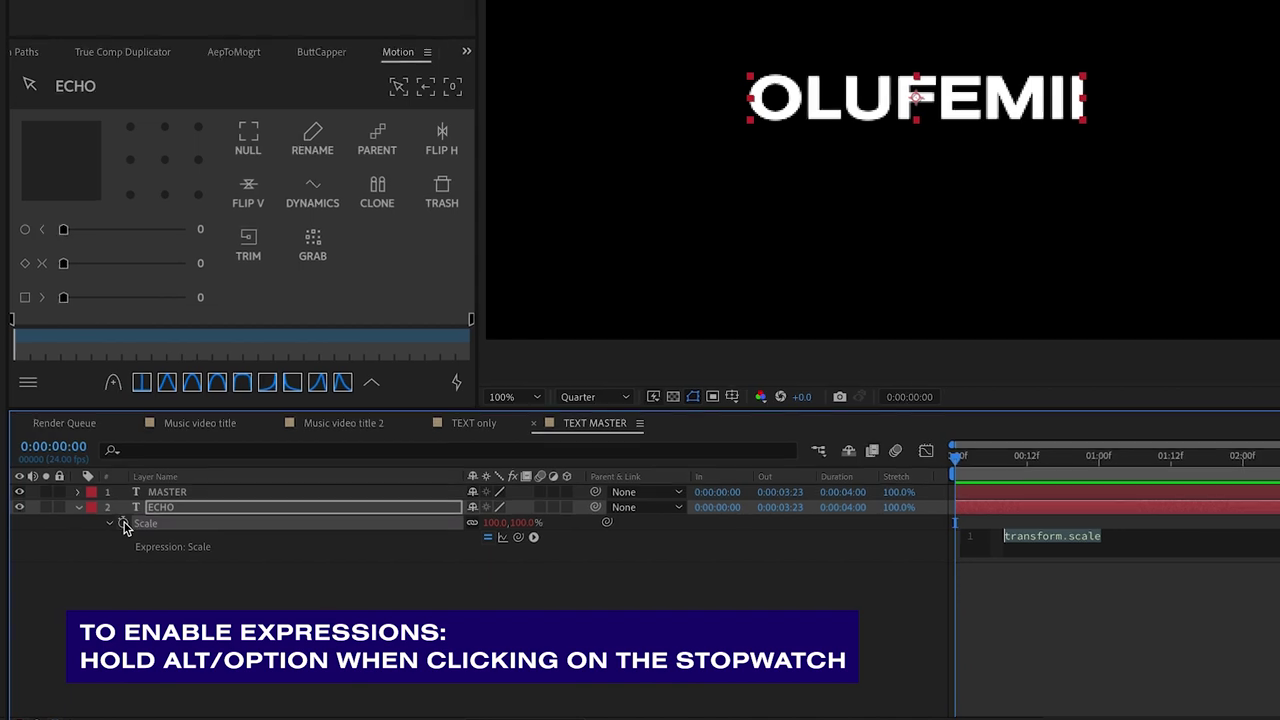
text(w)
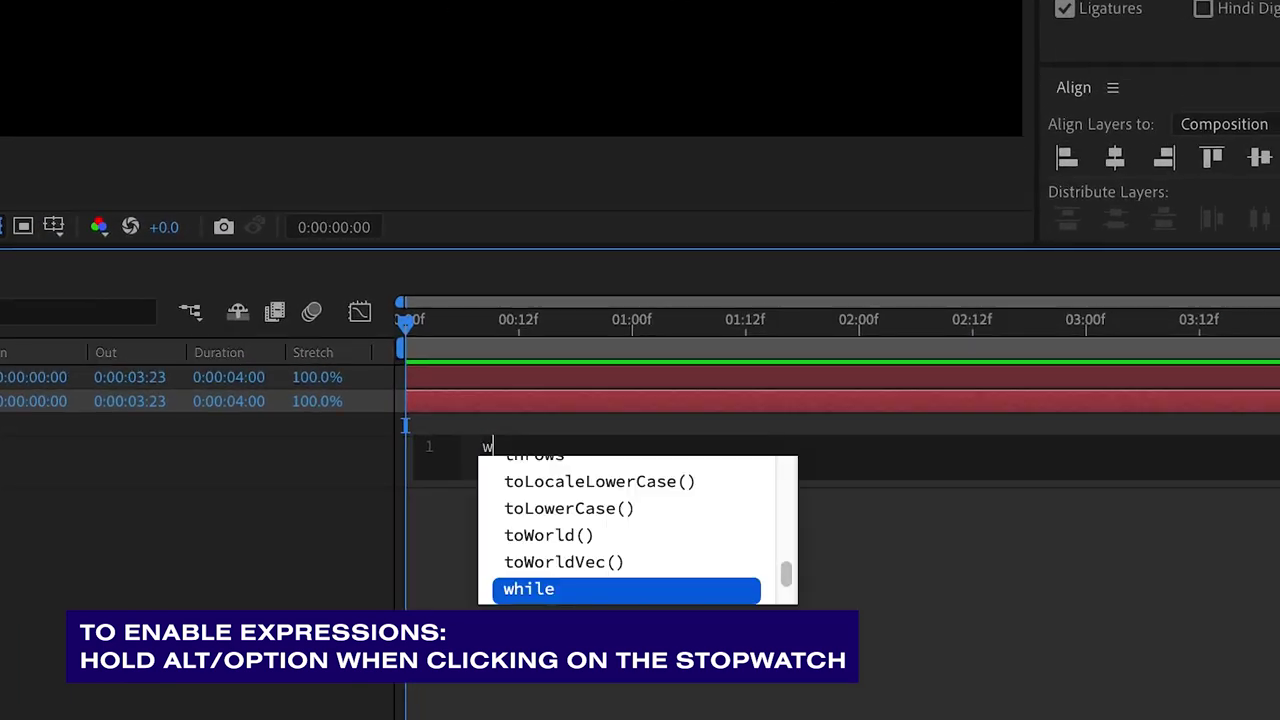
text(iggle)
key(Return)
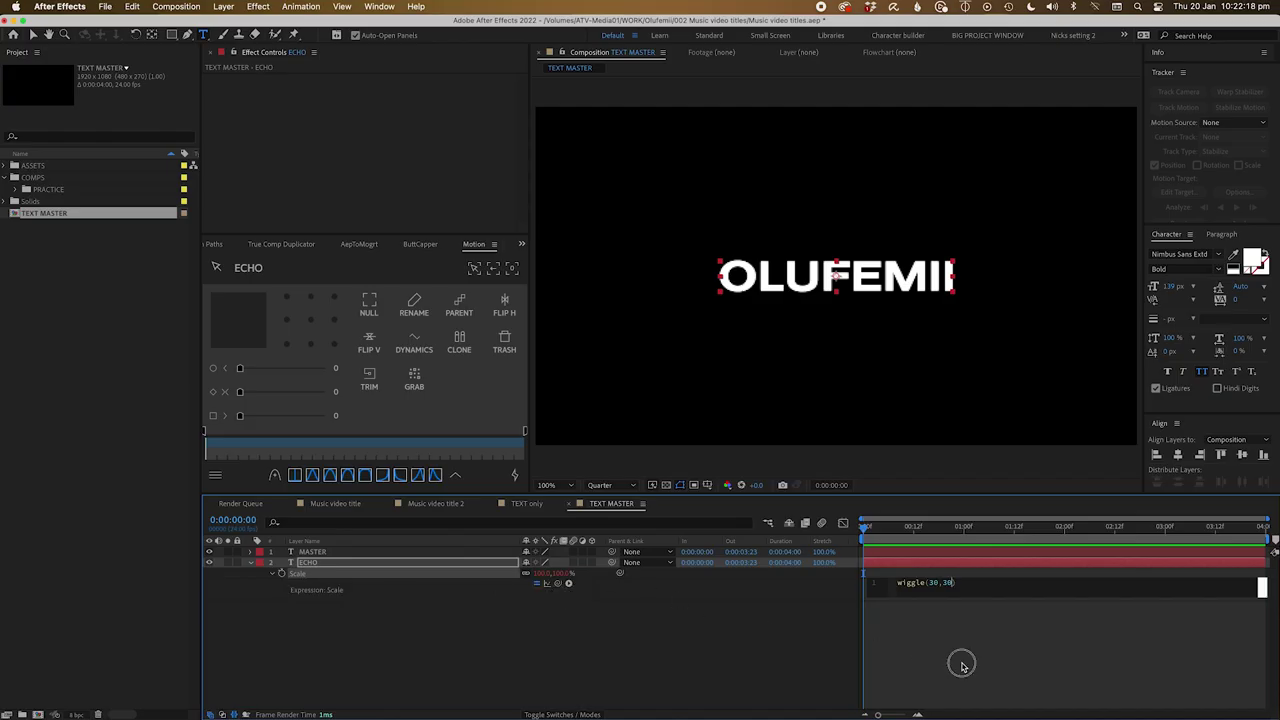
click(961, 665)
key(space)
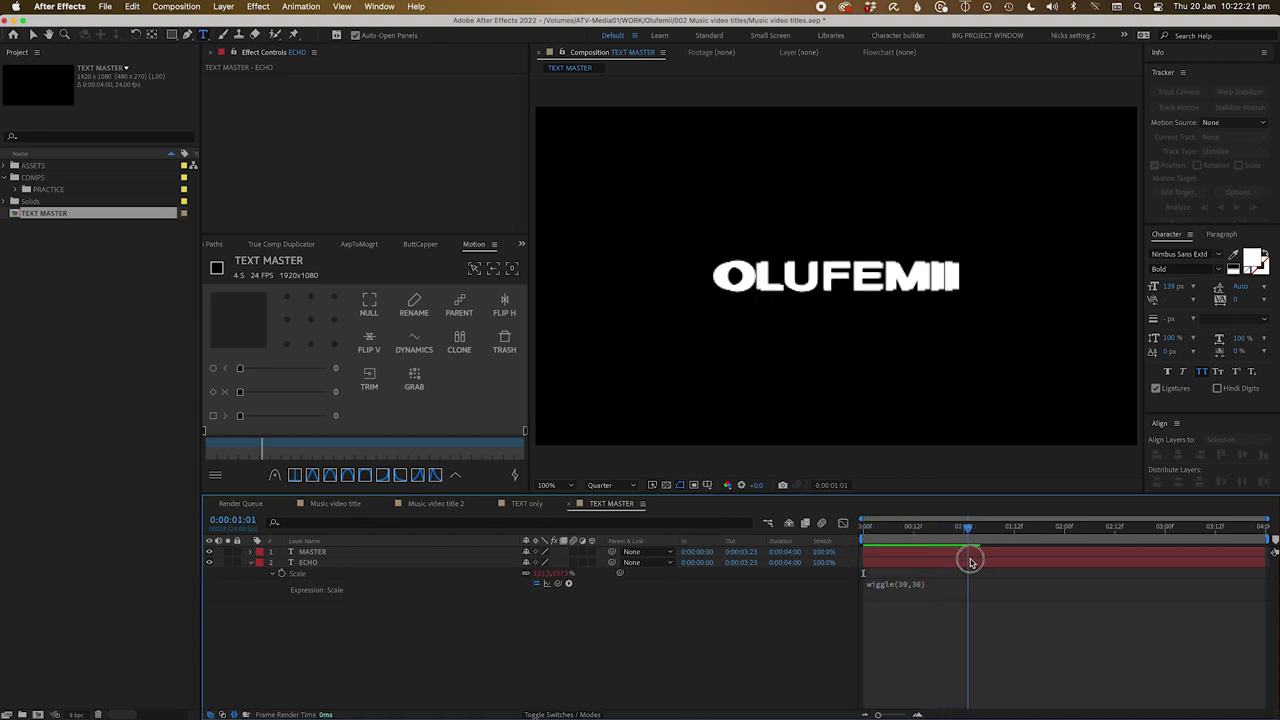
key(space)
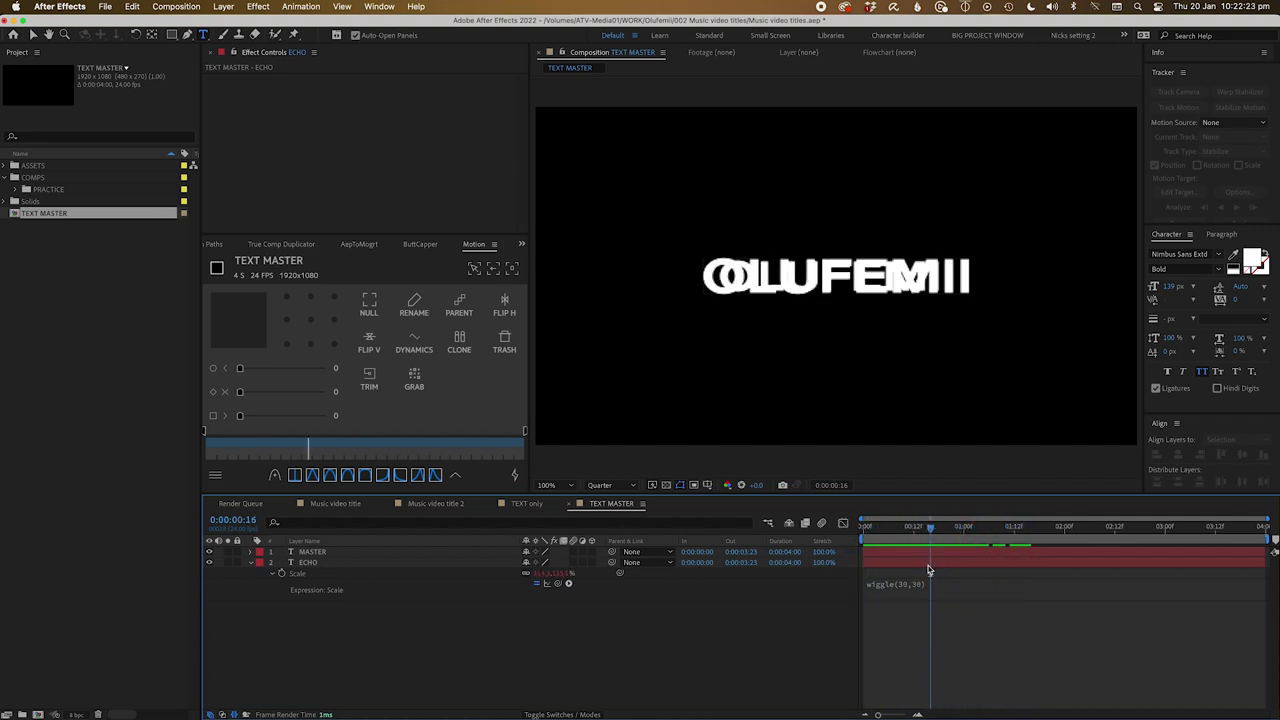
click(930, 562)
Step: Apply Shift Channels to ECHO with green and blue off, at 30% opacity
key(super+5)
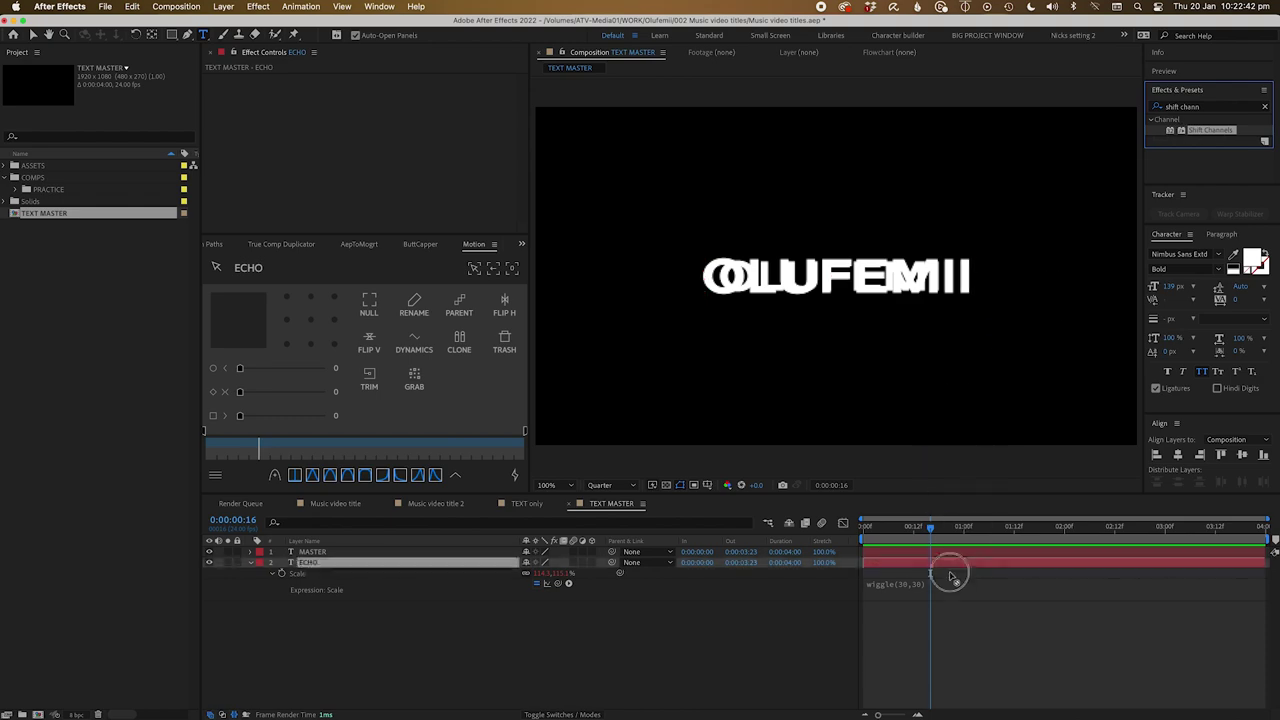
drag(951, 578, 957, 571)
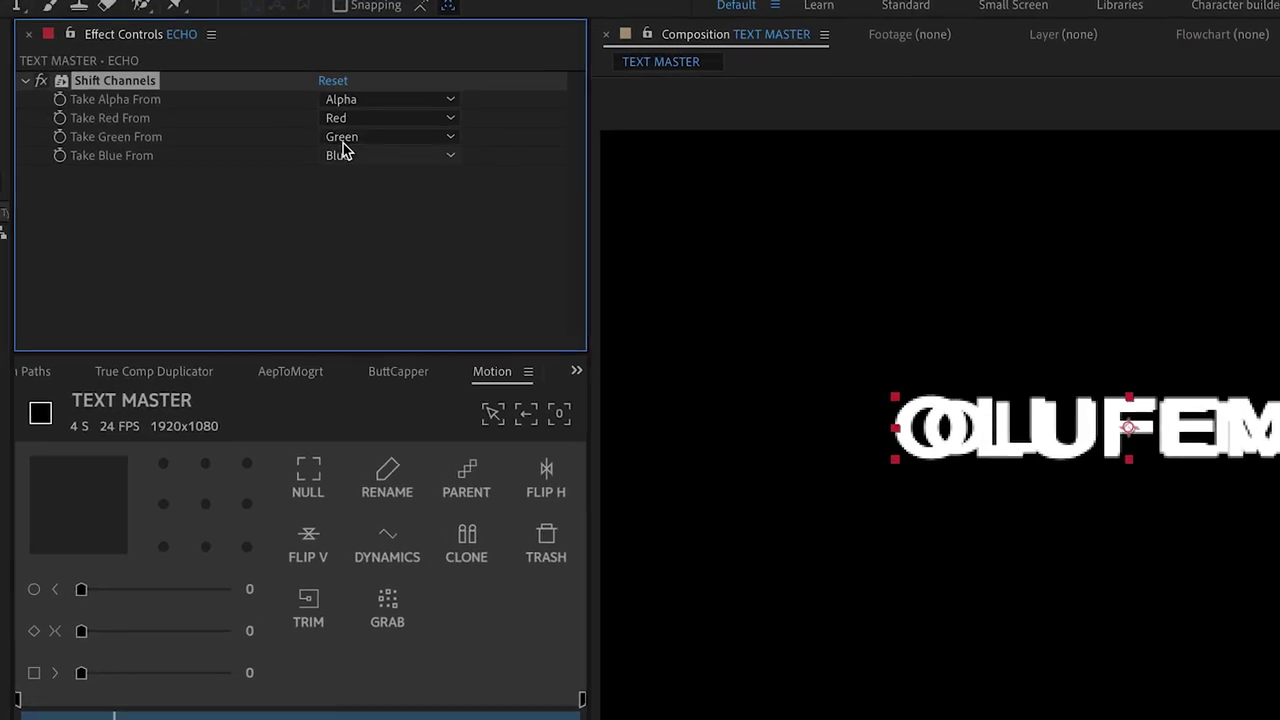
click(343, 150)
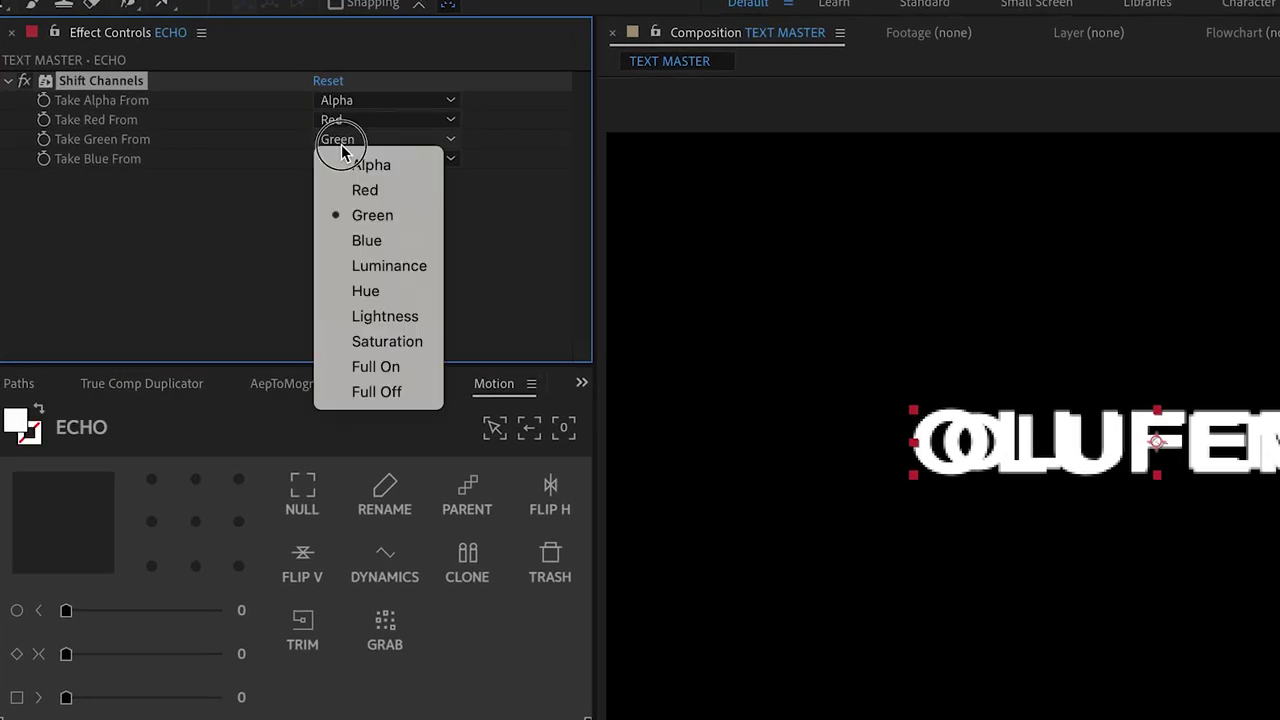
click(357, 389)
click(350, 158)
click(385, 414)
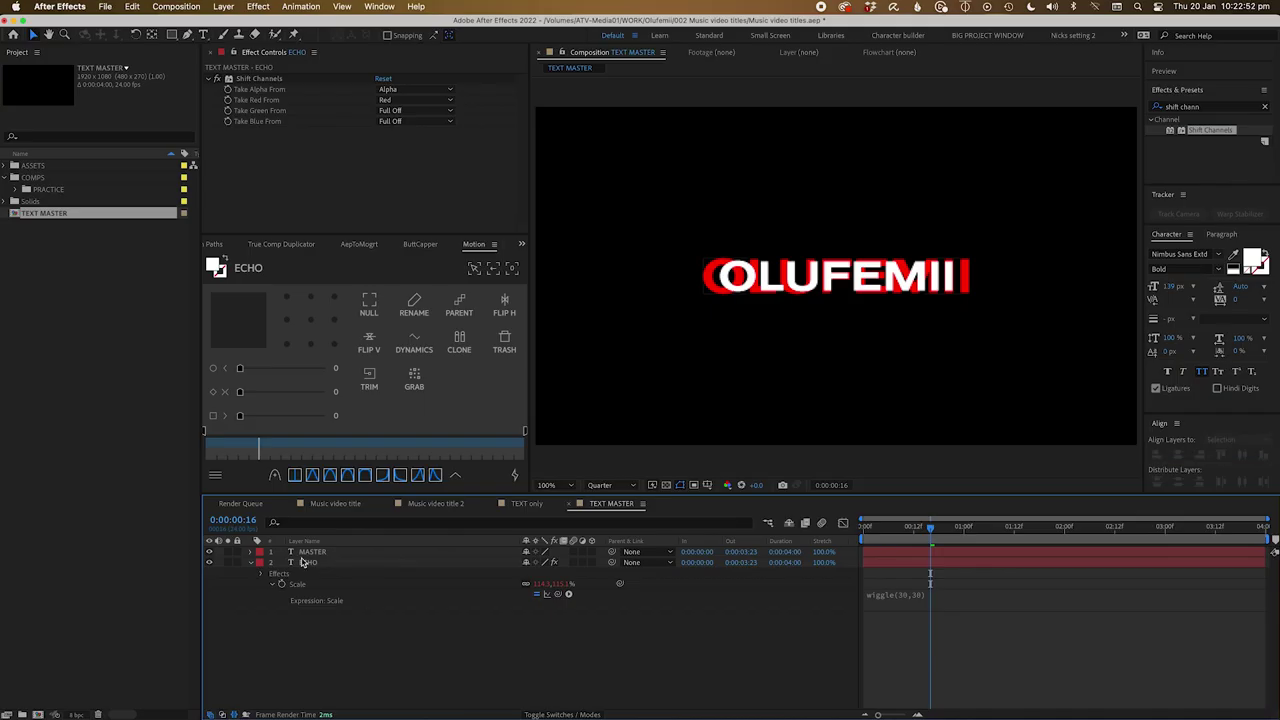
click(331, 565)
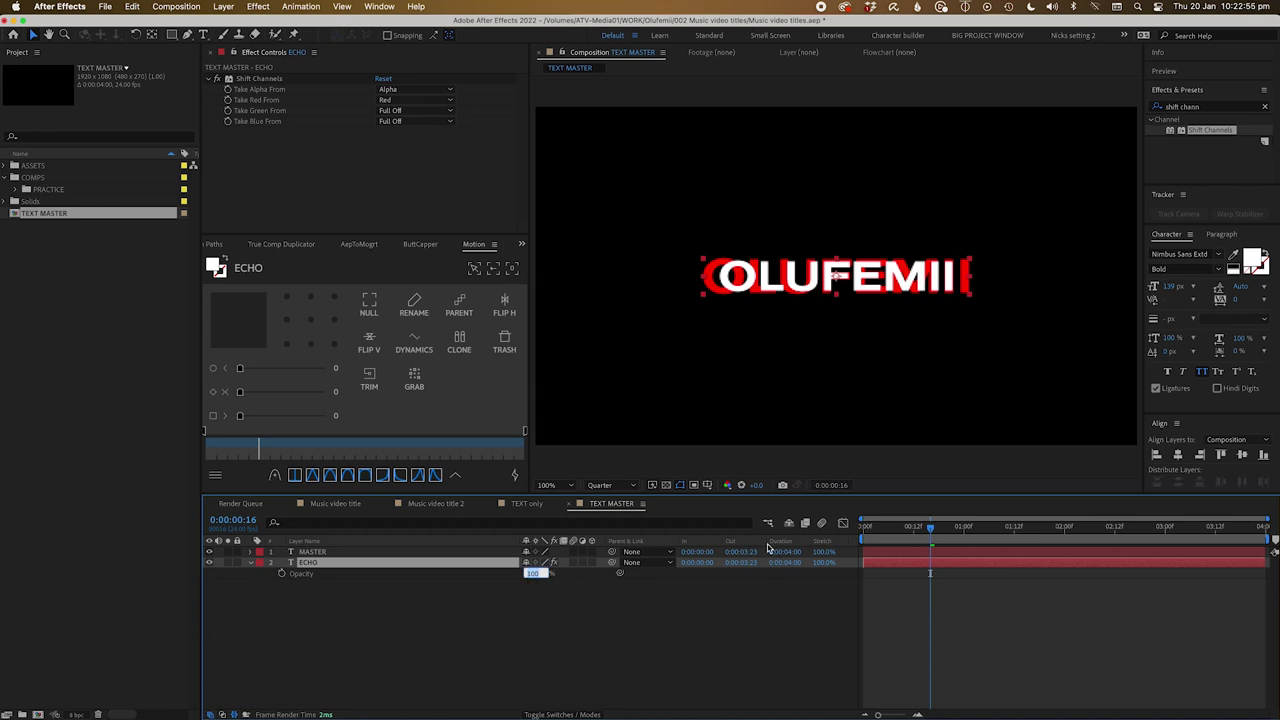
text(30)
key(Return)
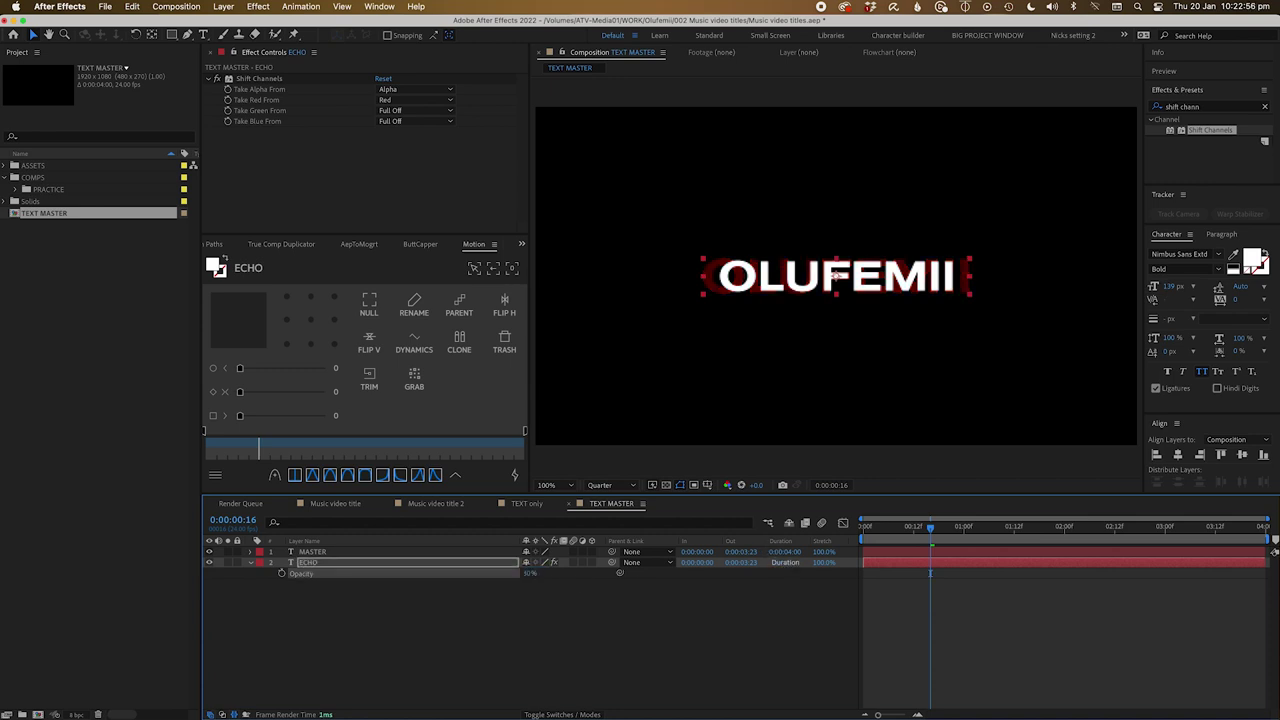
Step: Duplicate it as ECHO 2 showing only the green channel
key(super+d)
click(411, 110)
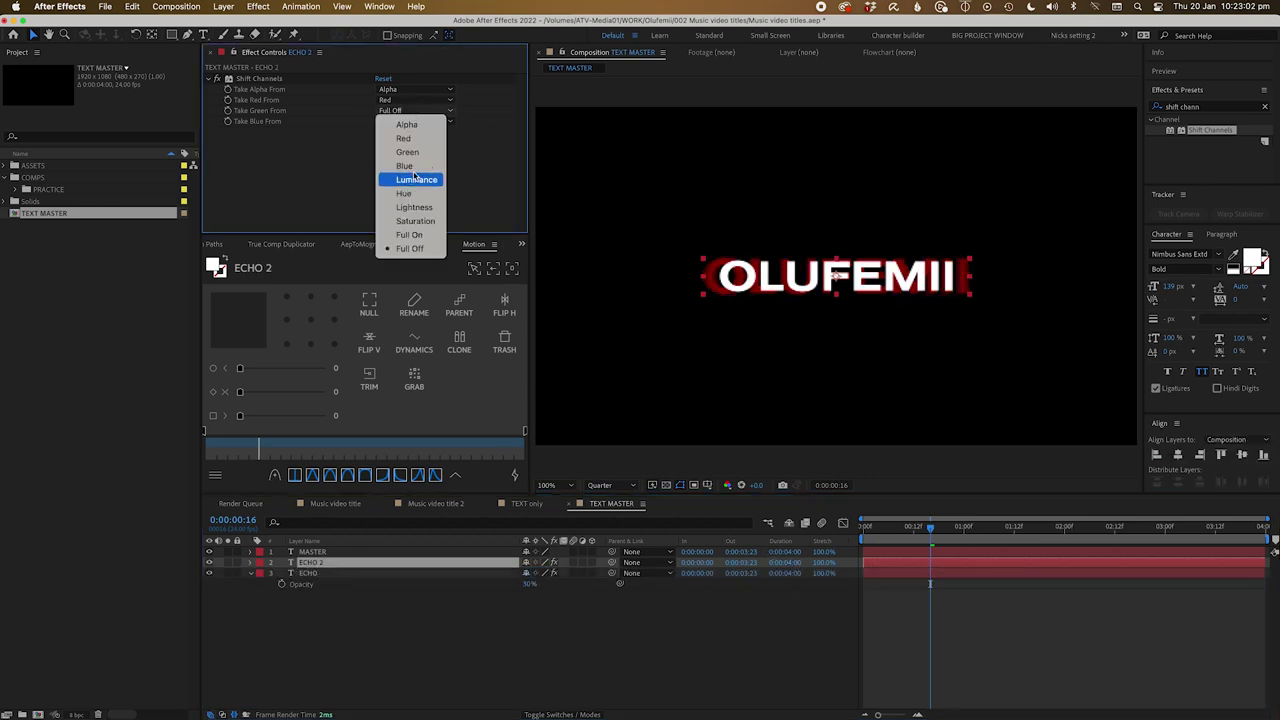
click(410, 150)
click(410, 100)
click(410, 240)
Step: Duplicate ECHO 2 as ECHO 3 showing only the blue channel
click(323, 566)
key(super+d)
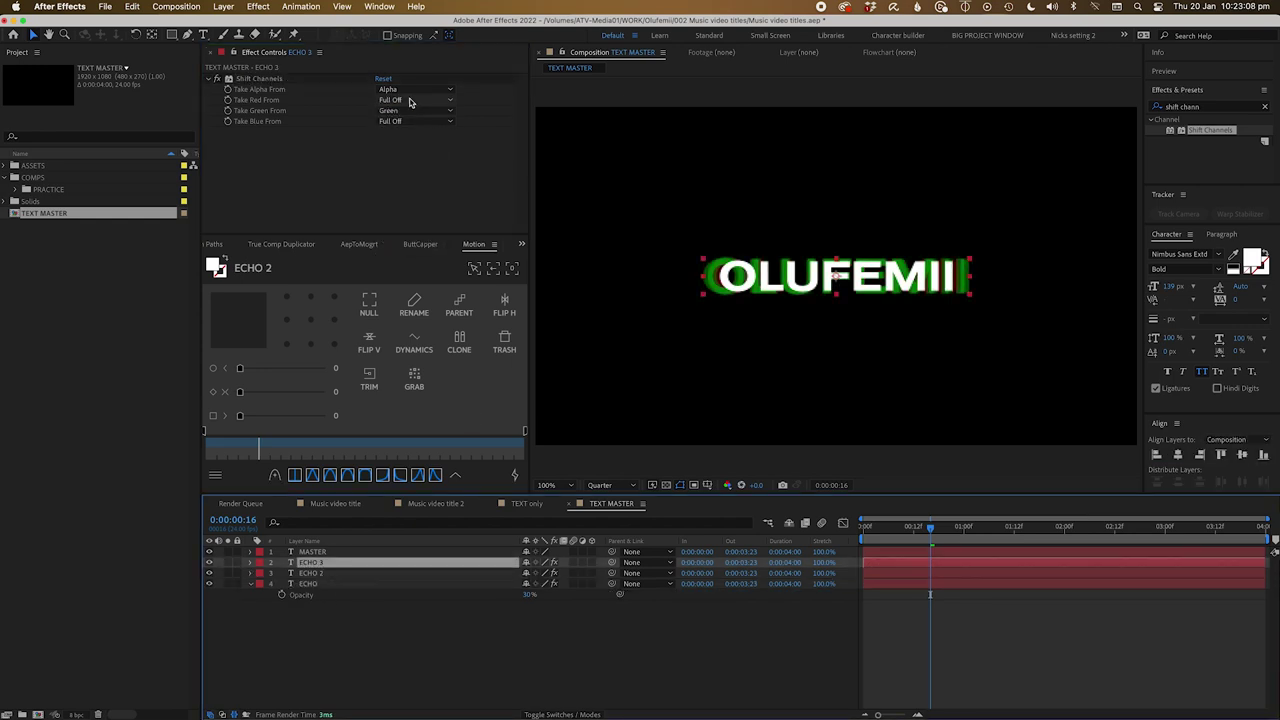
click(410, 110)
click(400, 250)
click(410, 121)
click(405, 180)
Step: Preview the channel-split title and reveal ECHO 2's Scale values
key(space)
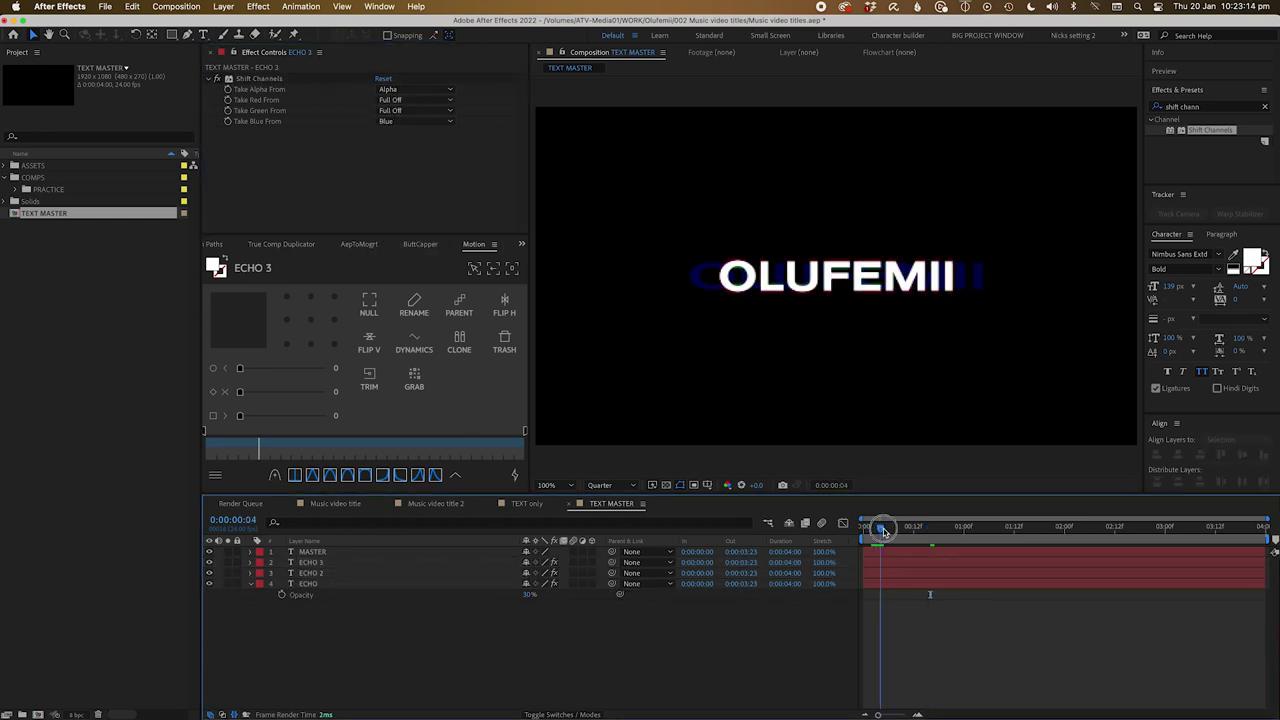
key(space)
click(400, 572)
key(s)
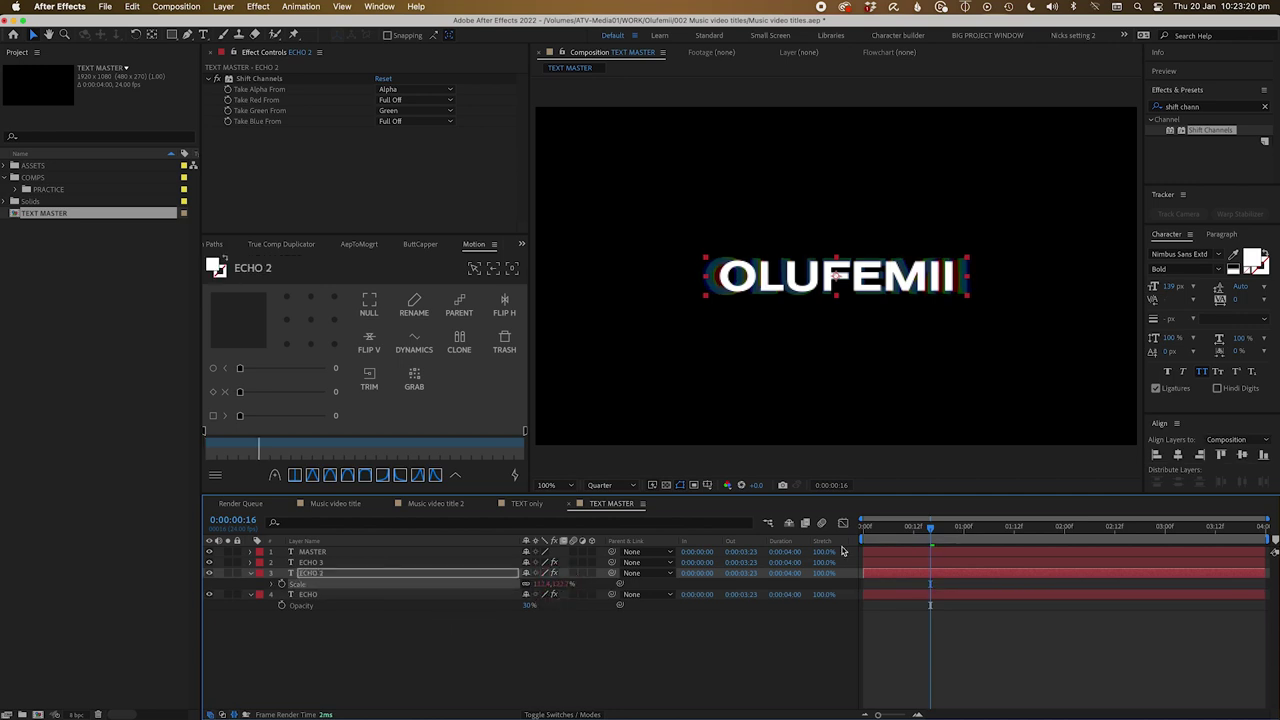
key(space)
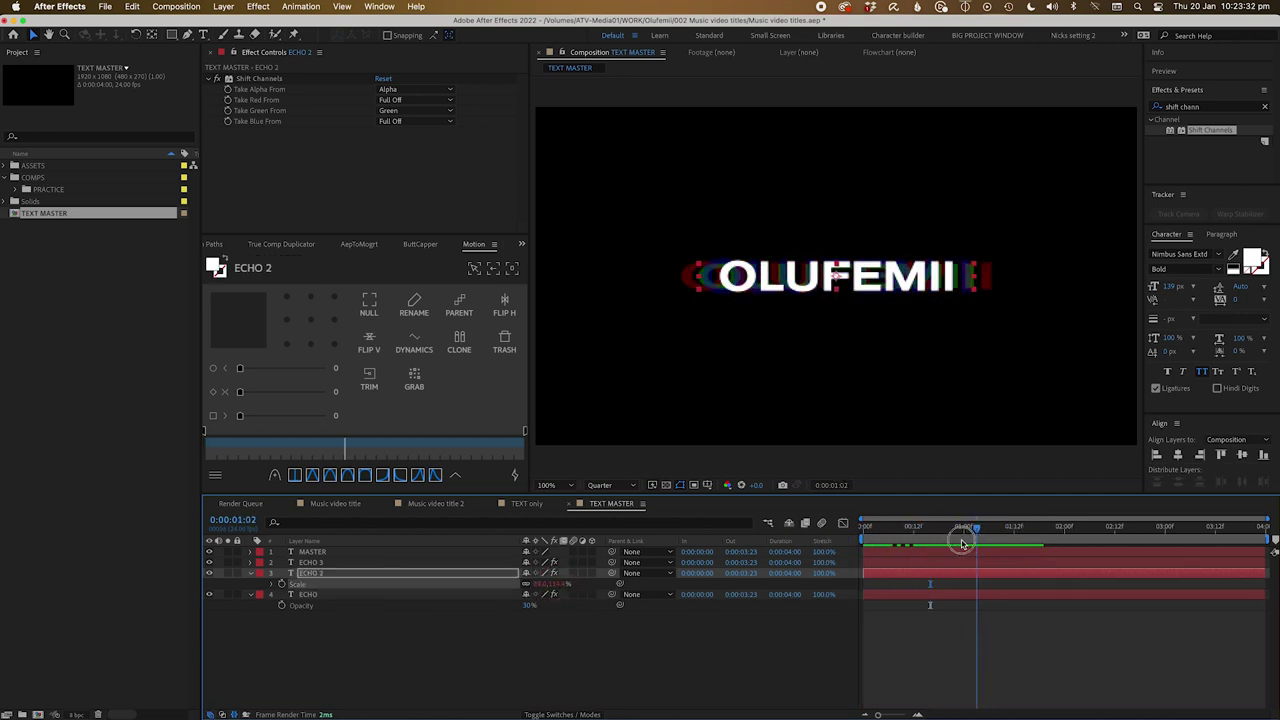
key(space)
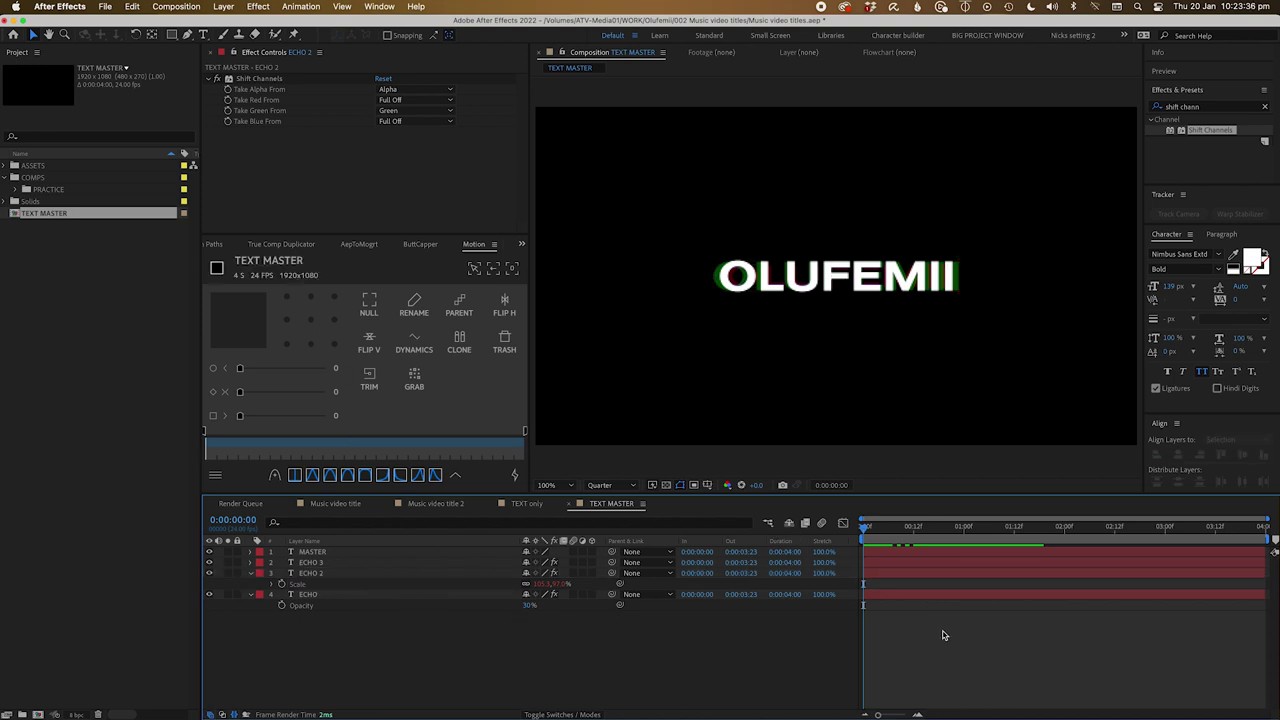
right_click(942, 635)
Step: Add a null object and parent all the title layers to it
mouse_move(949, 551)
click(1130, 637)
key(super+a)
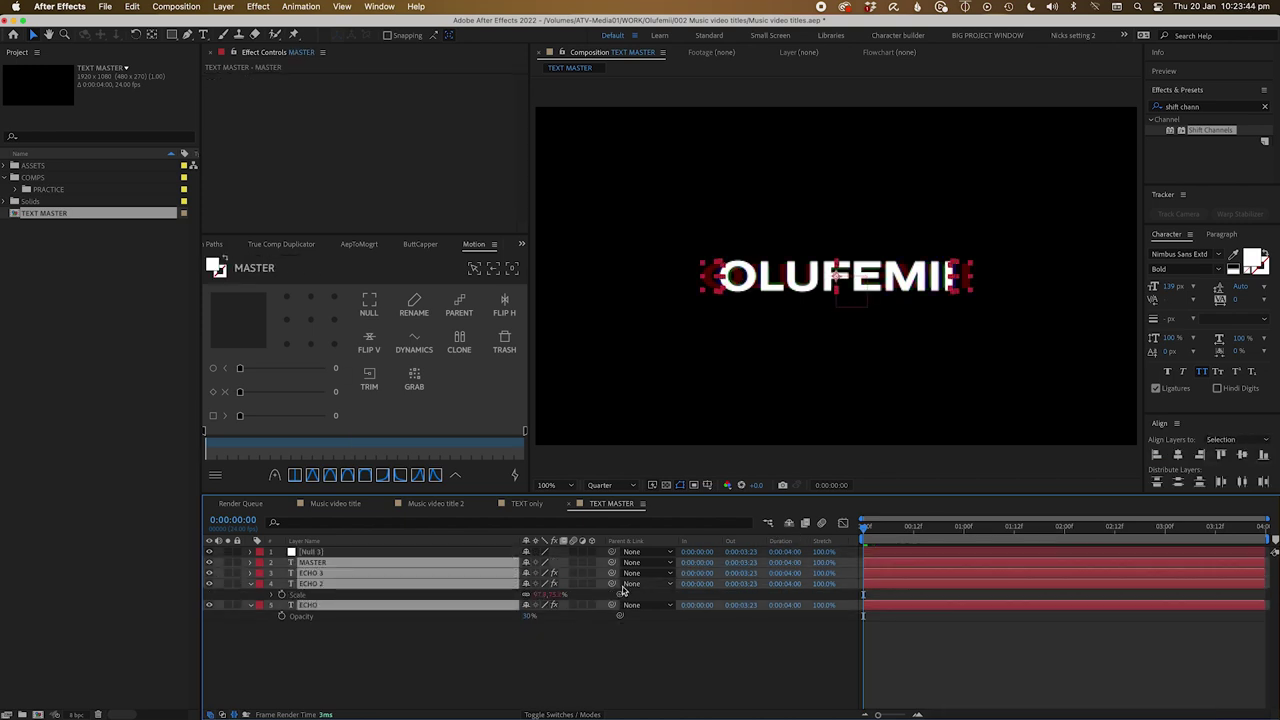
drag(428, 568, 300, 552)
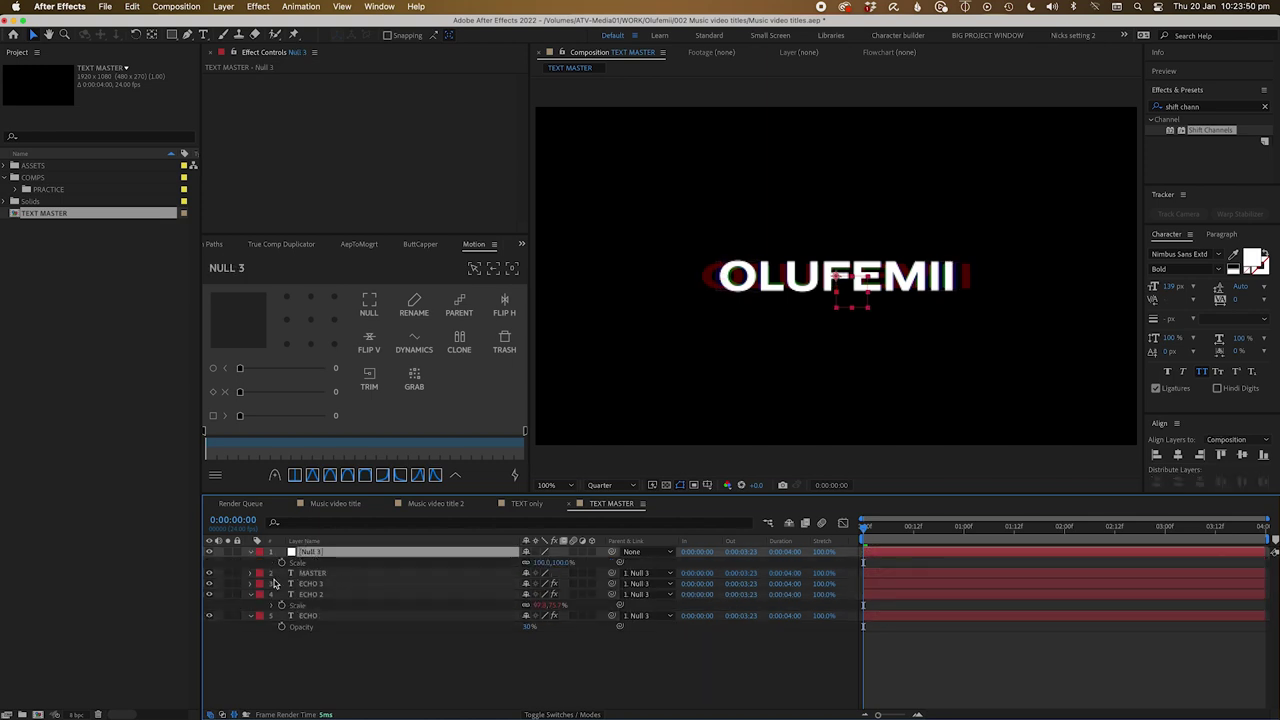
Step: Keyframe the null's Position so the title slides up into place at 960,184
key(End)
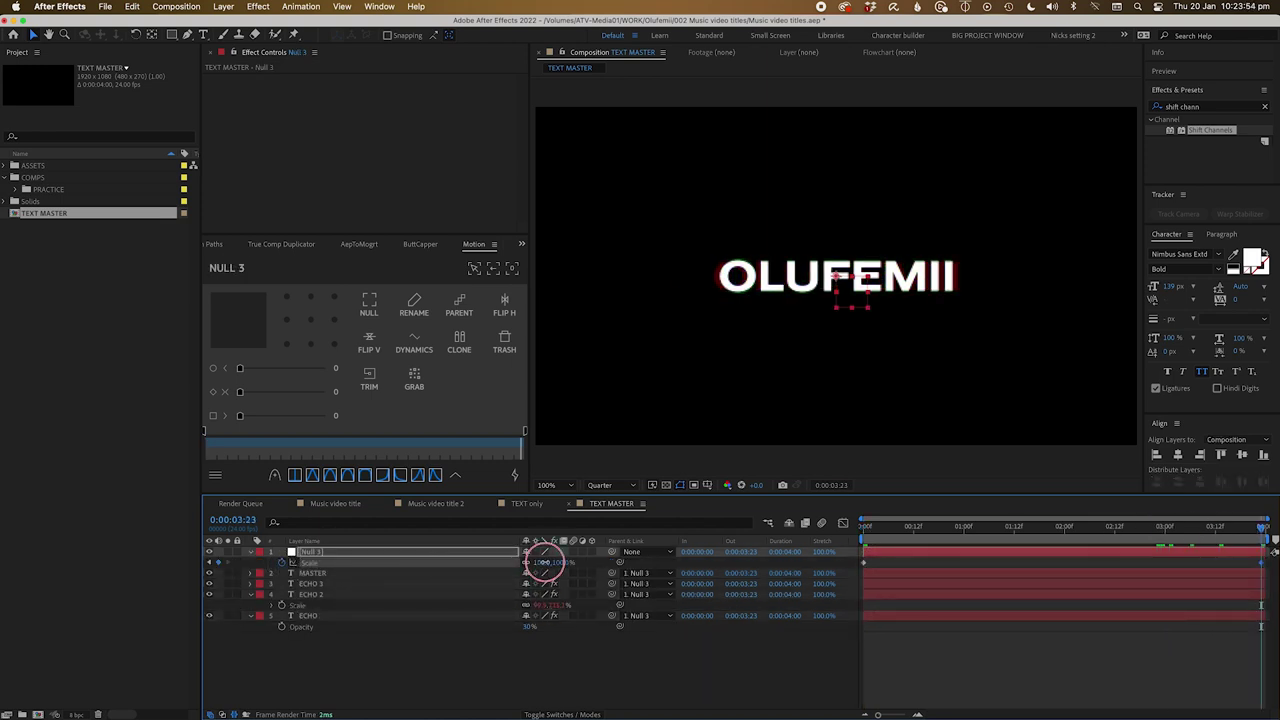
key(comma)
key(comma)
key(Home)
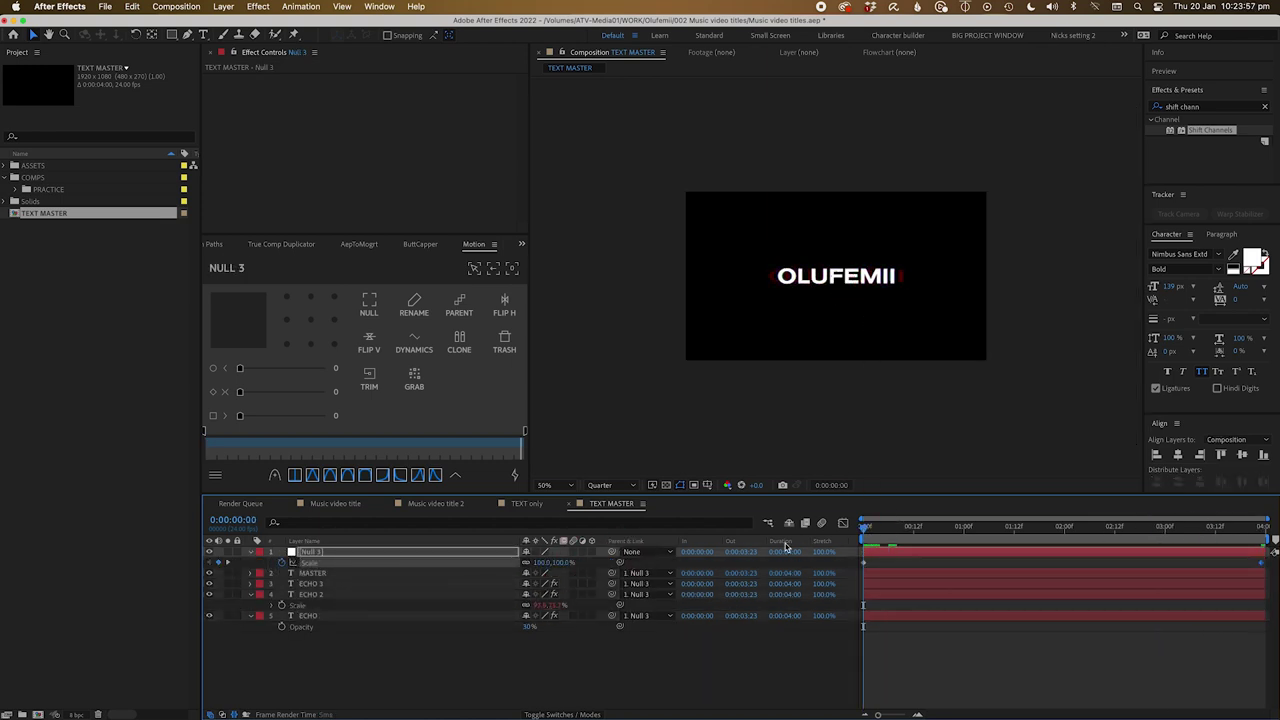
key(space)
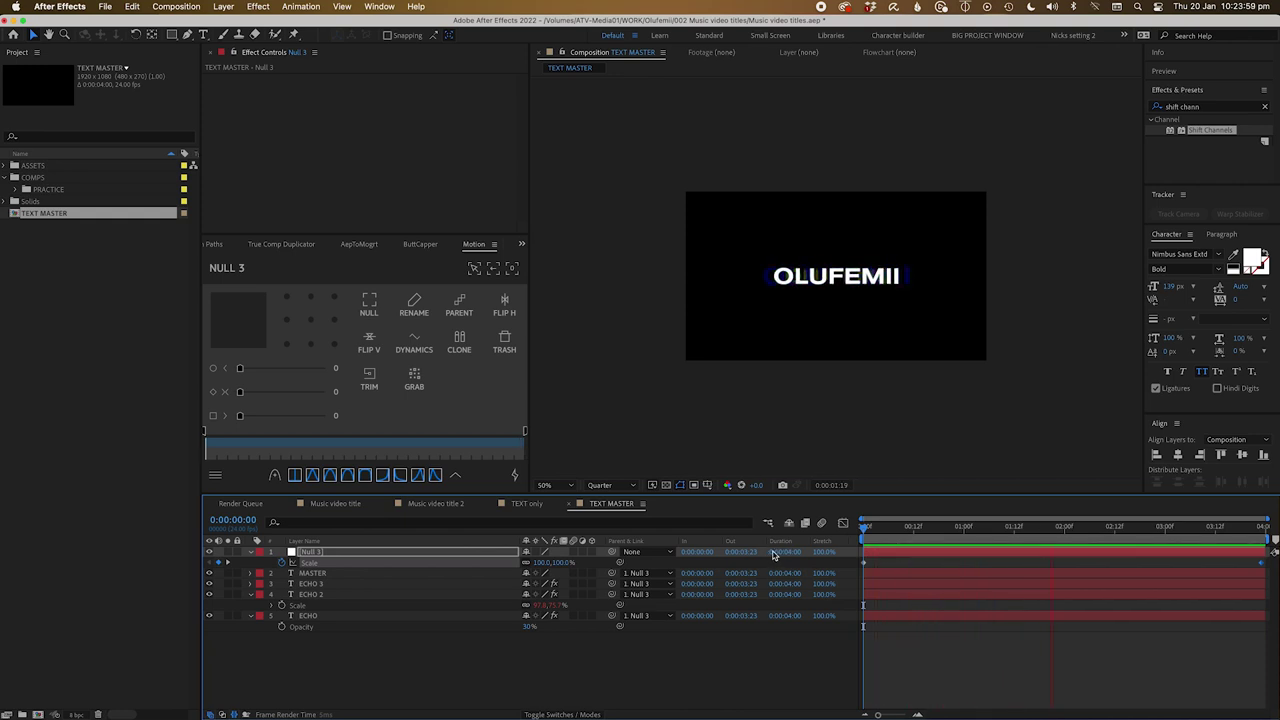
key(p)
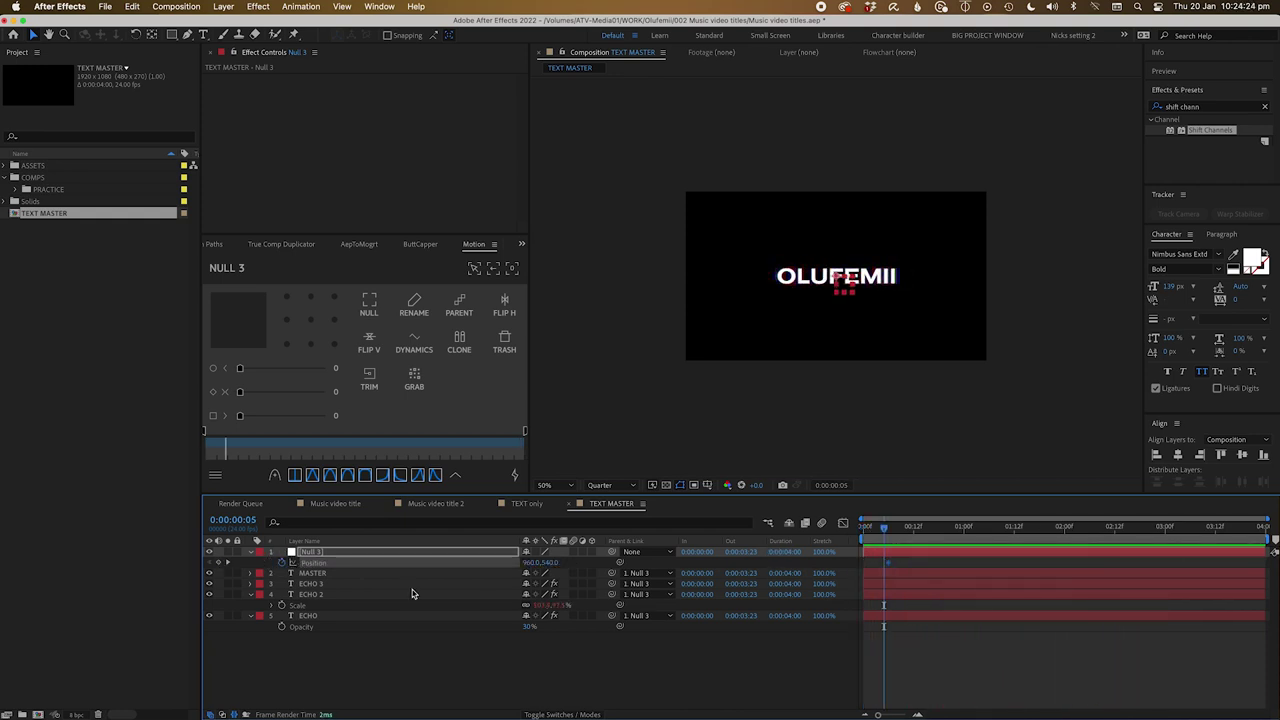
drag(845, 285, 843, 338)
key(Page_Up)
key(Page_Up)
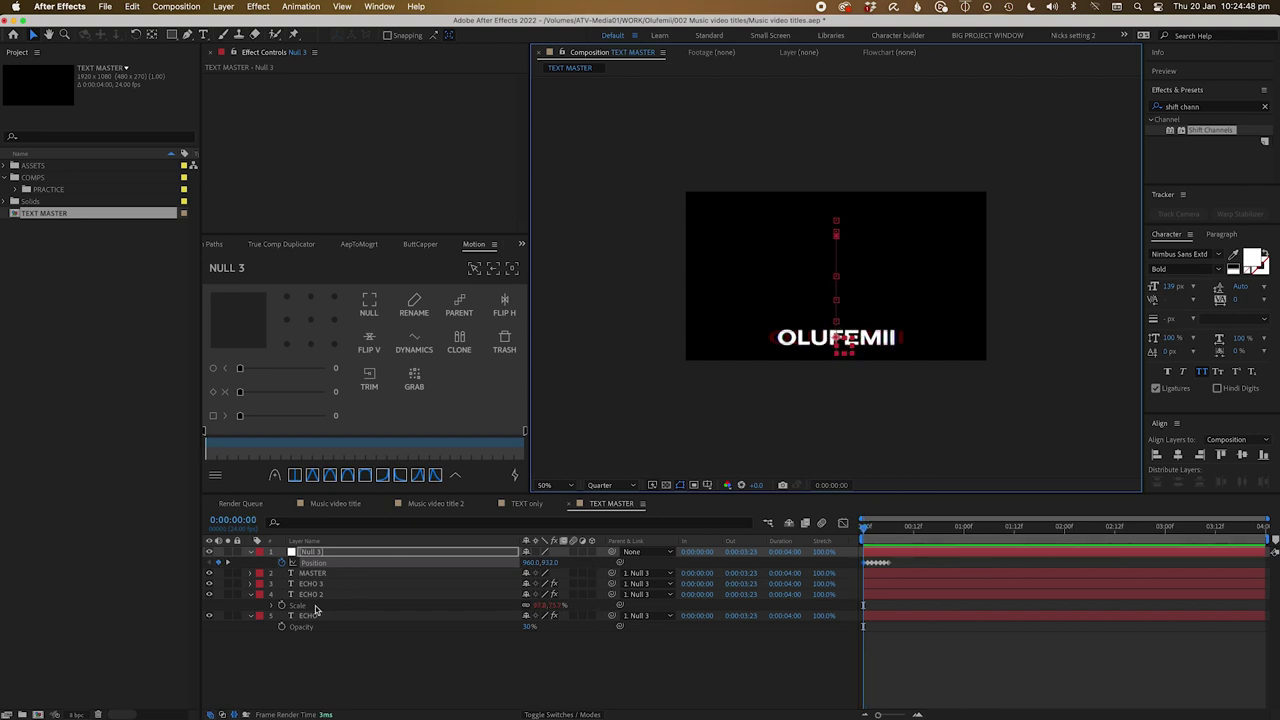
Step: Enable motion blur on all layers and preview the drop-in animation
key(super+a)
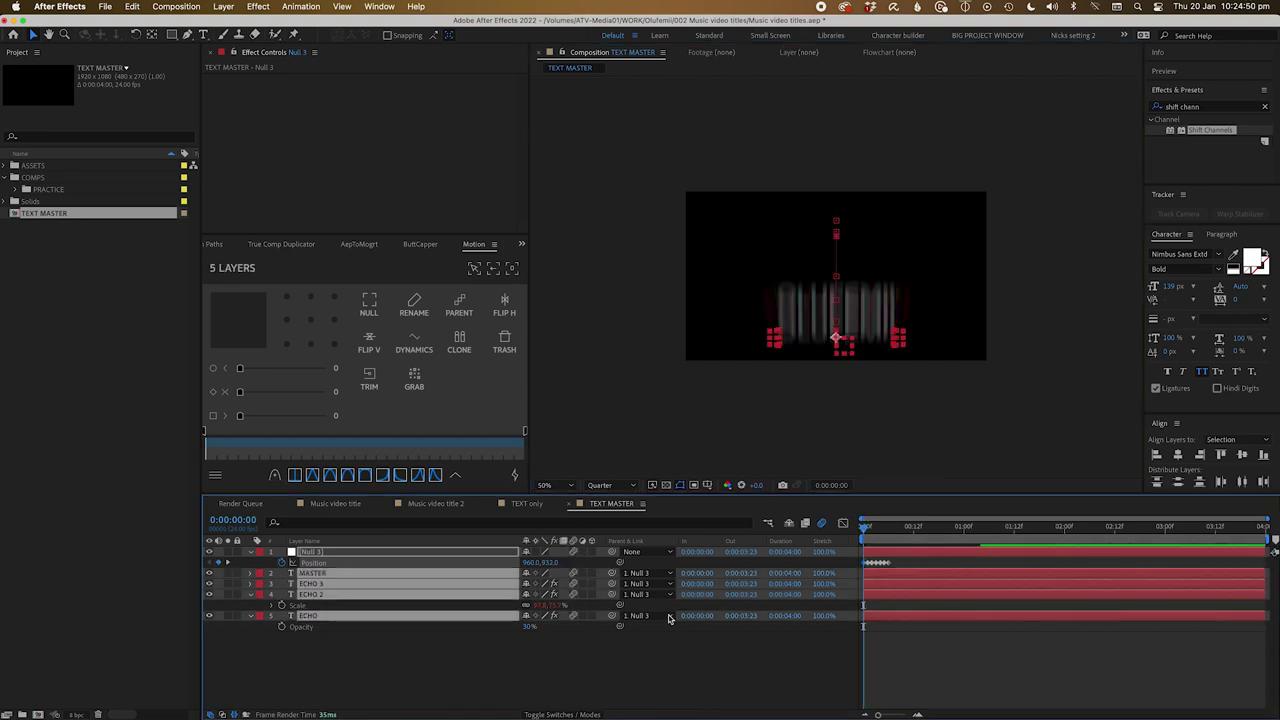
click(900, 665)
key(space)
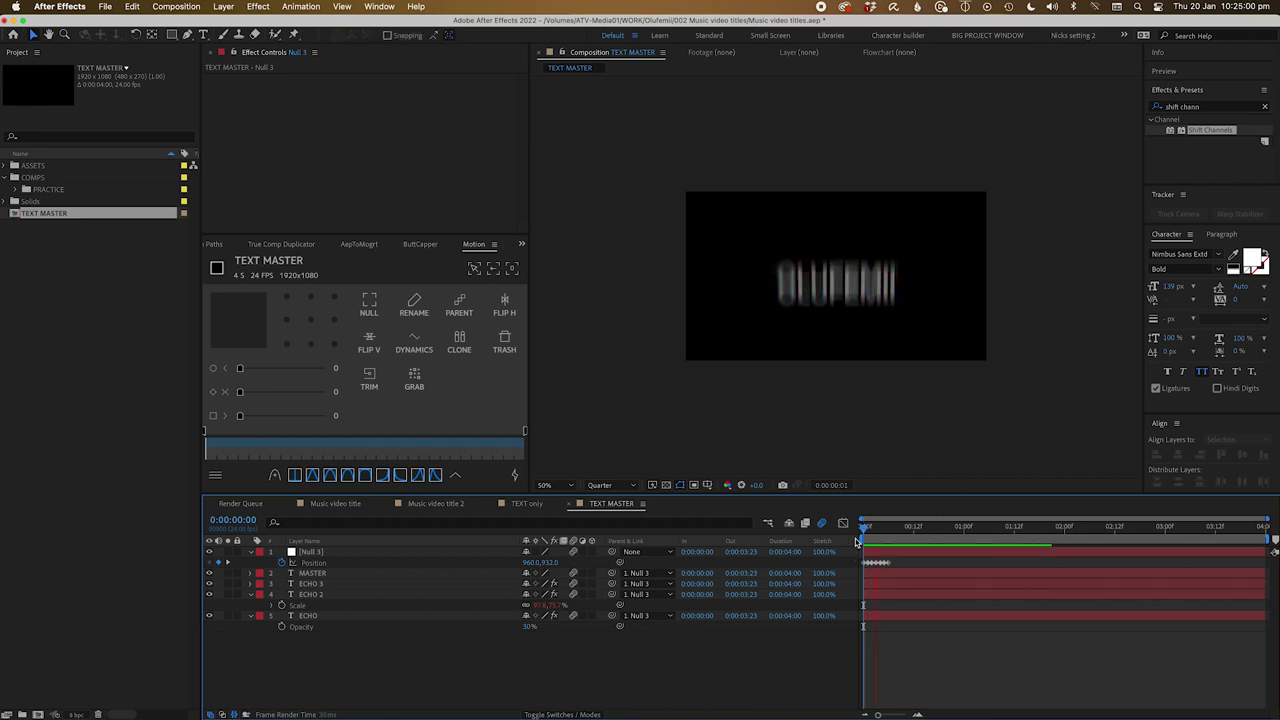
click(873, 538)
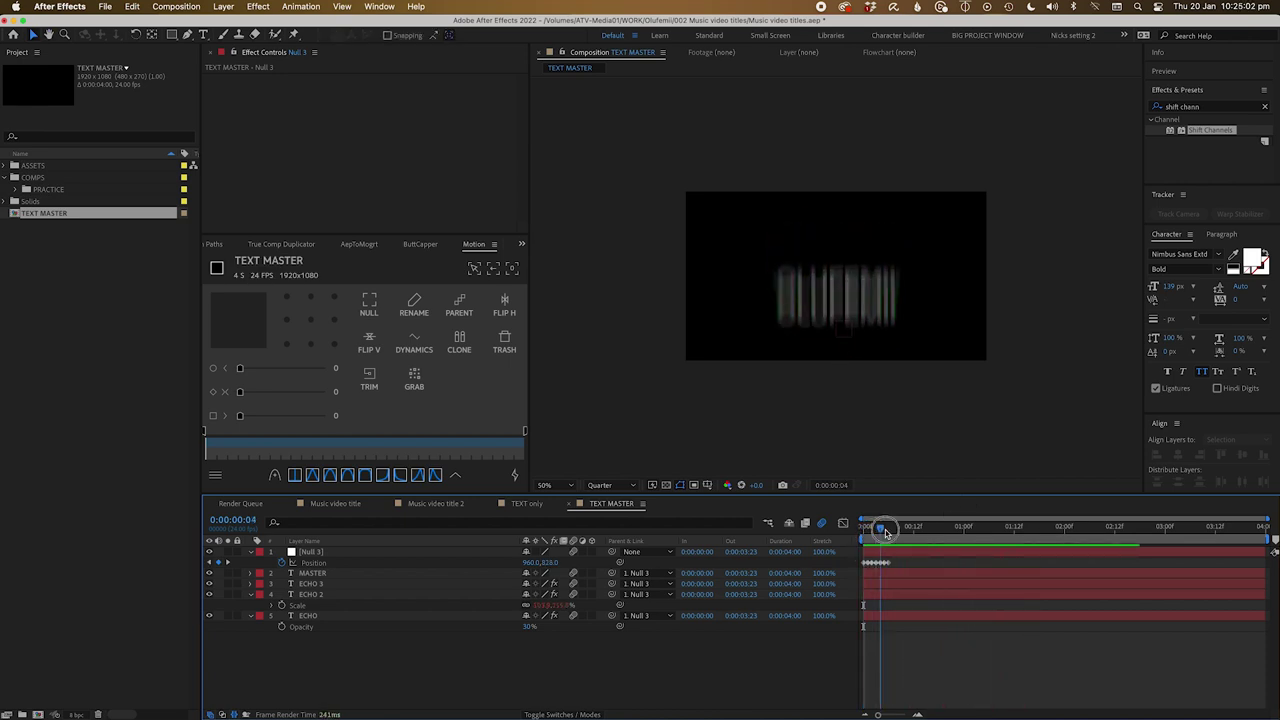
Step: Parent Null 3 to a new Null 4 and give Null 3's Position wiggle(40,4)
key(super+alt+shift+y)
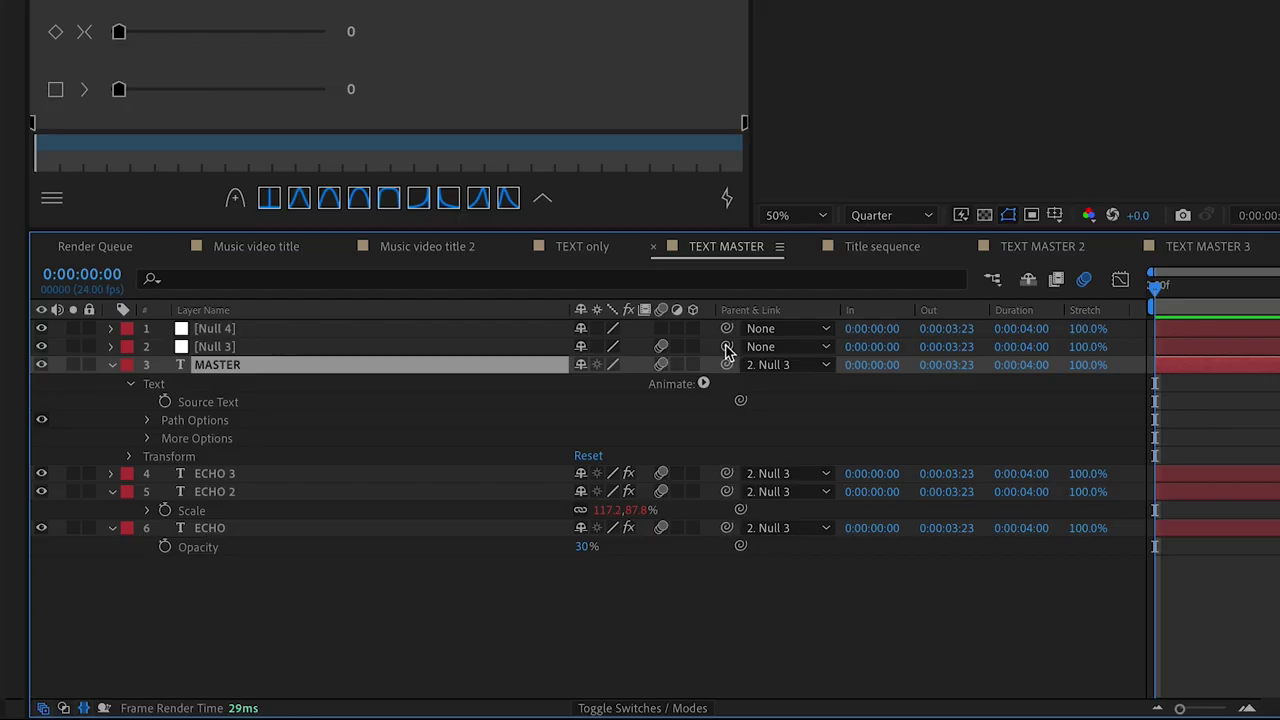
drag(611, 562, 326, 553)
drag(240, 330, 240, 332)
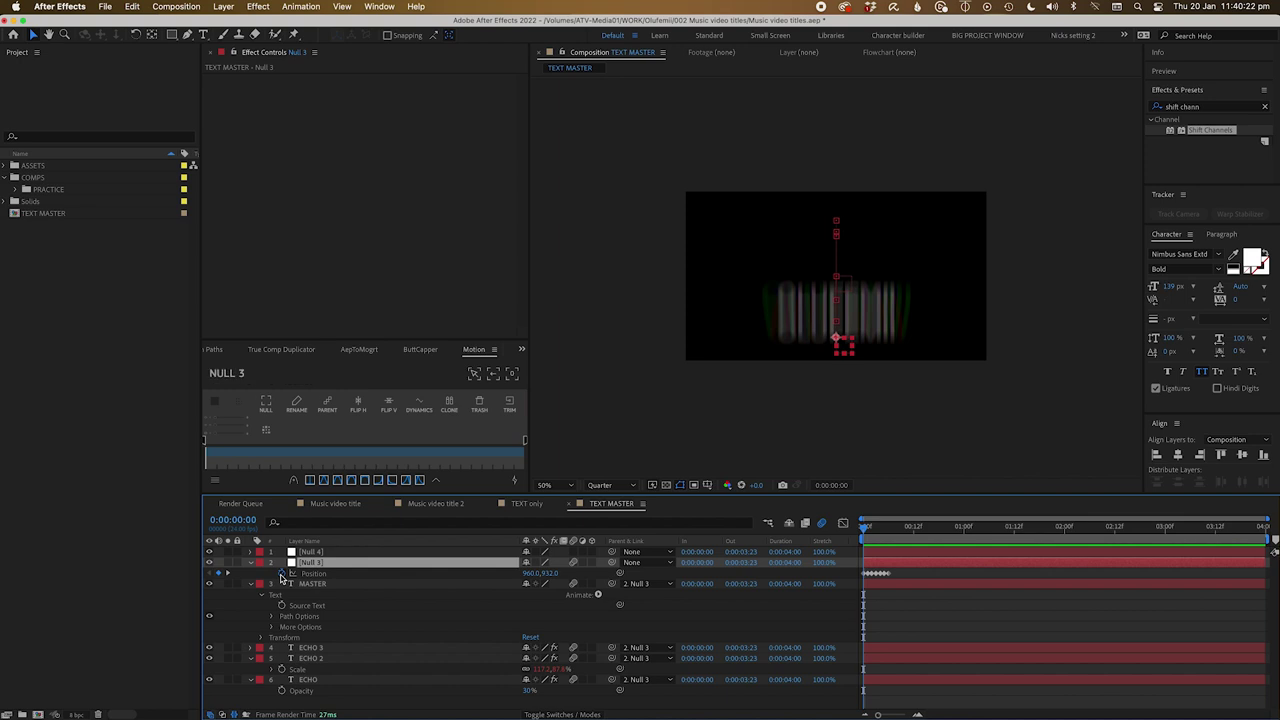
alt+click(282, 575)
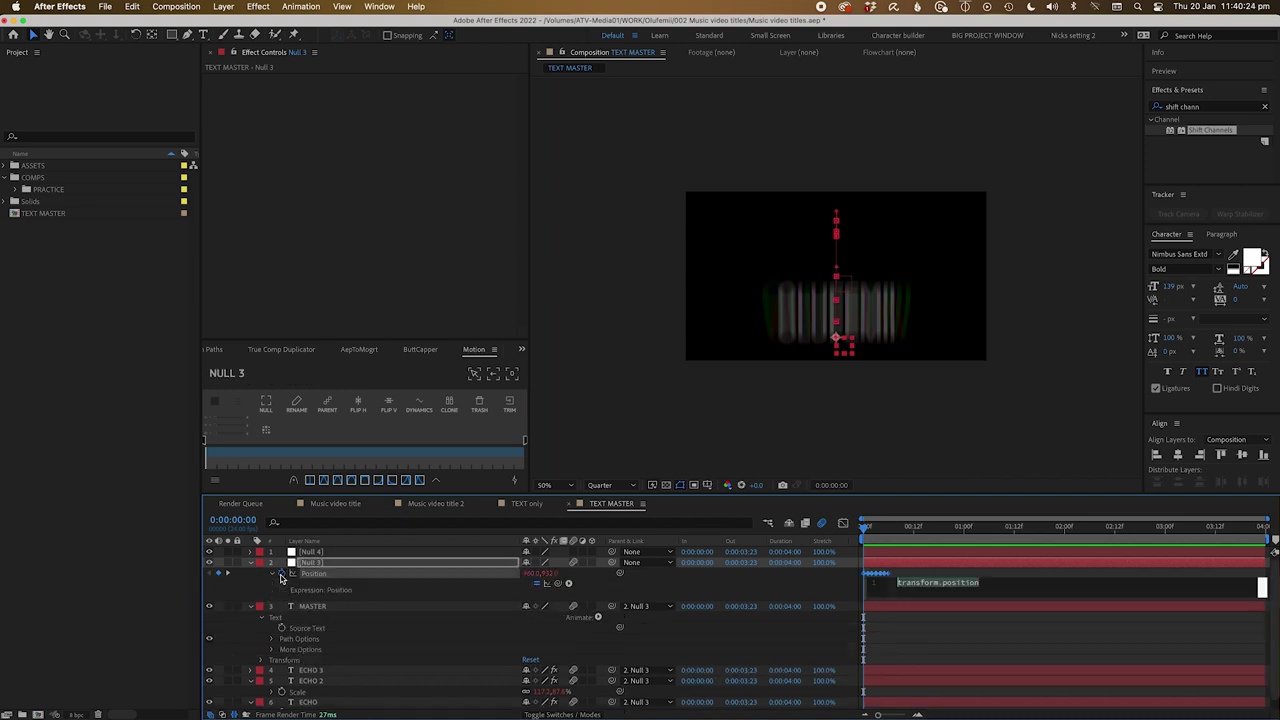
text(wigg)
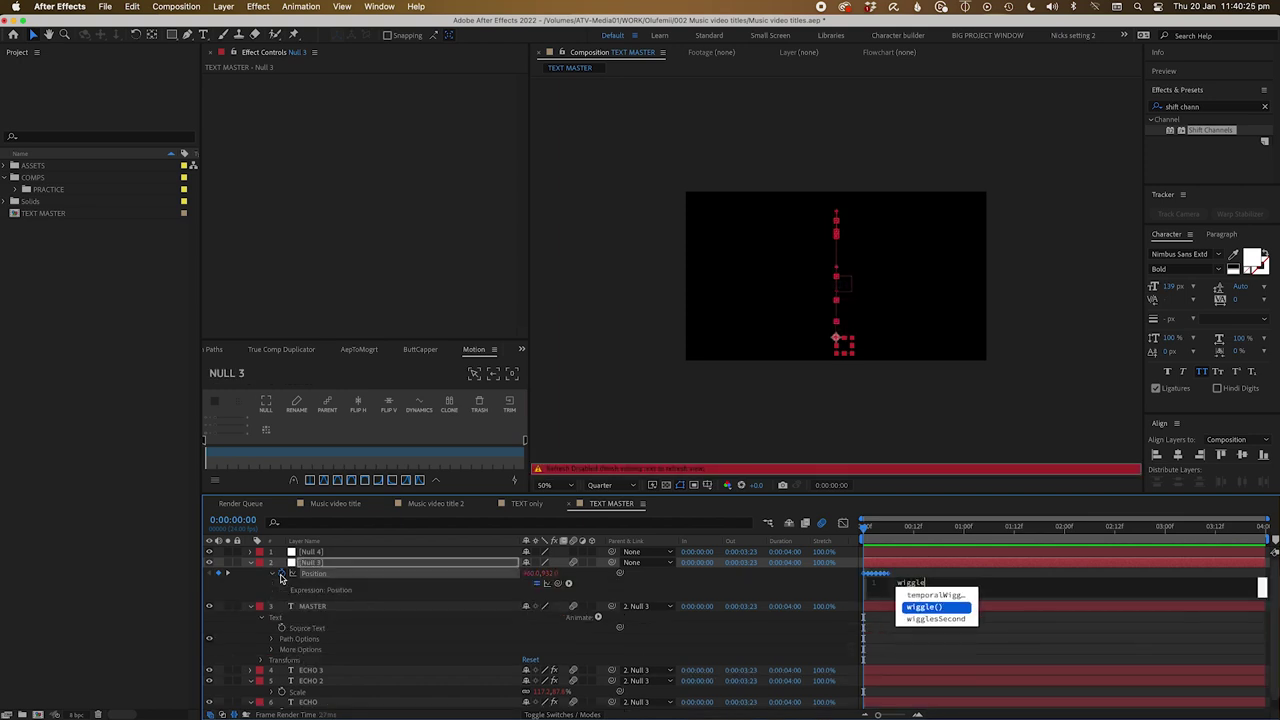
text(le)
key(Return)
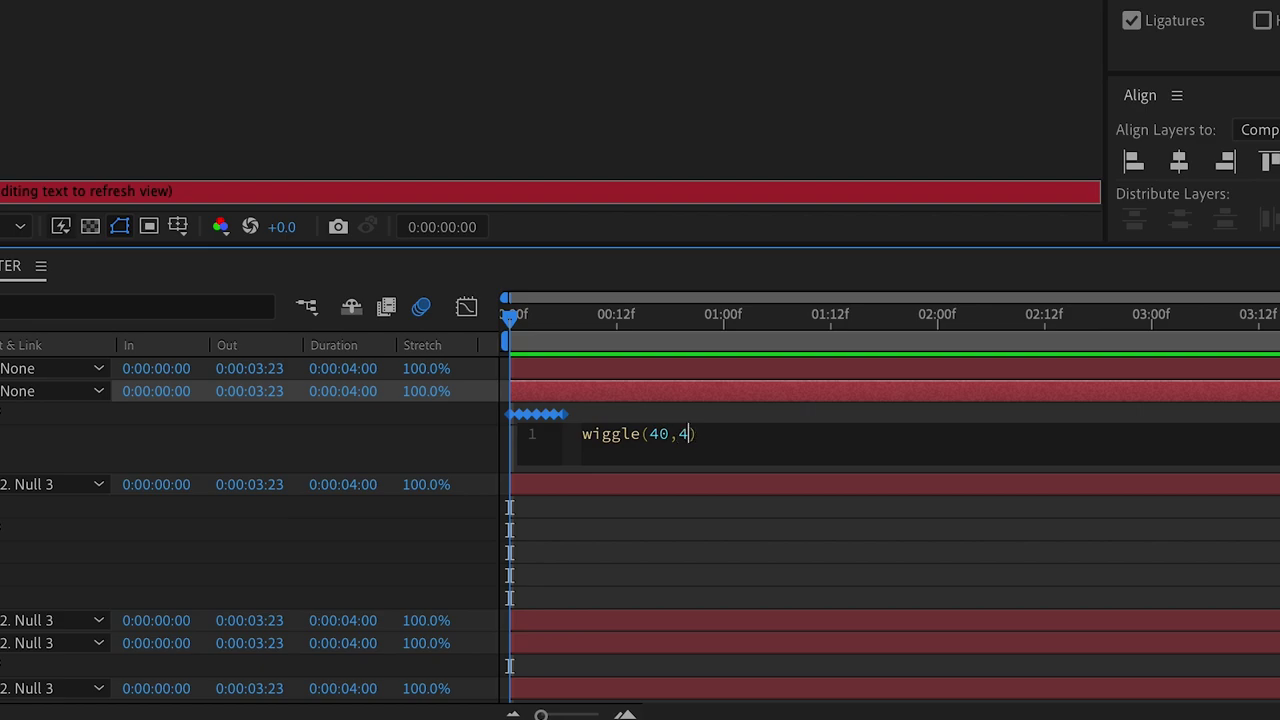
key(KP_Enter)
key(space)
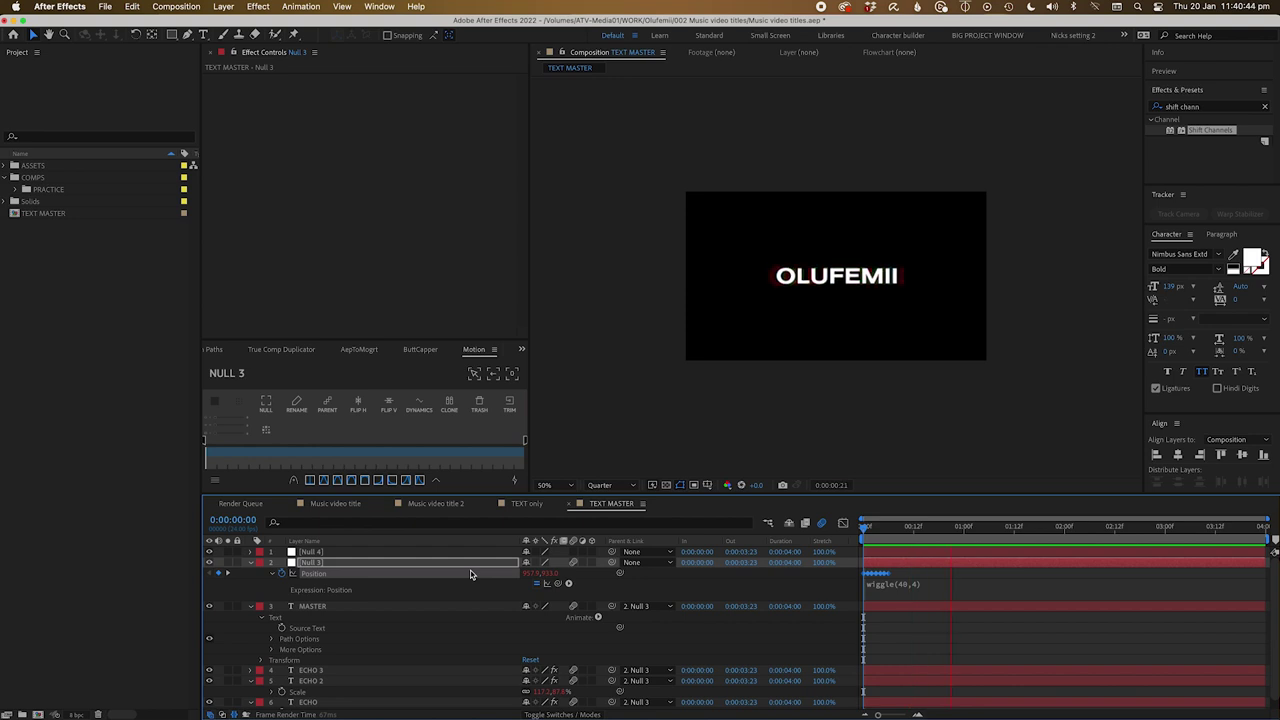
Step: Set TEXT MASTER as the primary composition in Essential Graphics
click(318, 606)
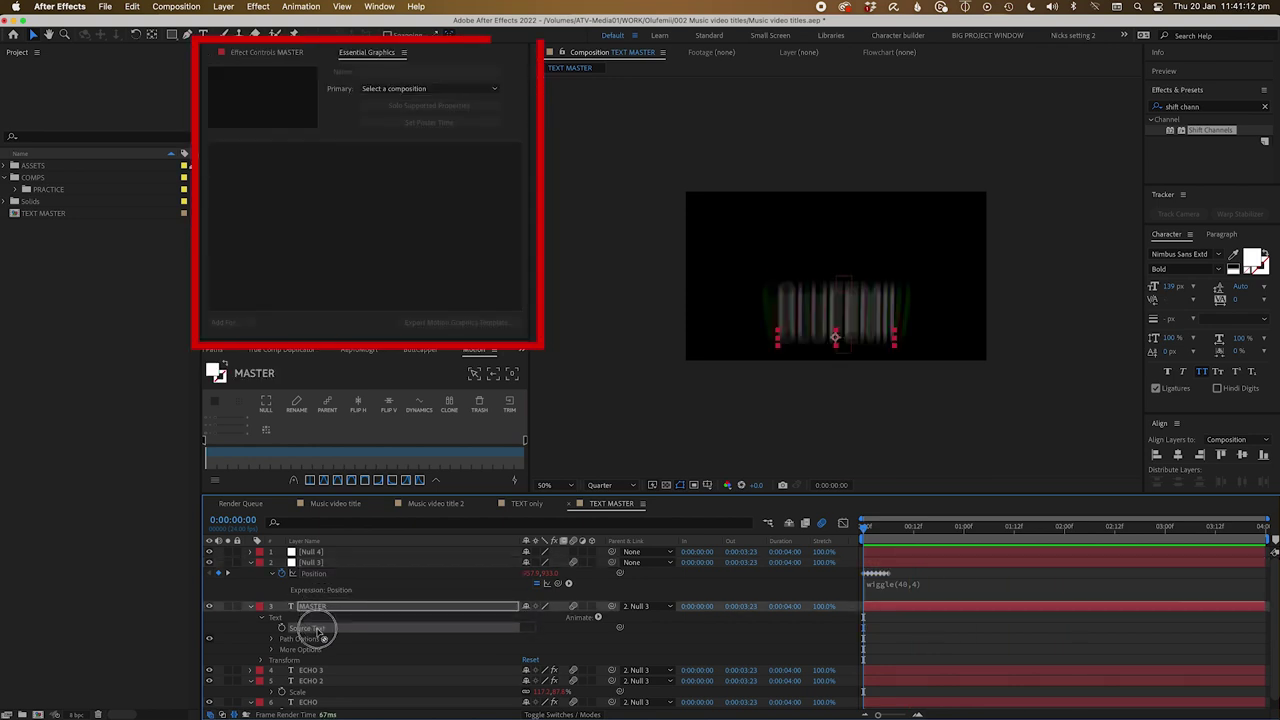
click(399, 88)
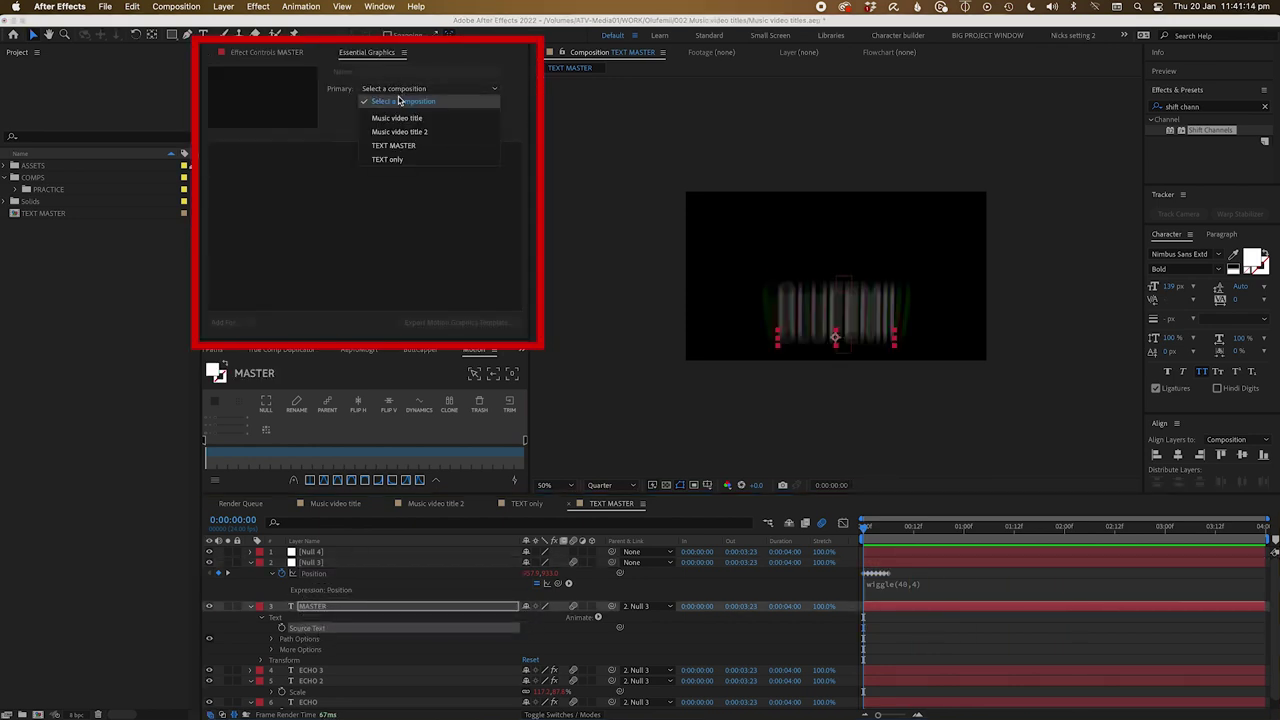
click(397, 146)
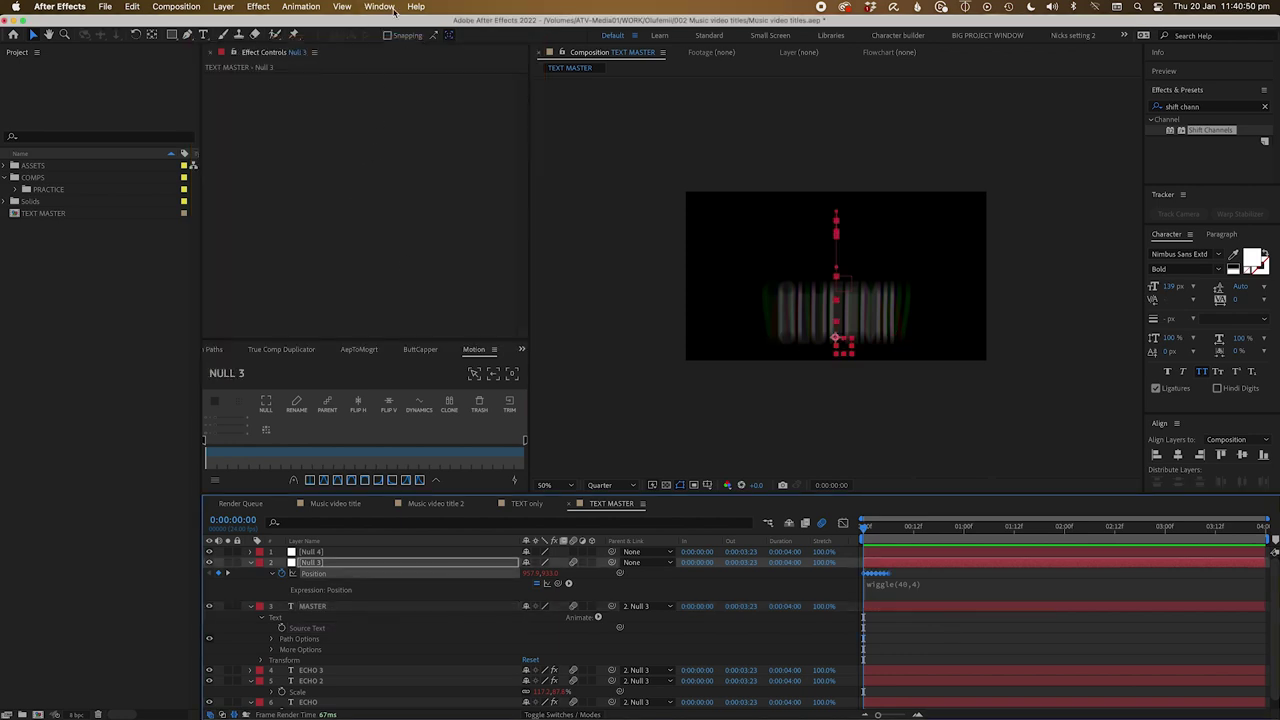
click(381, 7)
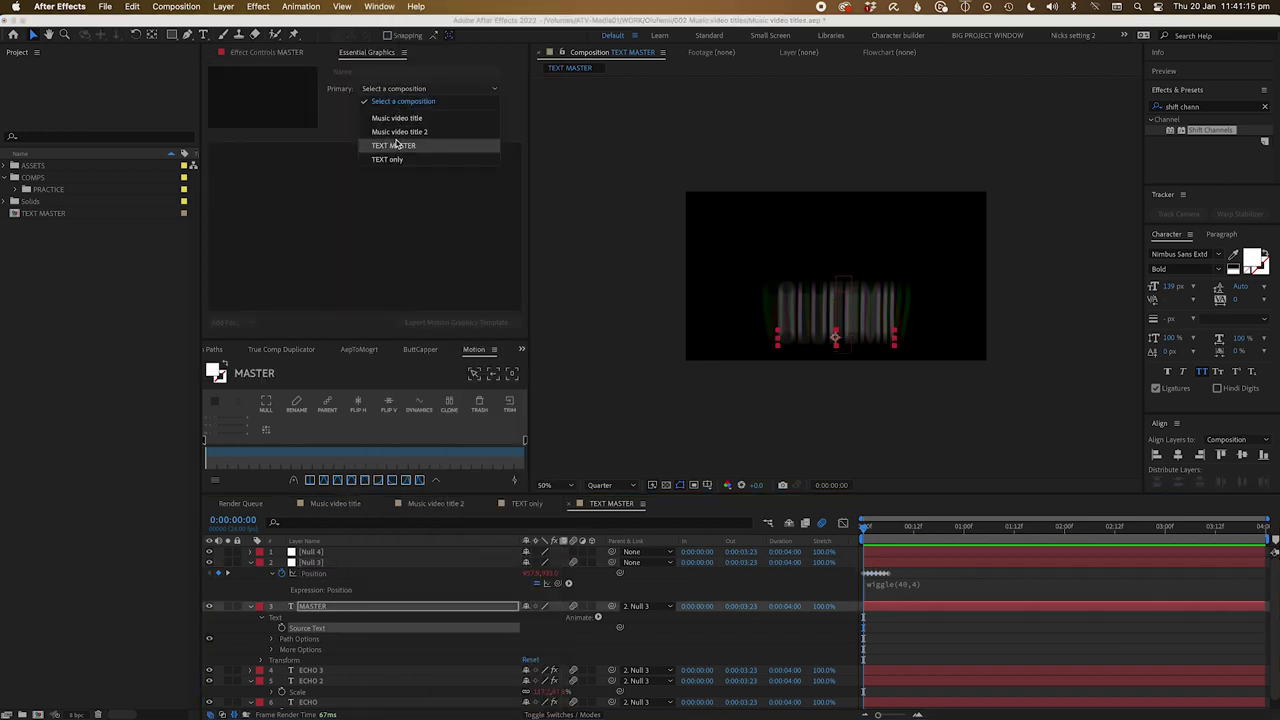
click(397, 145)
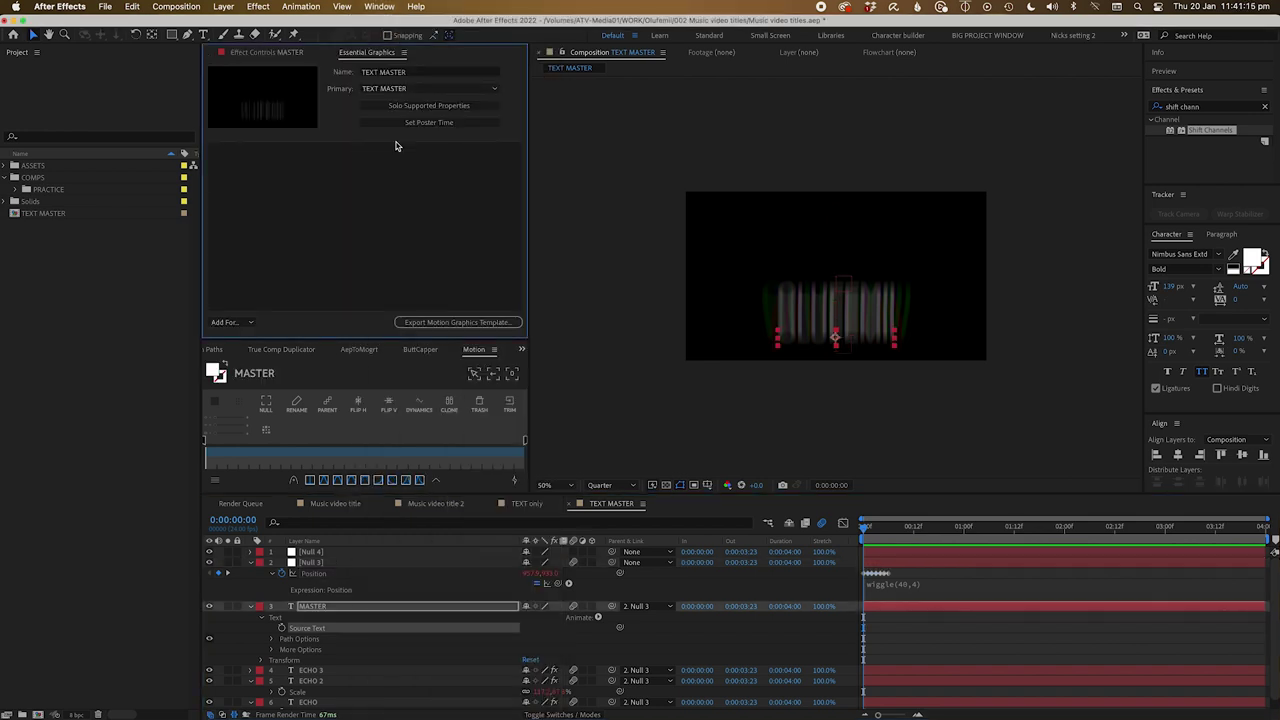
Step: Add MASTER's Source Text and Null 4's Scale as controls, then rename the scale control
drag(313, 633, 448, 354)
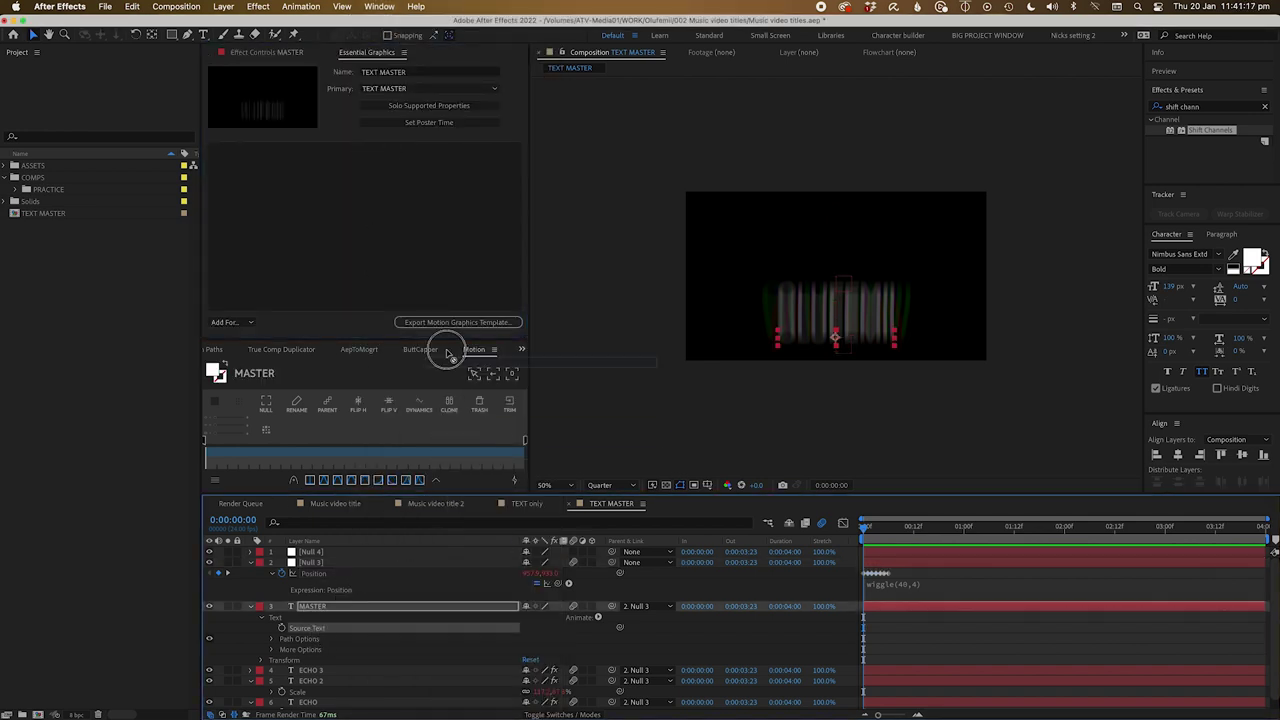
drag(326, 195, 326, 197)
click(277, 192)
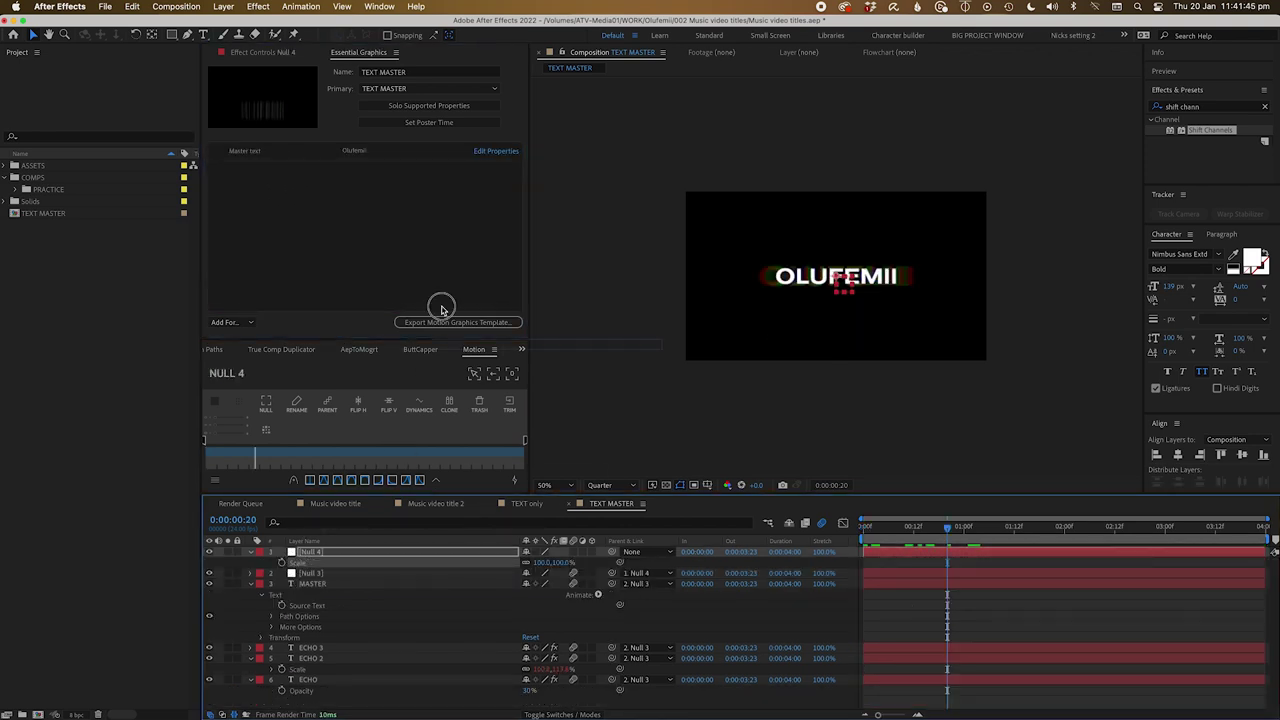
drag(443, 309, 351, 262)
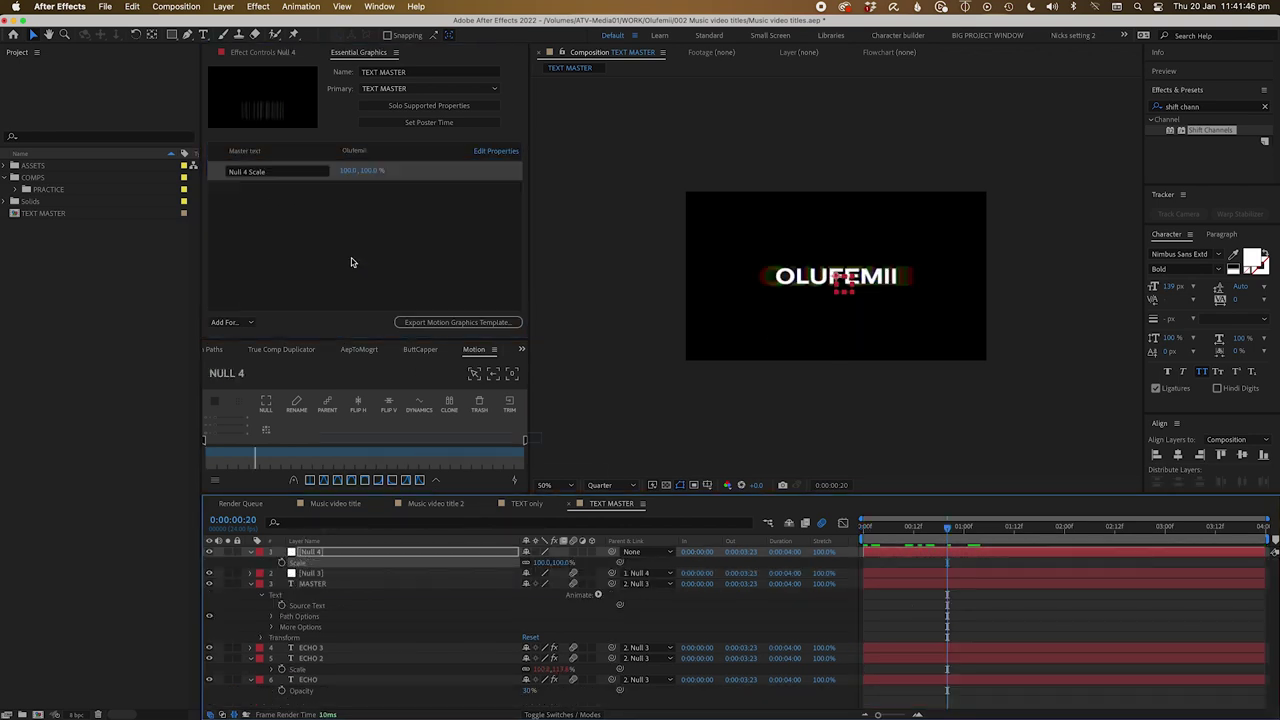
click(268, 174)
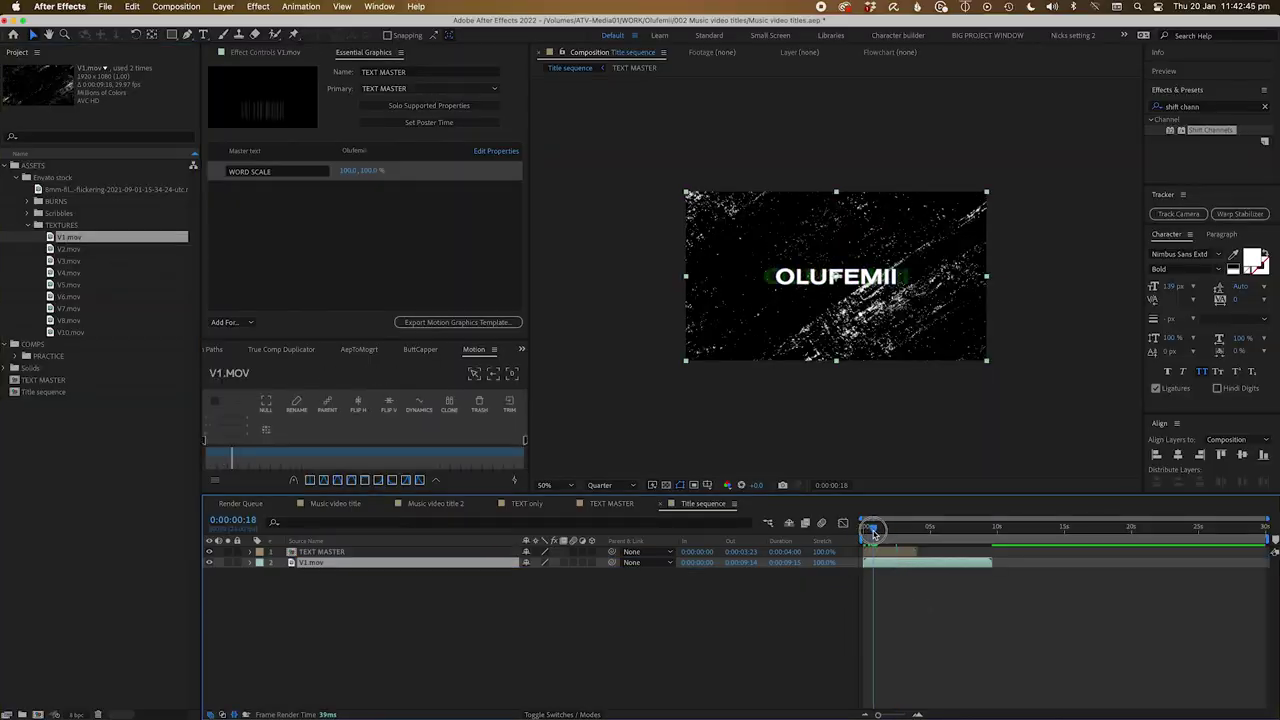
Step: Time-stretch V1.mov, duplicate it, and move the copy later in the sequence
click(824, 562)
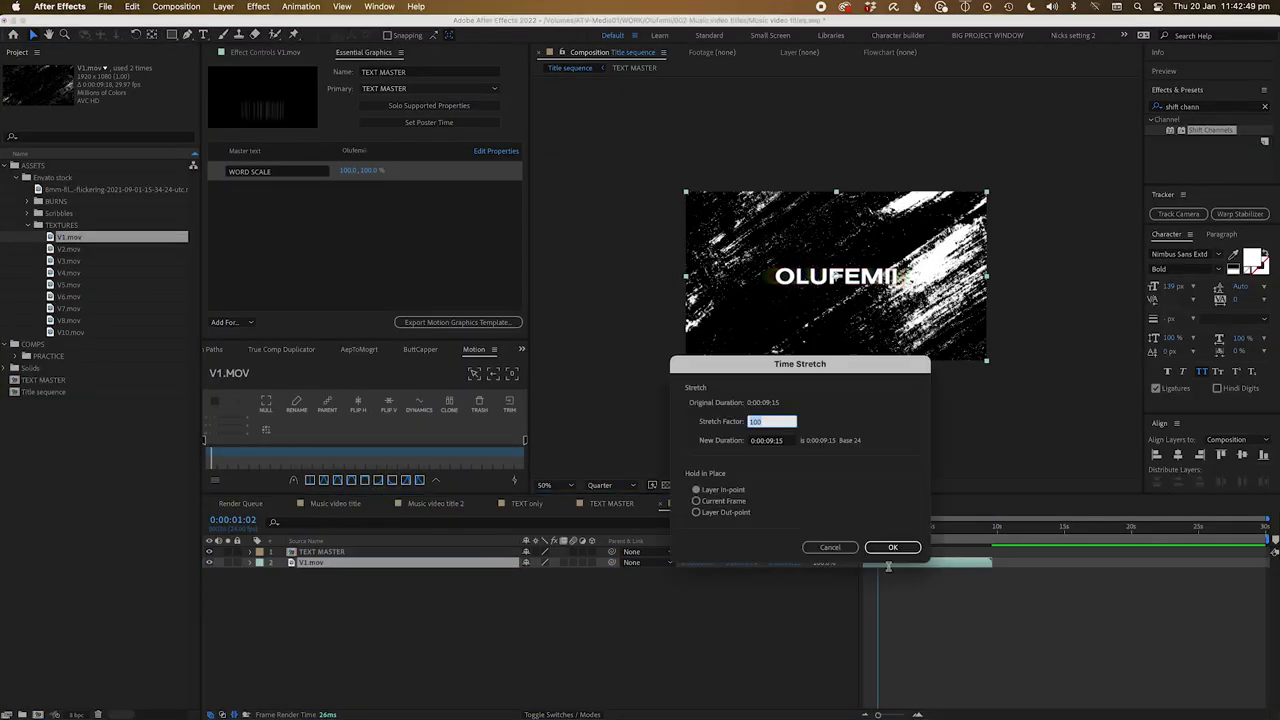
click(894, 546)
key(ctrl+d)
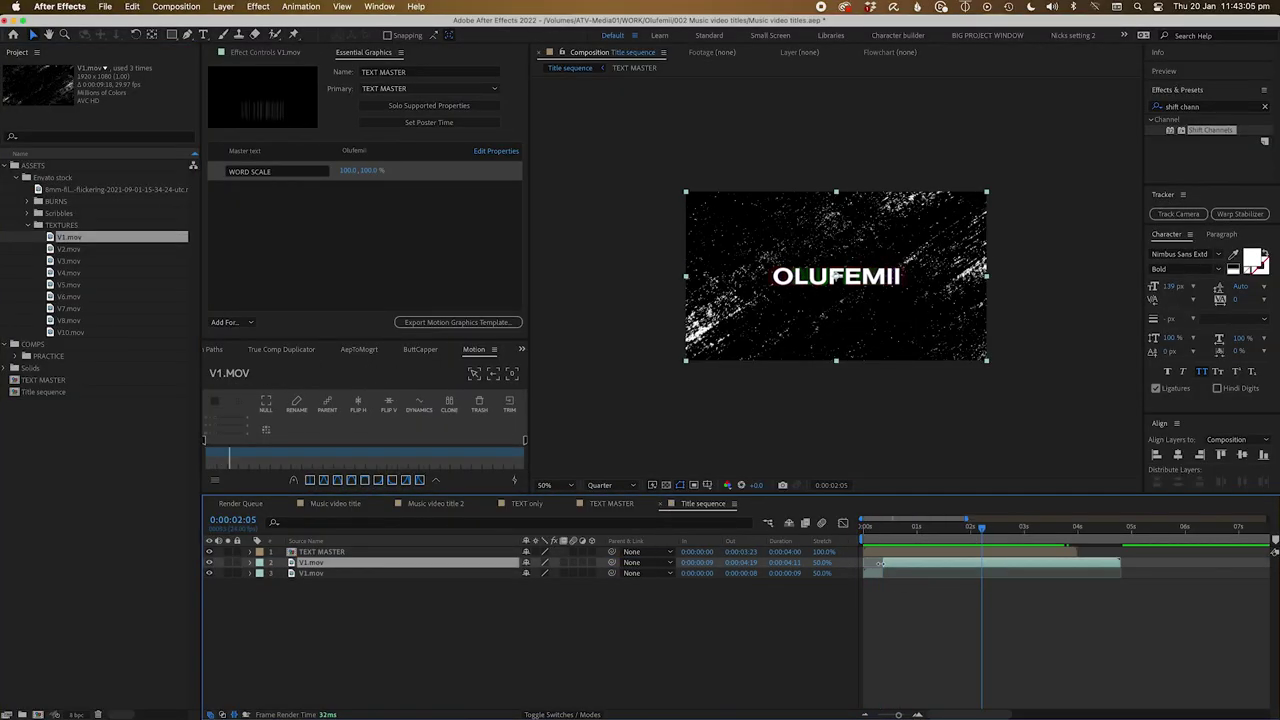
key(ctrl+y)
drag(320, 552, 403, 583)
Step: Place V2.mov between the V1 layers, then duplicate and trim its copy to the current time
drag(68, 249, 884, 571)
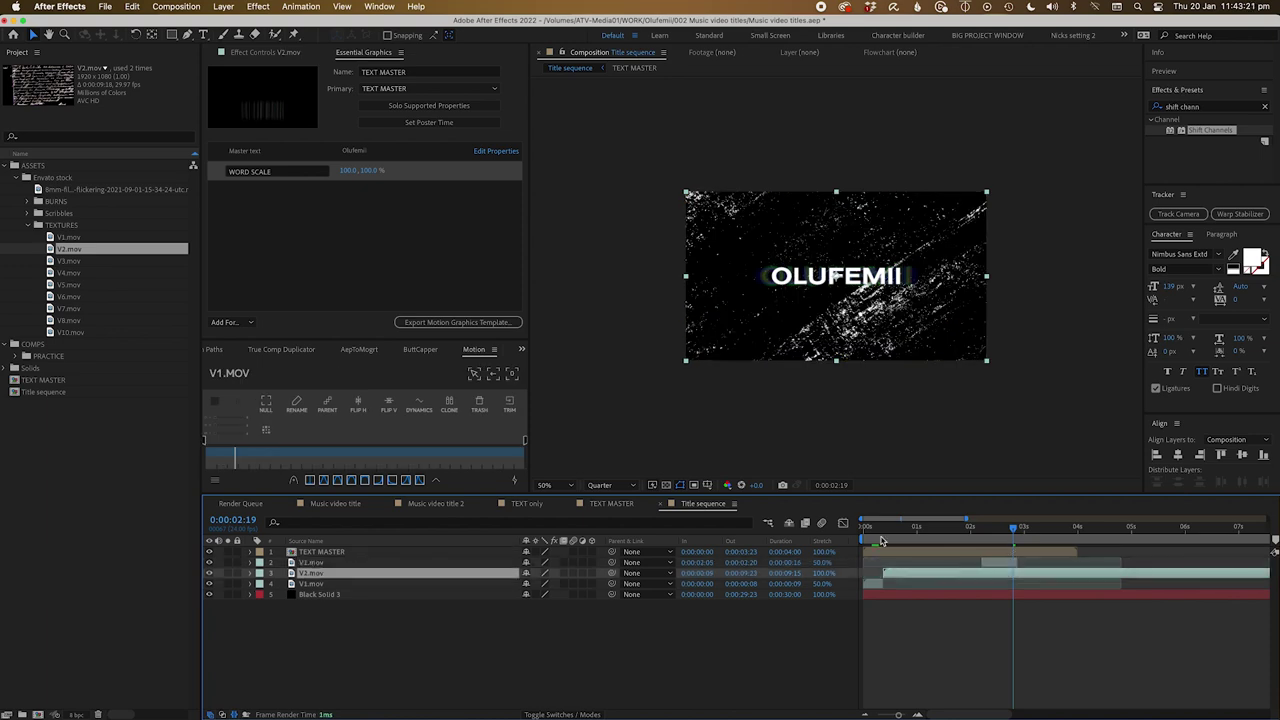
click(866, 528)
key(ctrl+d)
key(bracketleft)
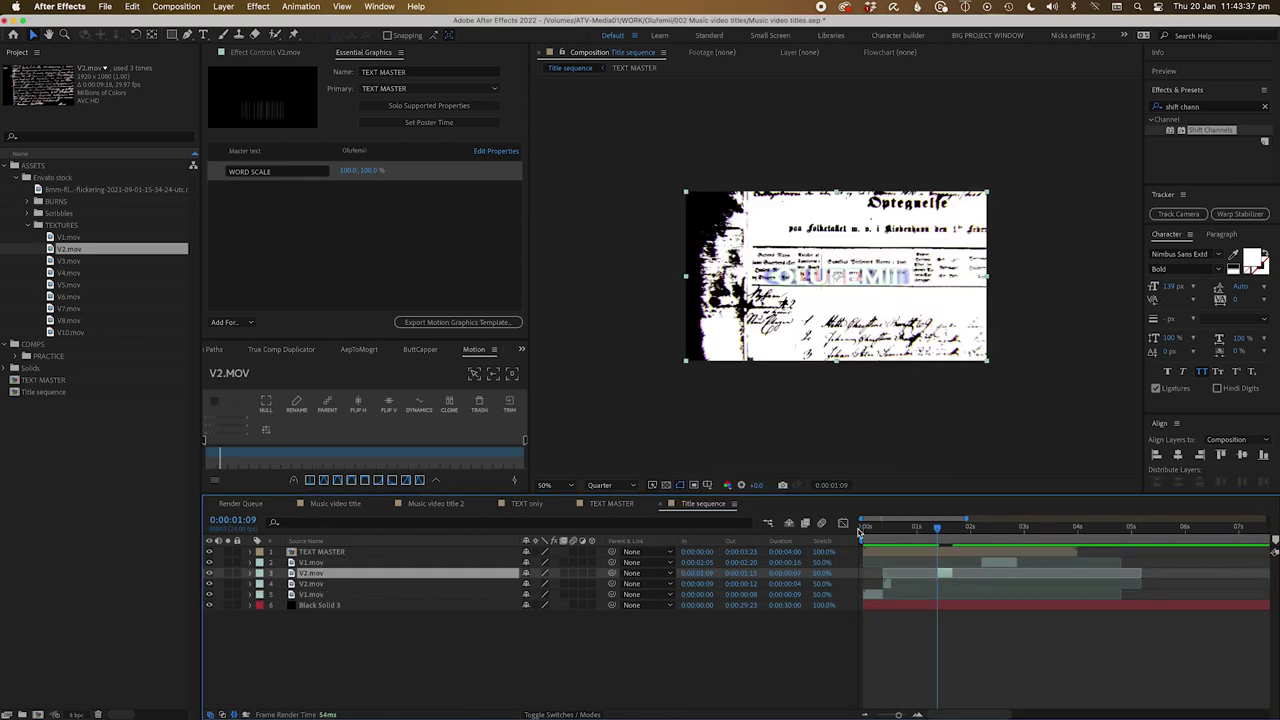
Step: Add the V4.mov texture stretched to 50%
drag(68, 272, 1058, 562)
key(ctrl+alt+t)
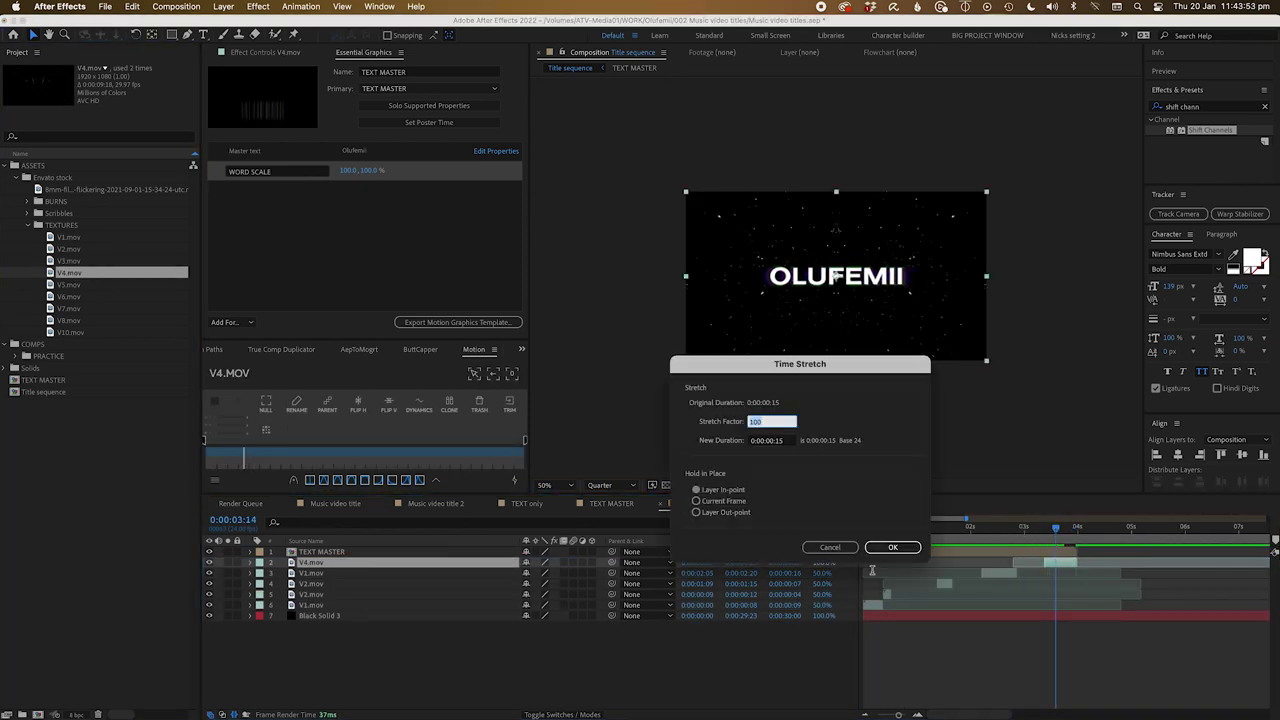
text(50)
key(Return)
Step: Add Painting 02.mov from Scribbles, scaled down and stretched to 50%
click(26, 213)
drag(83, 237, 875, 562)
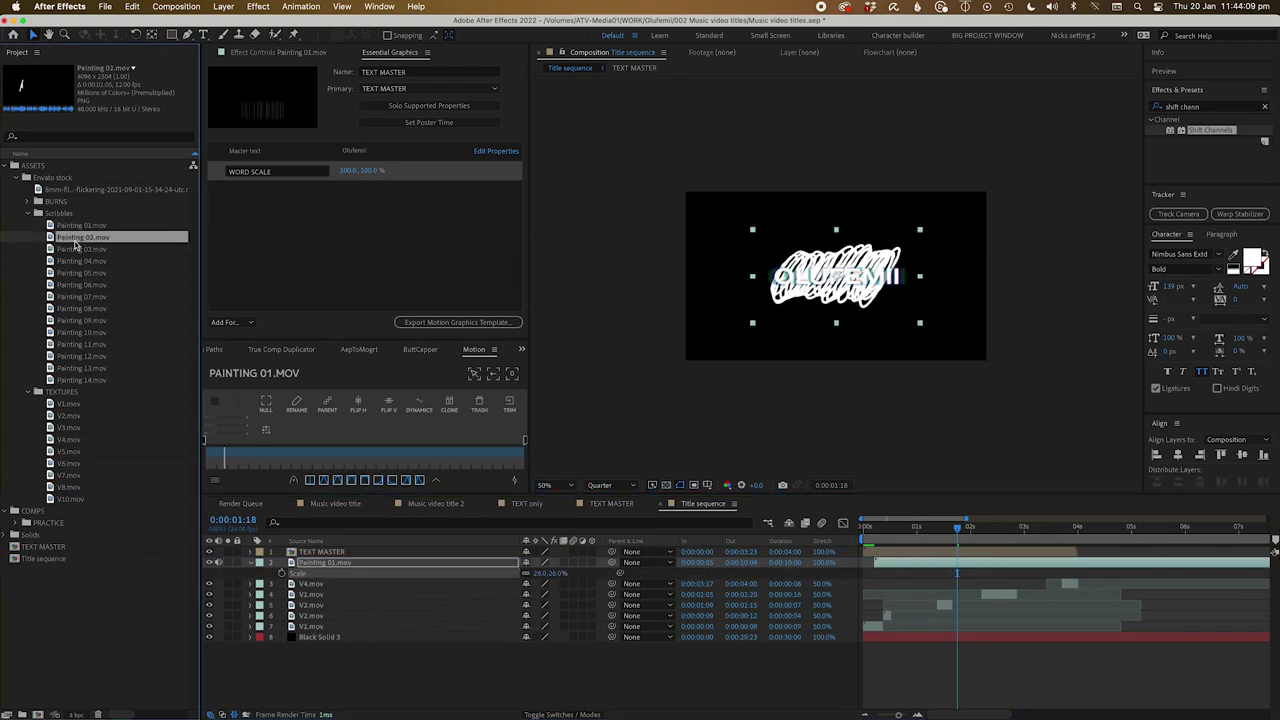
click(919, 528)
key(ctrl+alt+t)
text(50)
key(Return)
click(889, 530)
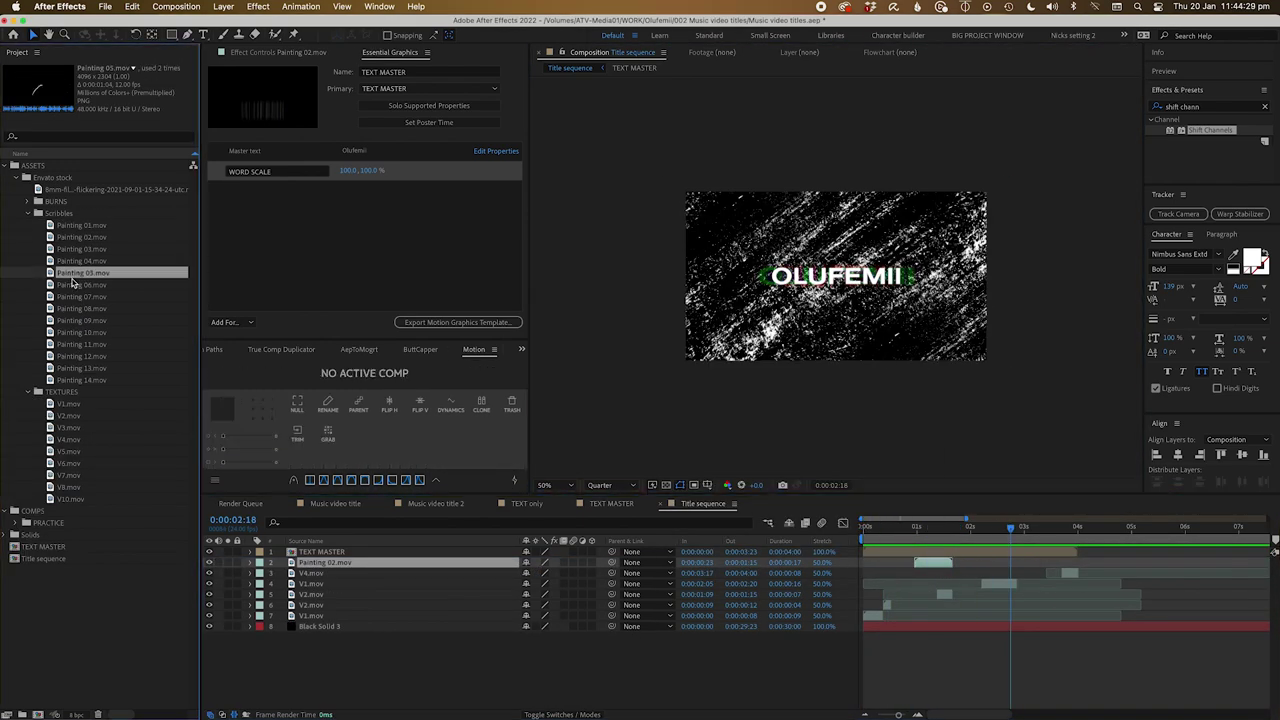
key(ctrl+alt+t)
key(Return)
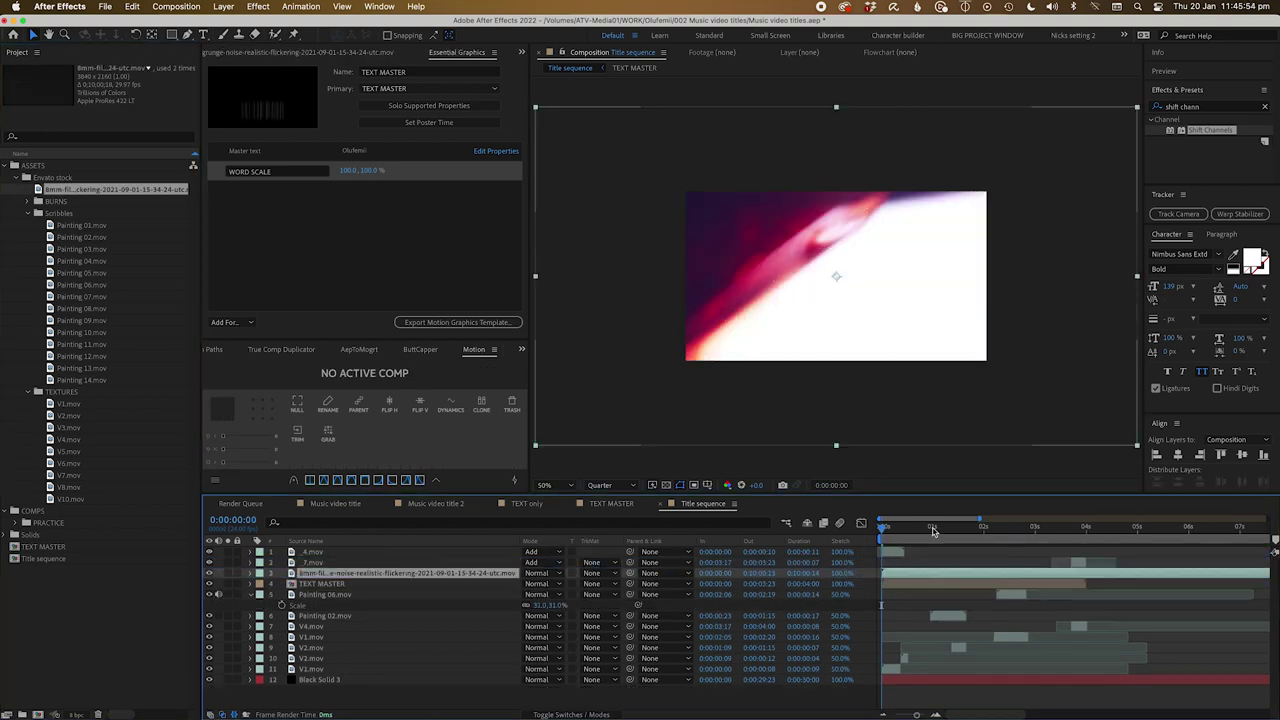
Step: Scale the 8mm film layer to 51% and set its blend mode to Screen
key(s)
drag(548, 583, 516, 590)
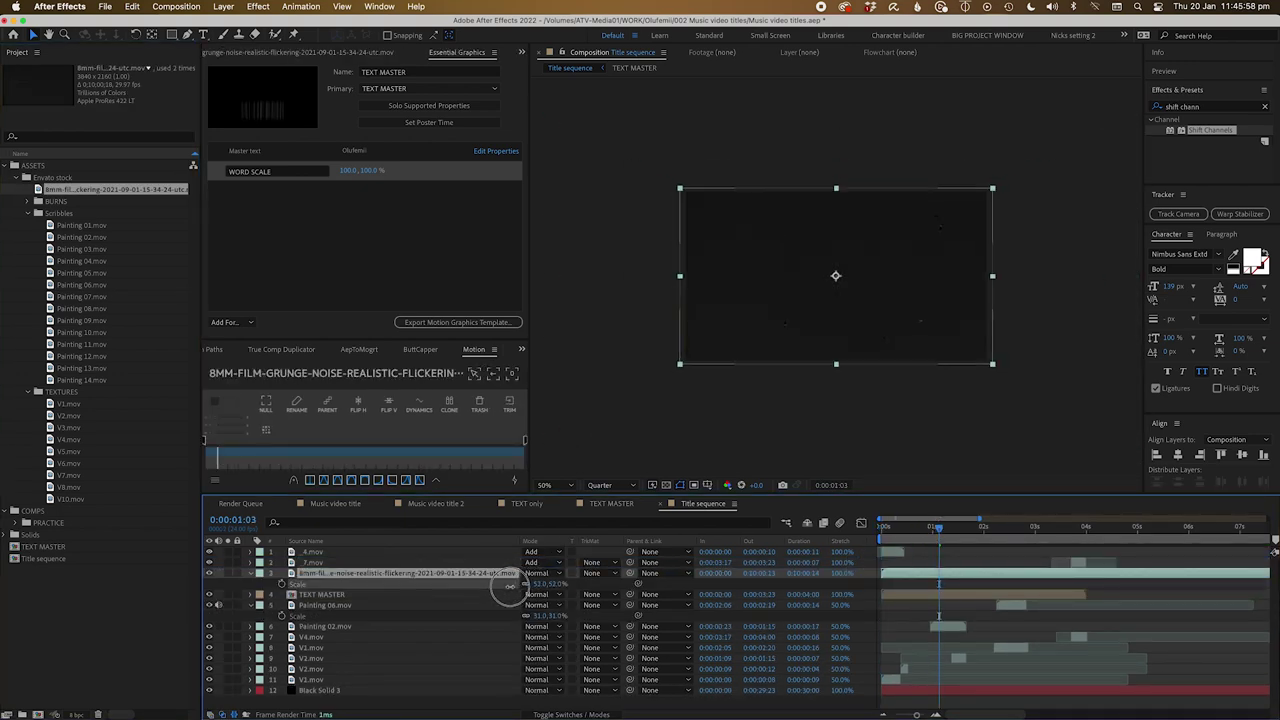
click(538, 573)
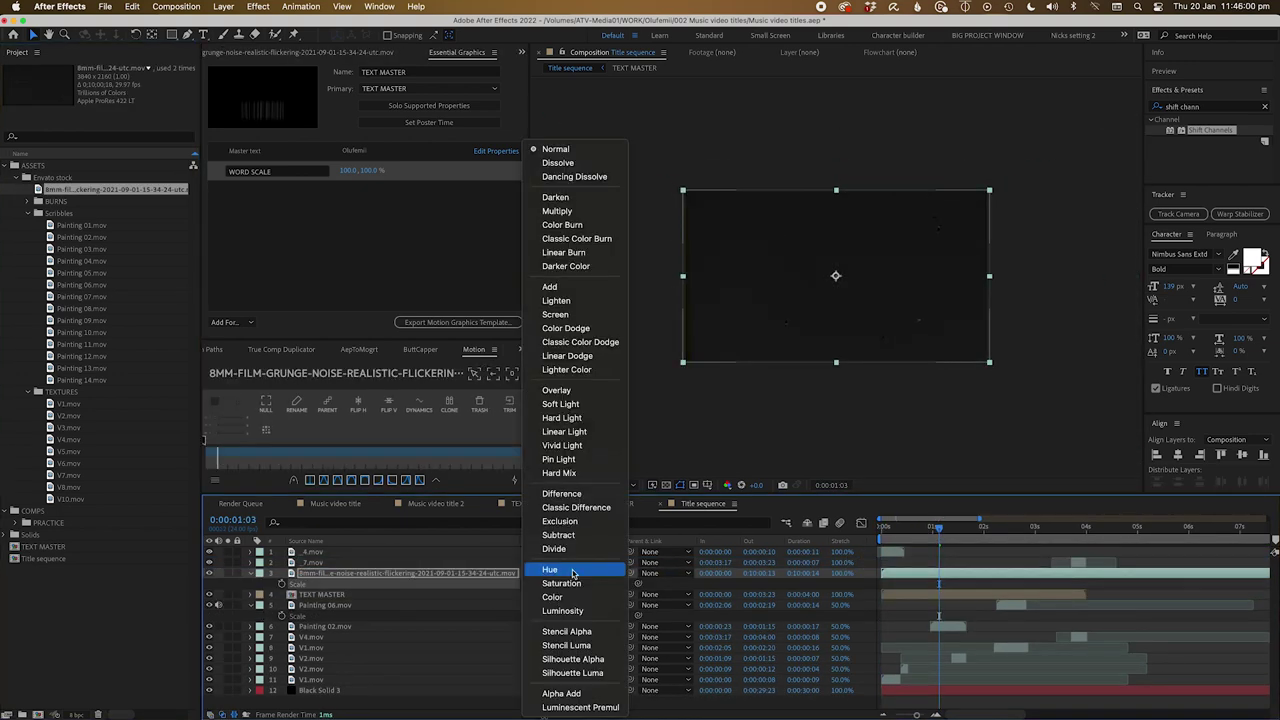
click(555, 315)
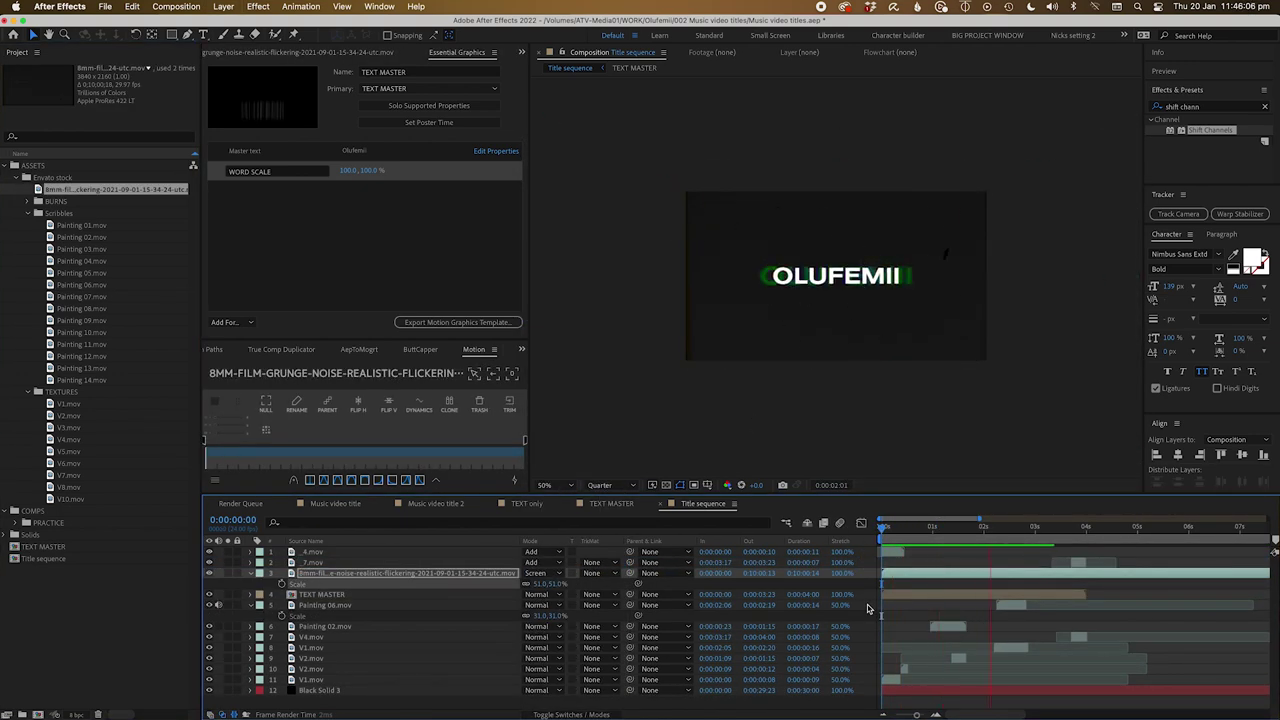
Step: Preview and scrub through the opening seconds of the Title sequence
drag(1087, 537, 824, 540)
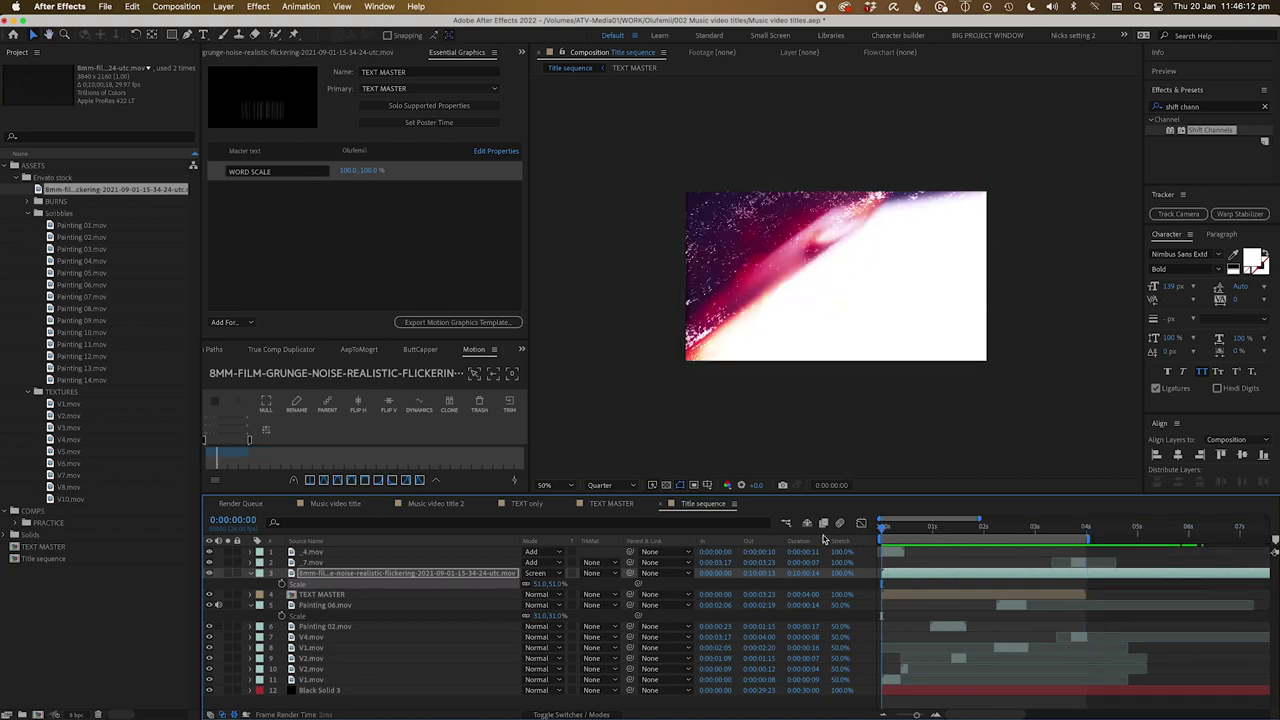
key(space)
key(space)
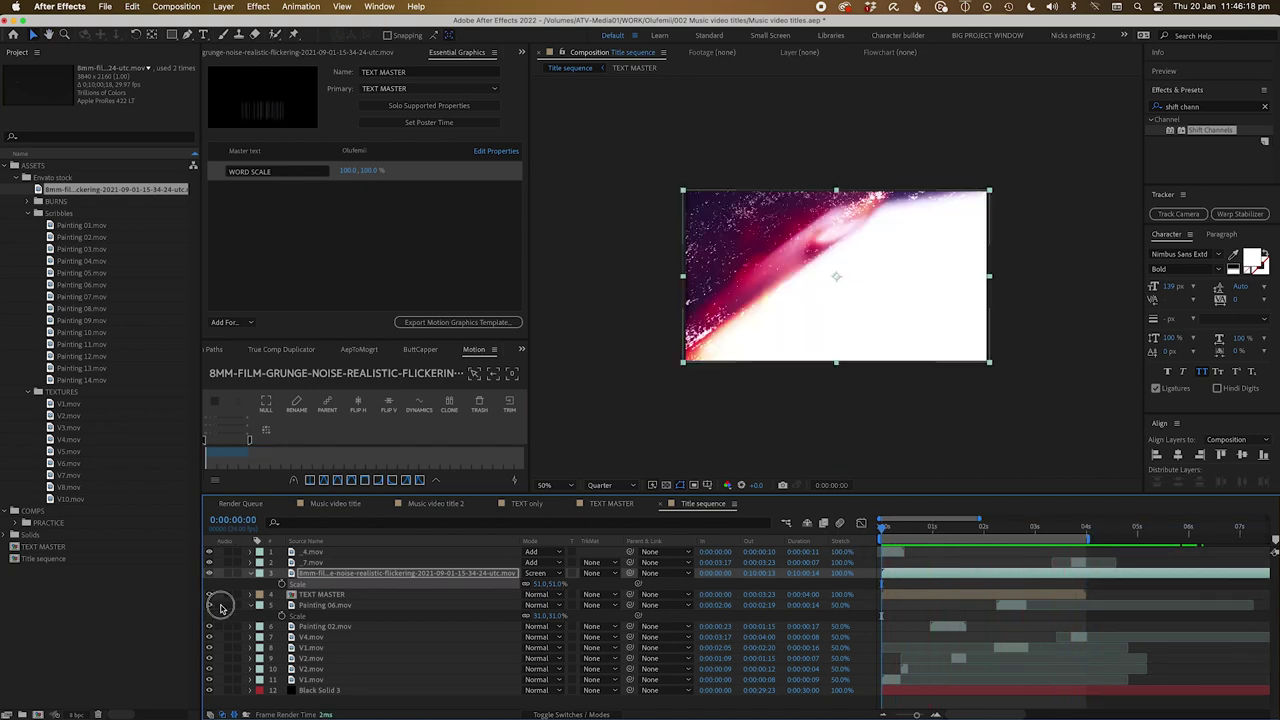
drag(882, 527, 997, 533)
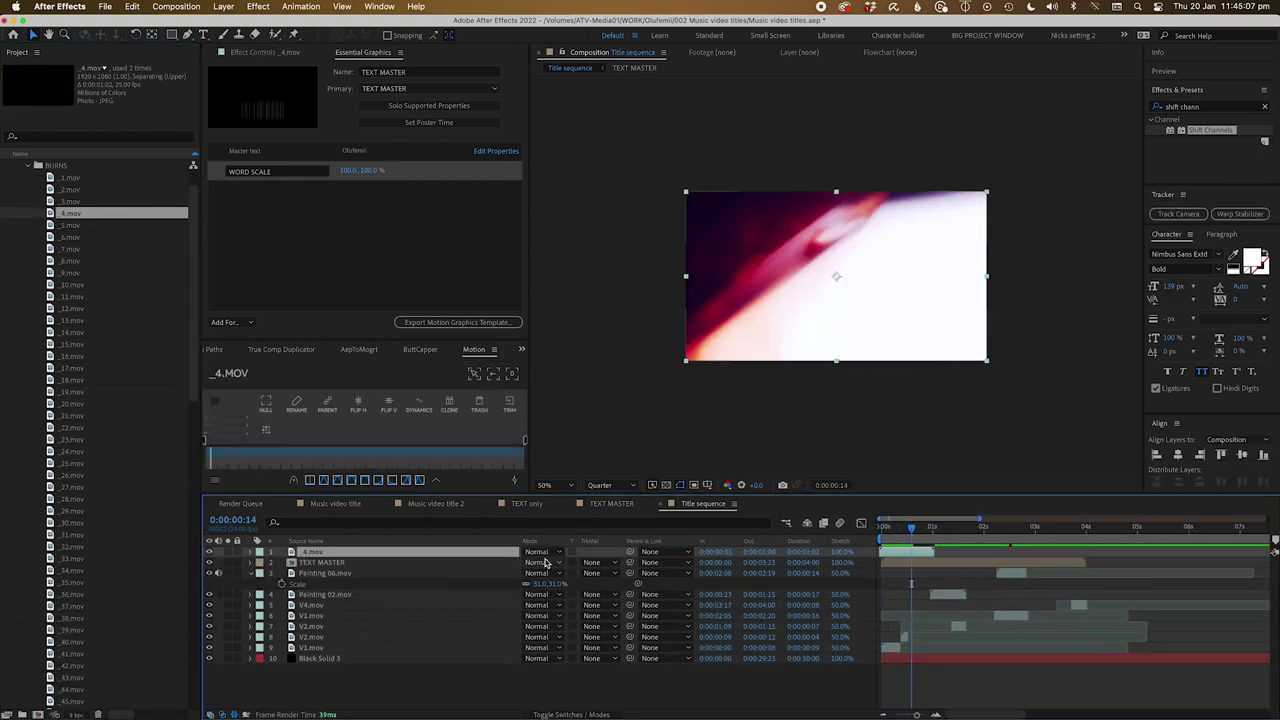
drag(896, 537, 957, 531)
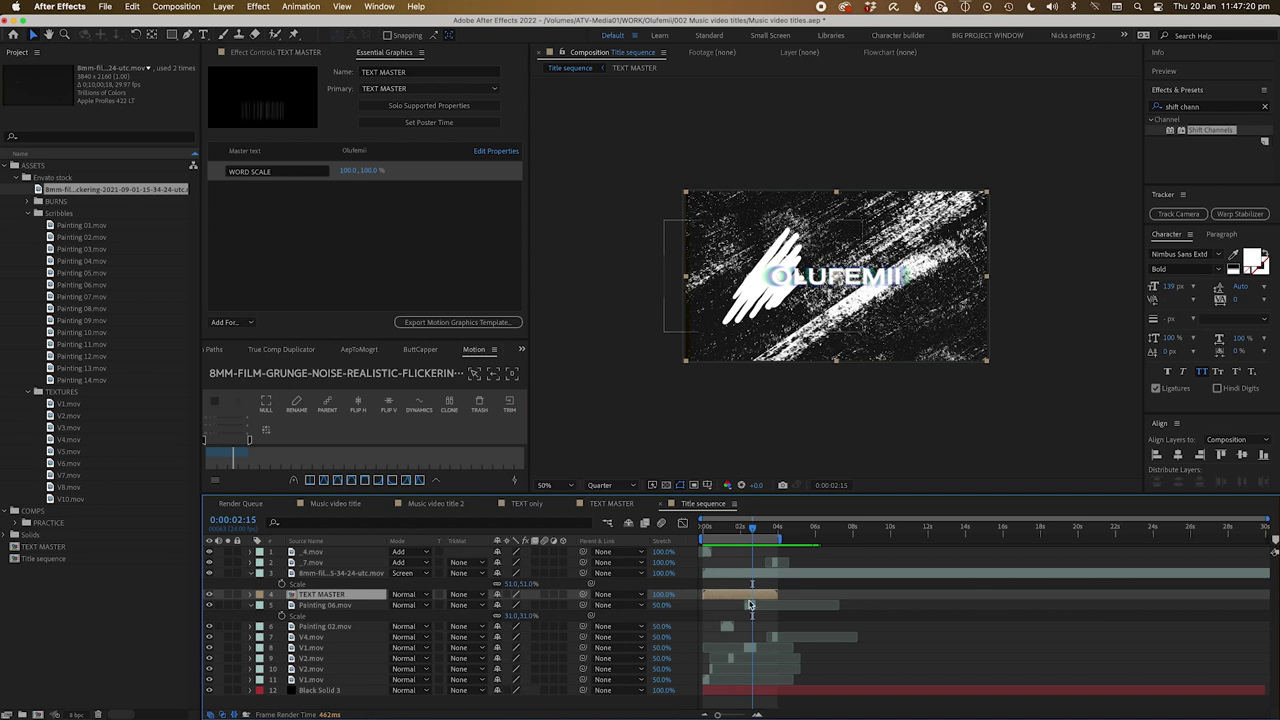
Step: Duplicate the TEXT MASTER layer and change its master text to 'Presents'
key(super+d)
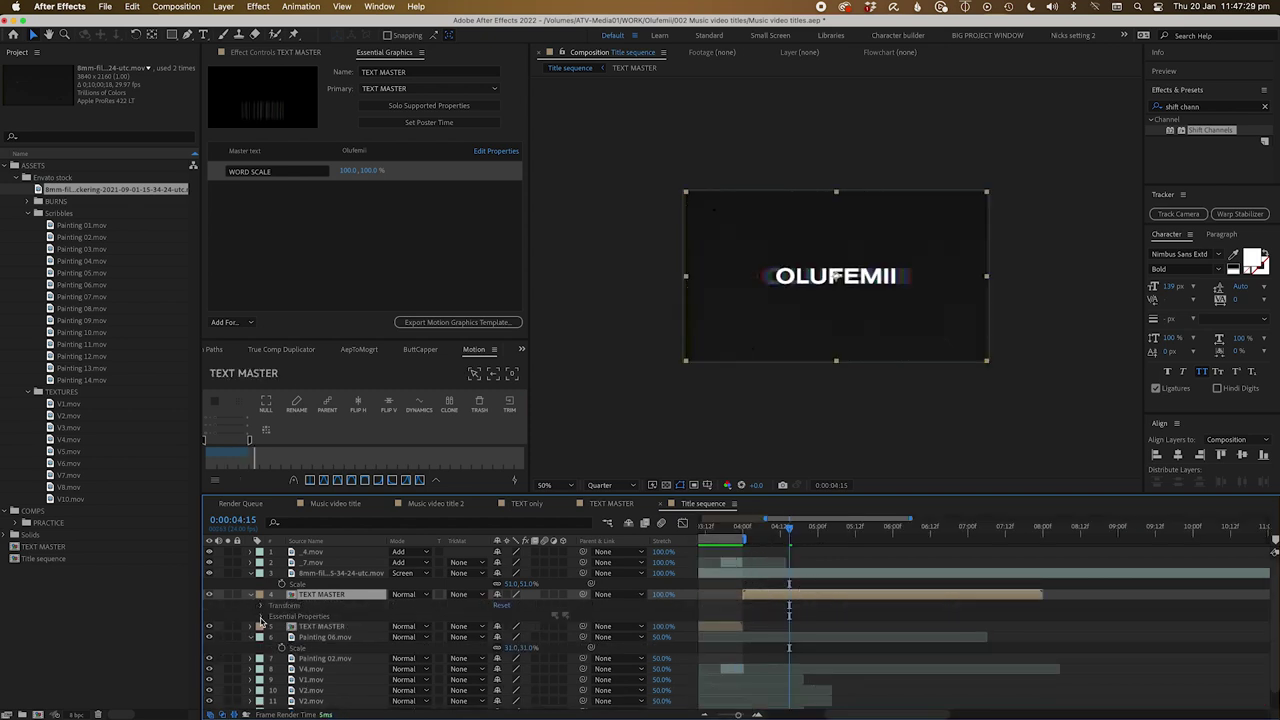
click(261, 616)
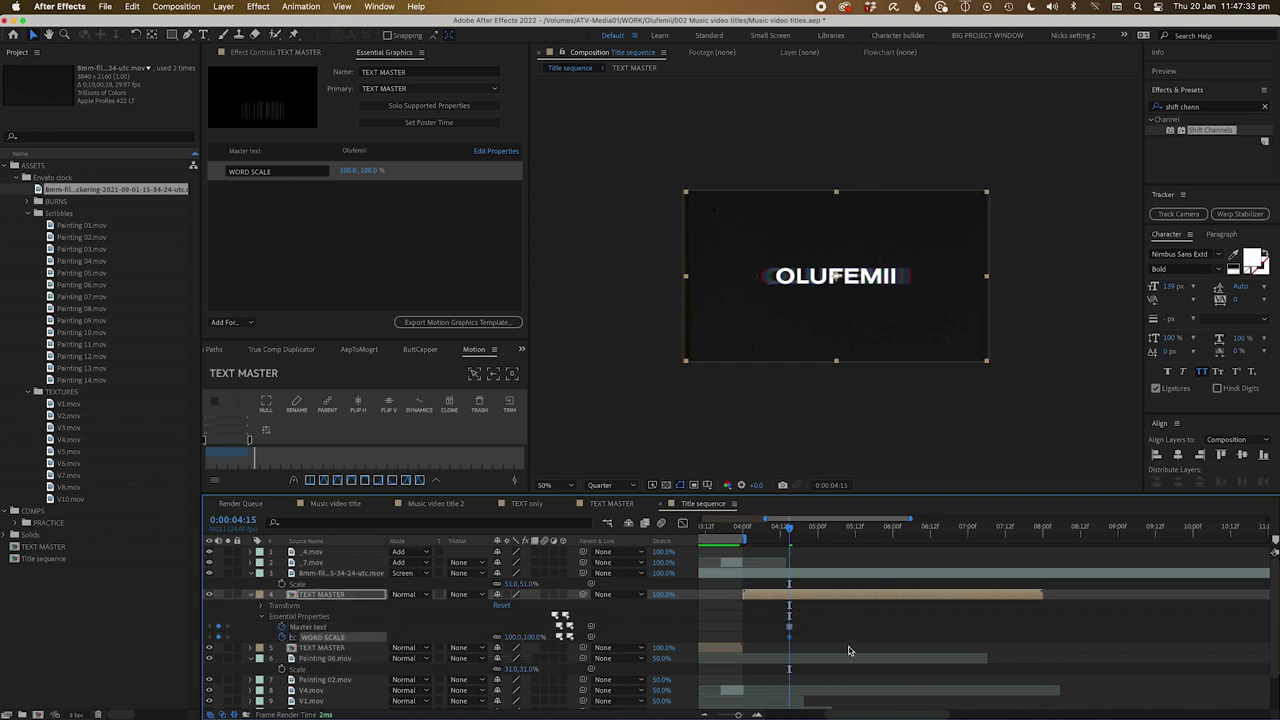
right_click(791, 643)
click(820, 569)
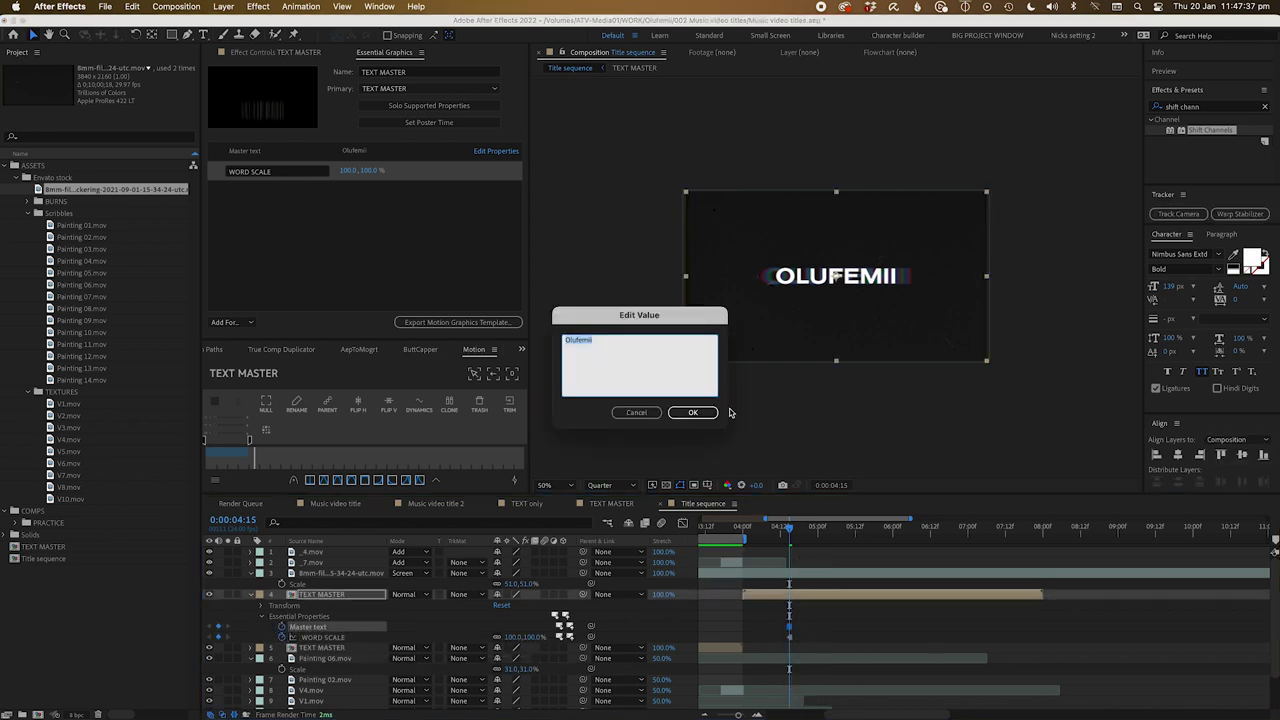
text(Presents)
click(694, 413)
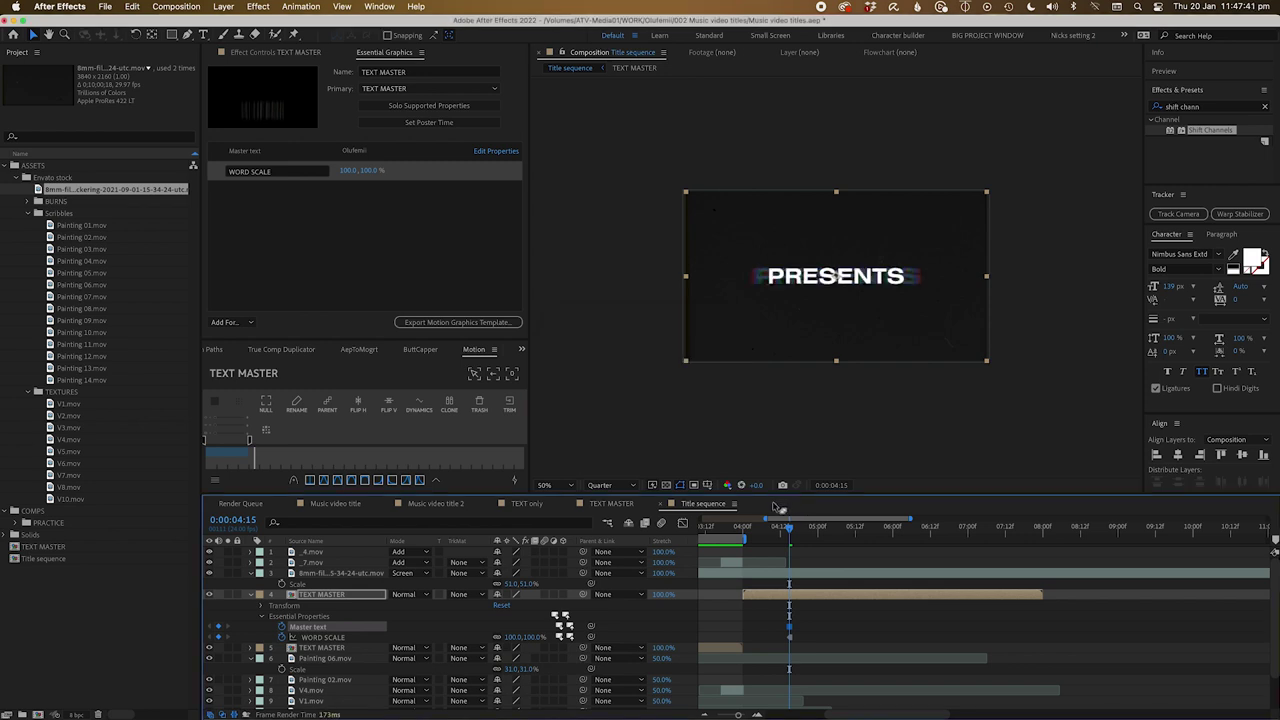
Step: Duplicate the title, place it at about 8 seconds and retitle it 'Music video titles'
drag(864, 549, 889, 549)
key(minus)
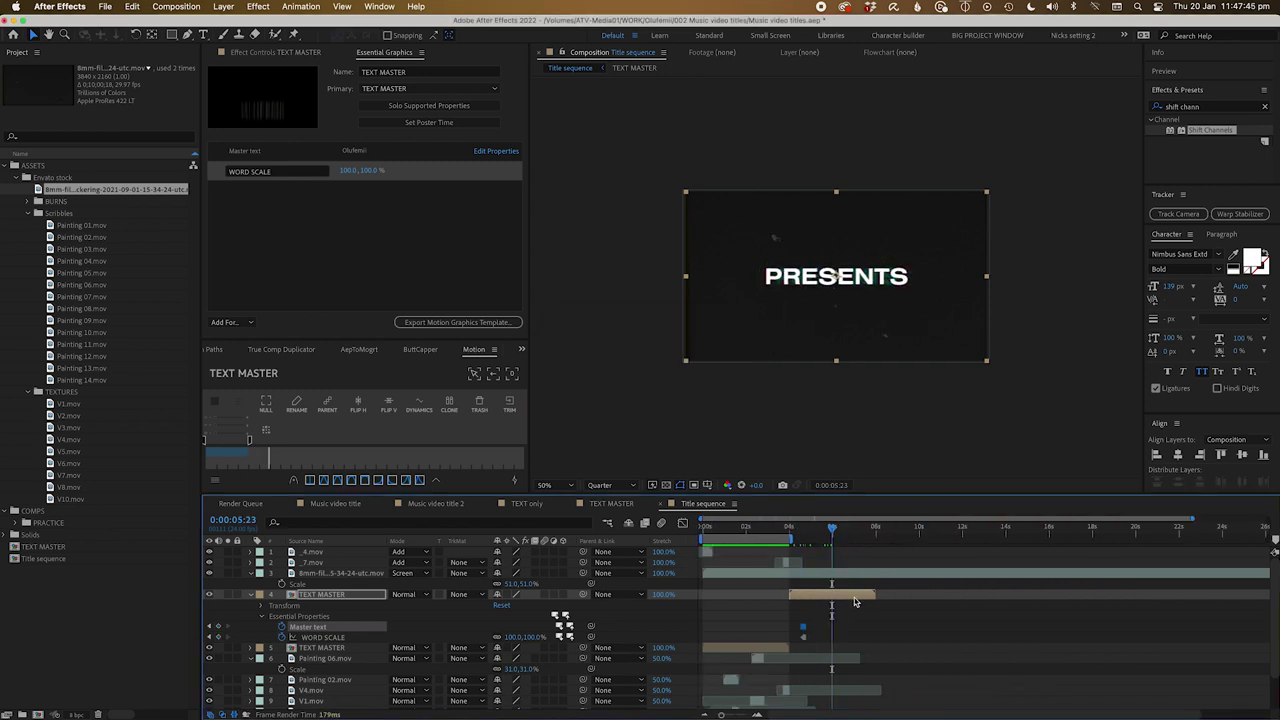
key(ctrl+d)
drag(803, 594, 890, 594)
double_click(890, 611)
text(Music video titles)
key(Return)
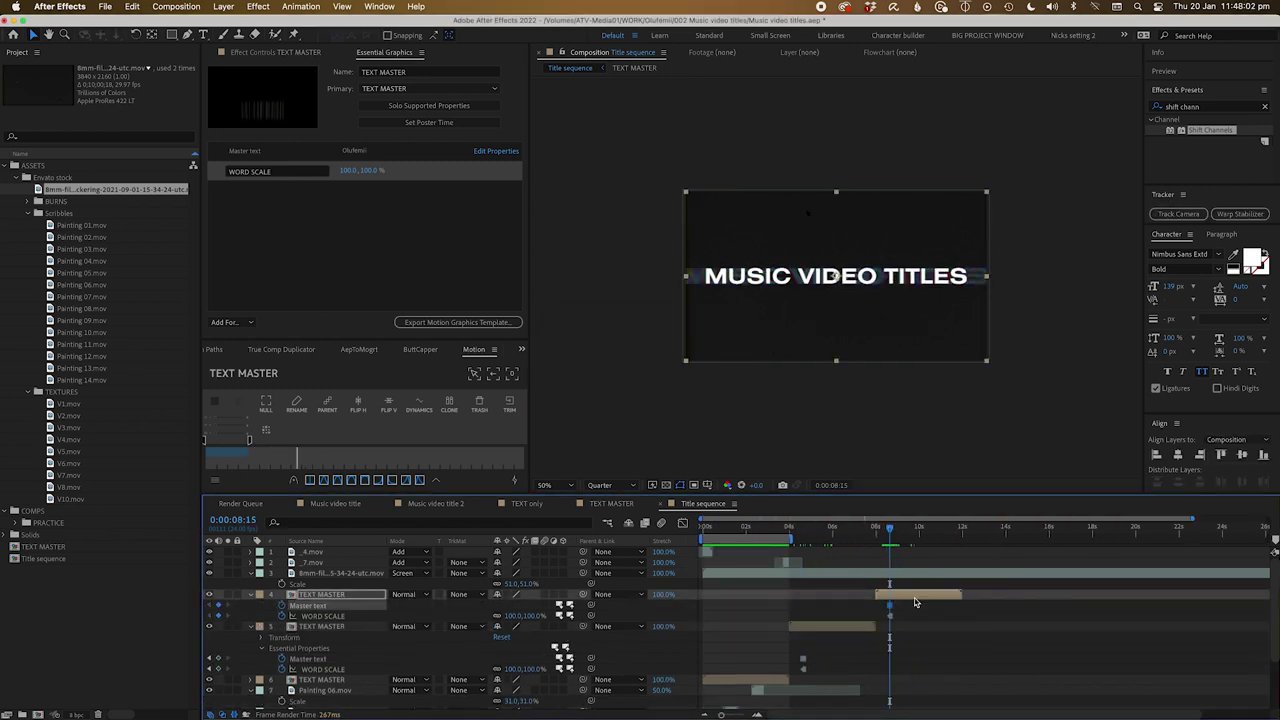
Step: Duplicate that title, shift it slightly later and change its text to 'In after effects'
drag(889, 527, 911, 527)
key(ctrl+d)
drag(893, 594, 915, 594)
double_click(911, 605)
text(In after effects)
key(Return)
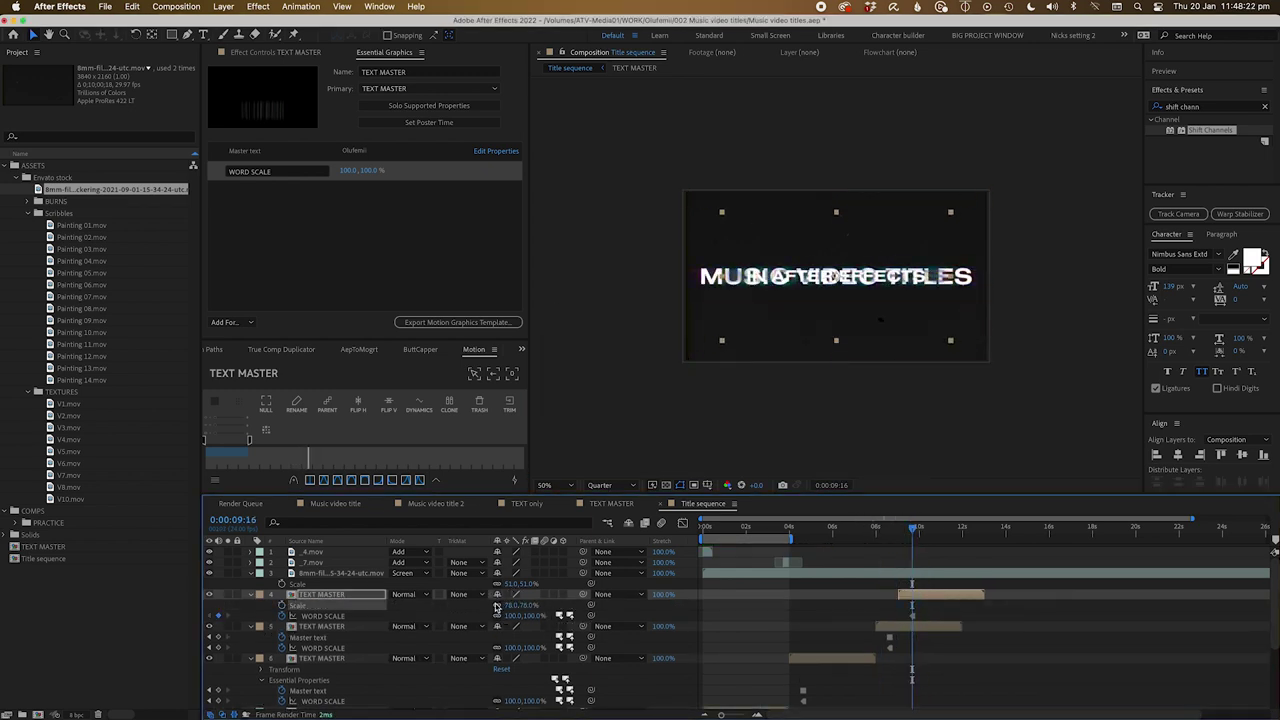
Step: Scale the IN AFTER EFFECTS subtitle down to about 51%
click(897, 530)
click(495, 603)
drag(506, 606, 511, 624)
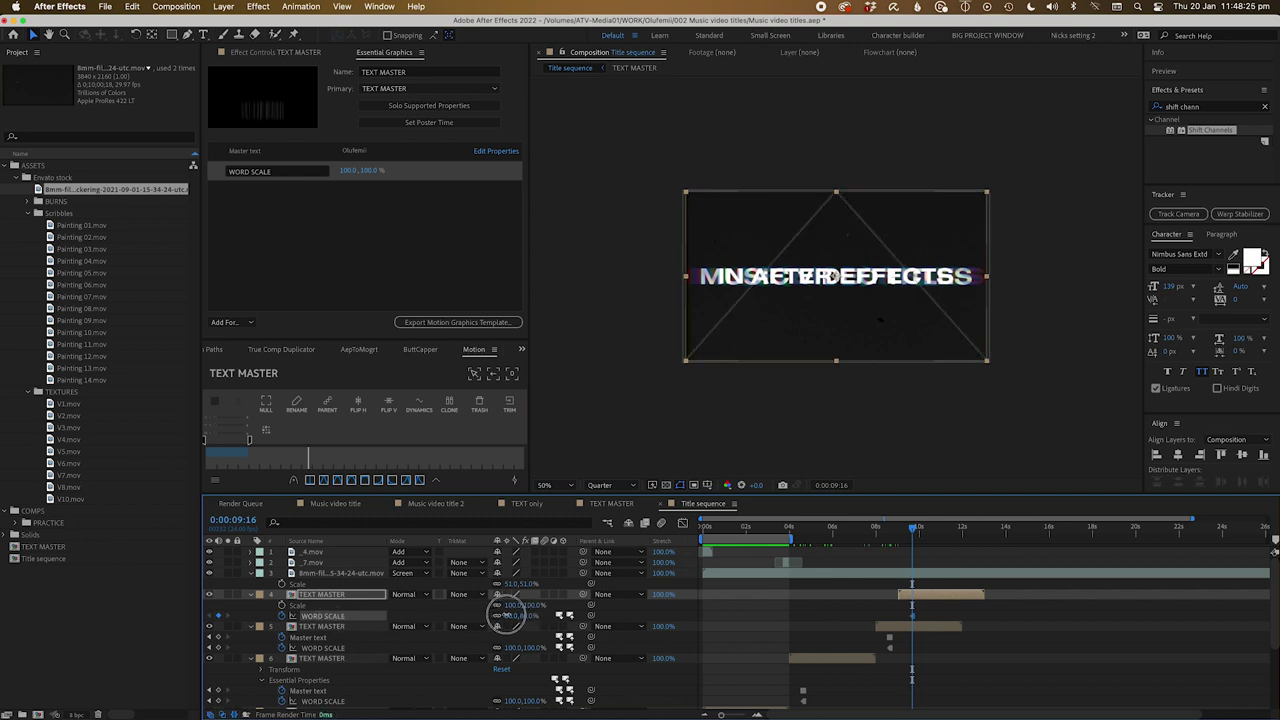
drag(506, 618, 490, 619)
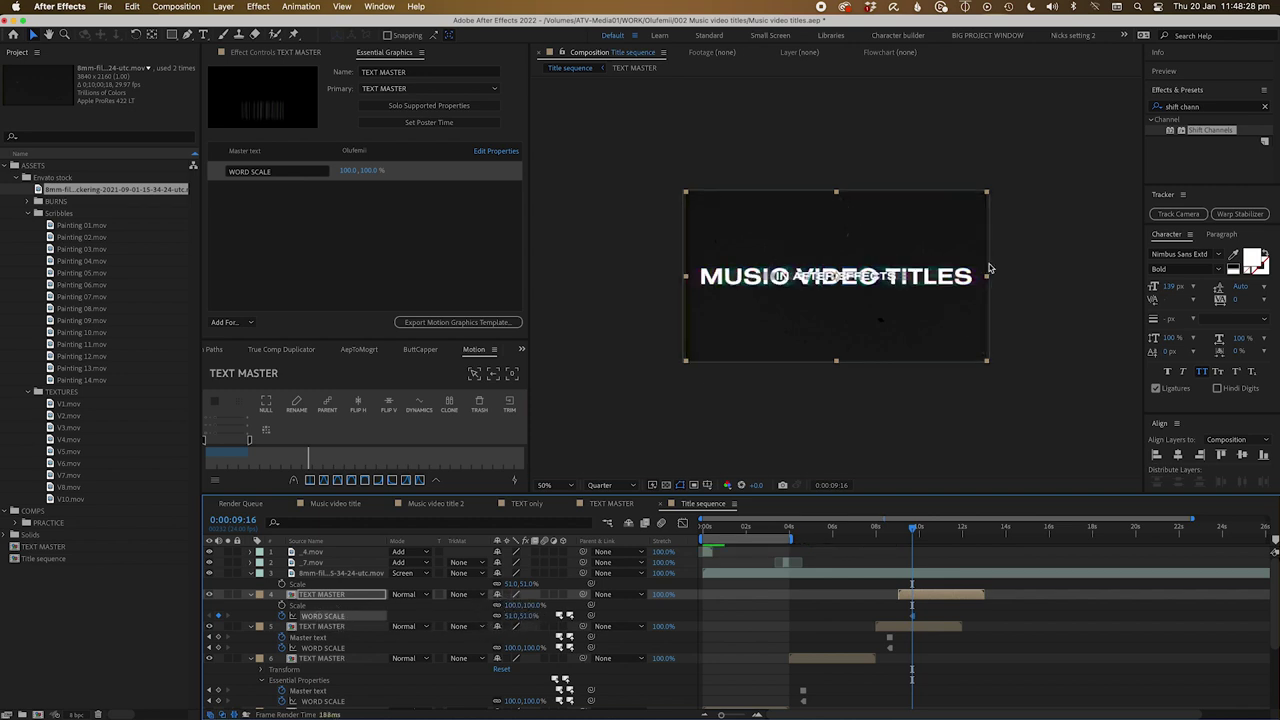
click(853, 275)
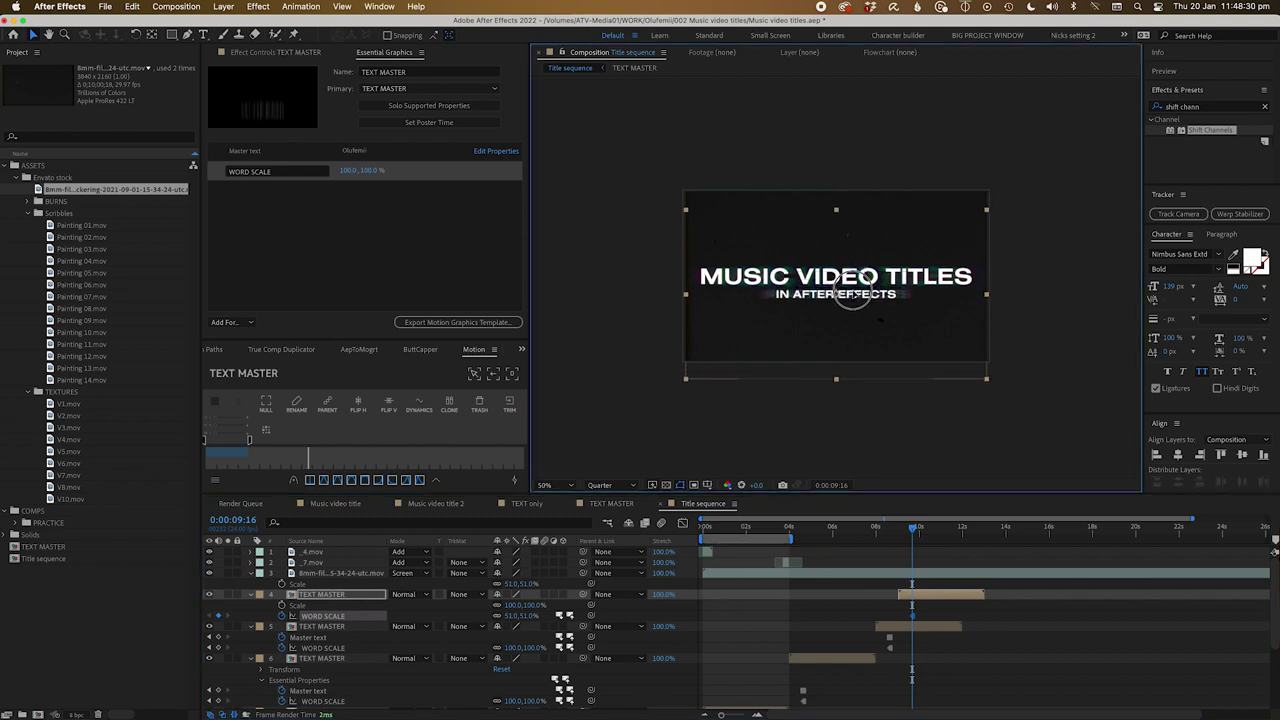
click(891, 526)
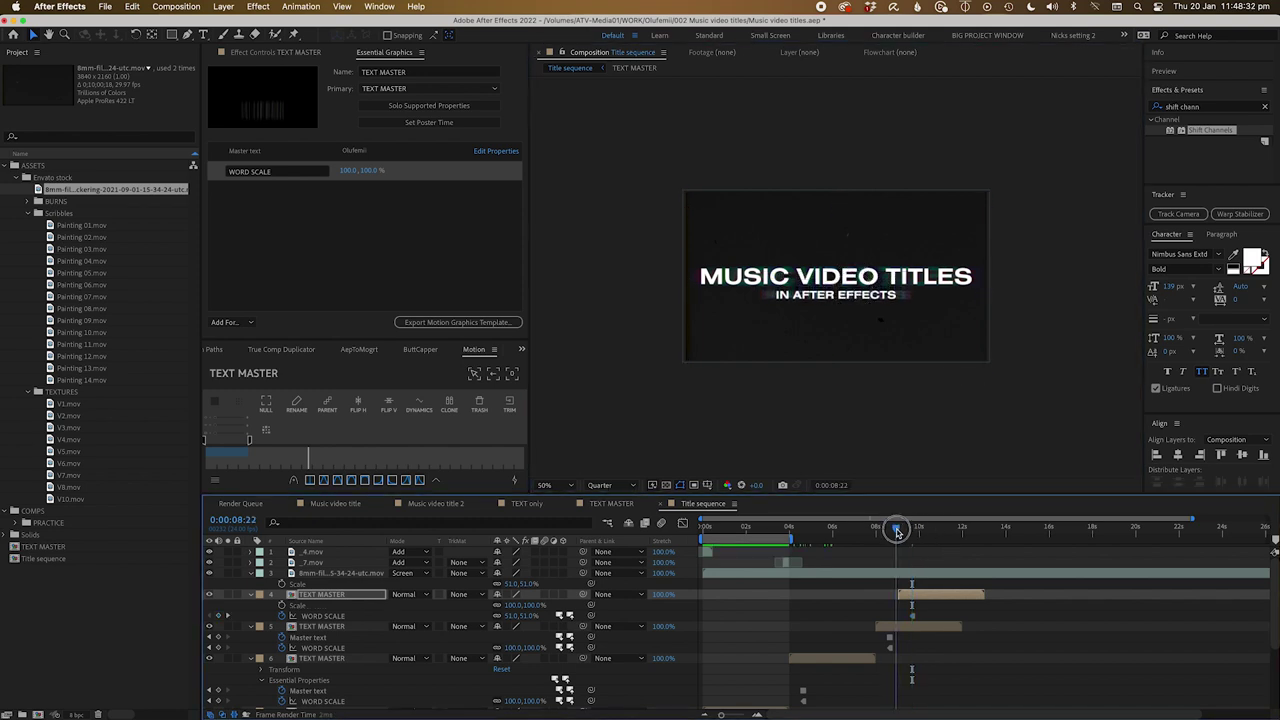
click(806, 614)
Step: Add the V6.mov, V7.mov and V8.mov texture clips at staggered playhead times
click(843, 530)
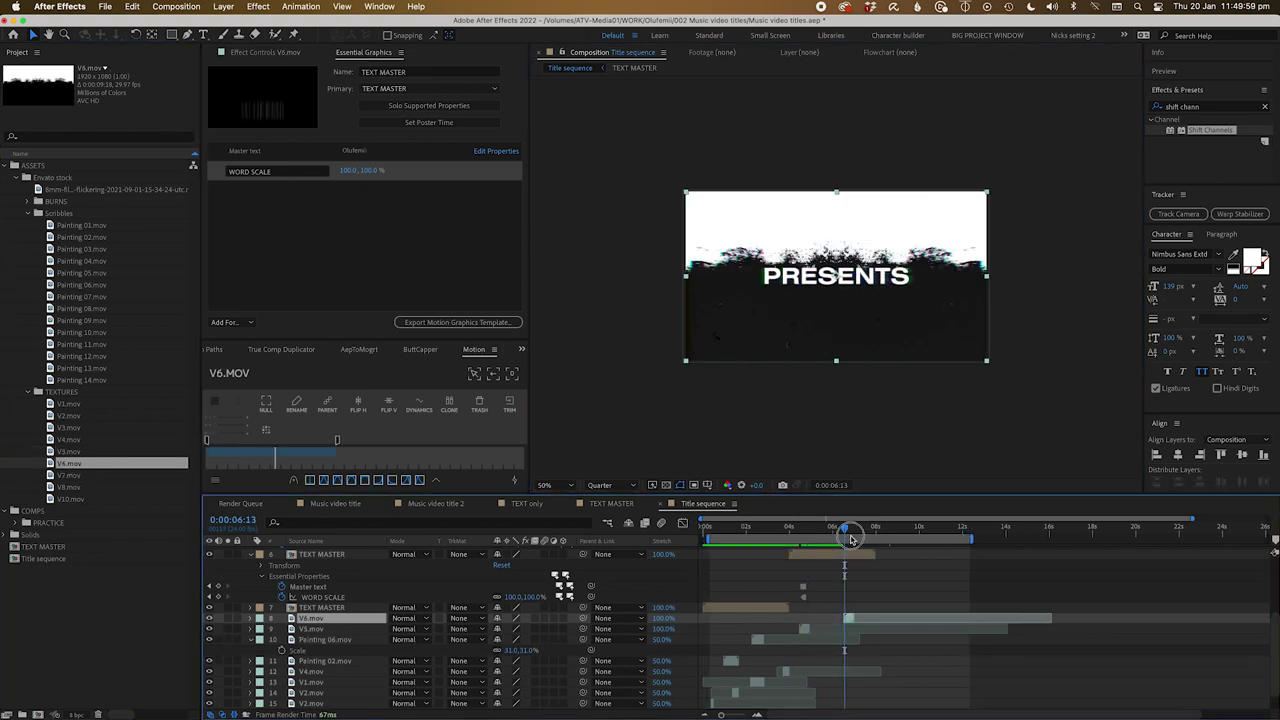
click(69, 463)
key(ctrl+slash)
click(69, 475)
key(ctrl+slash)
click(69, 487)
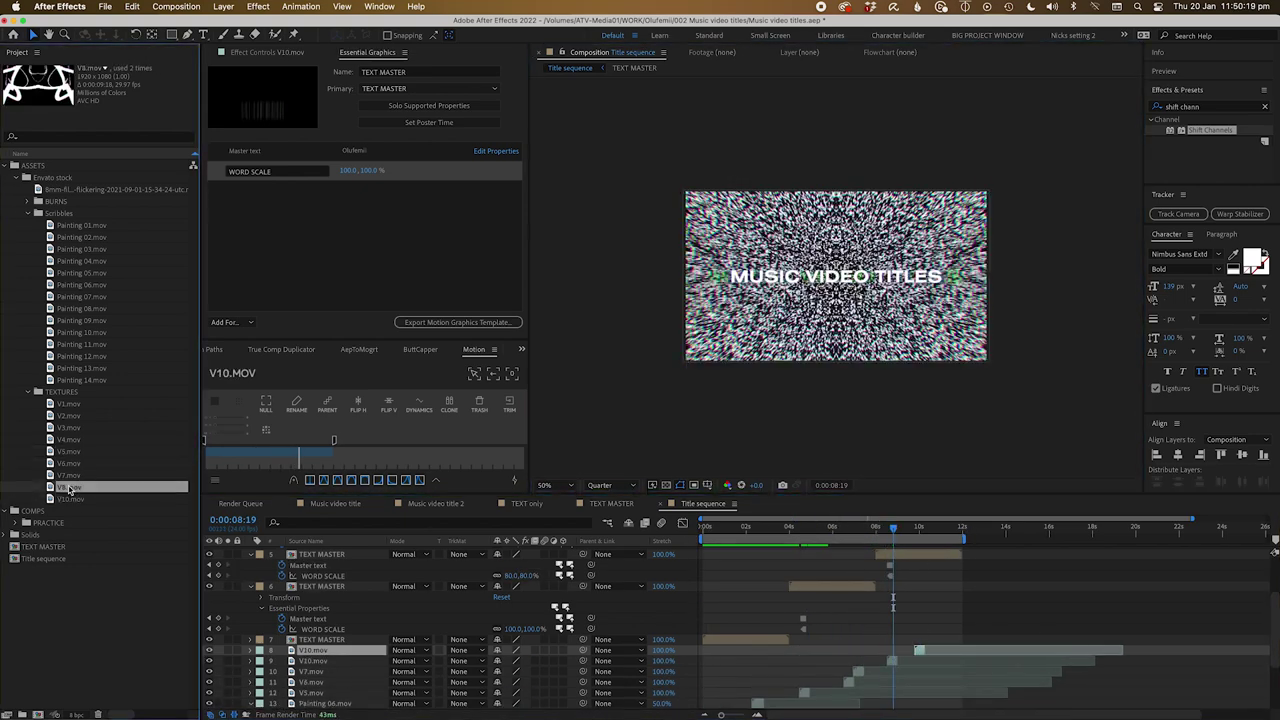
click(930, 526)
key(ctrl+slash)
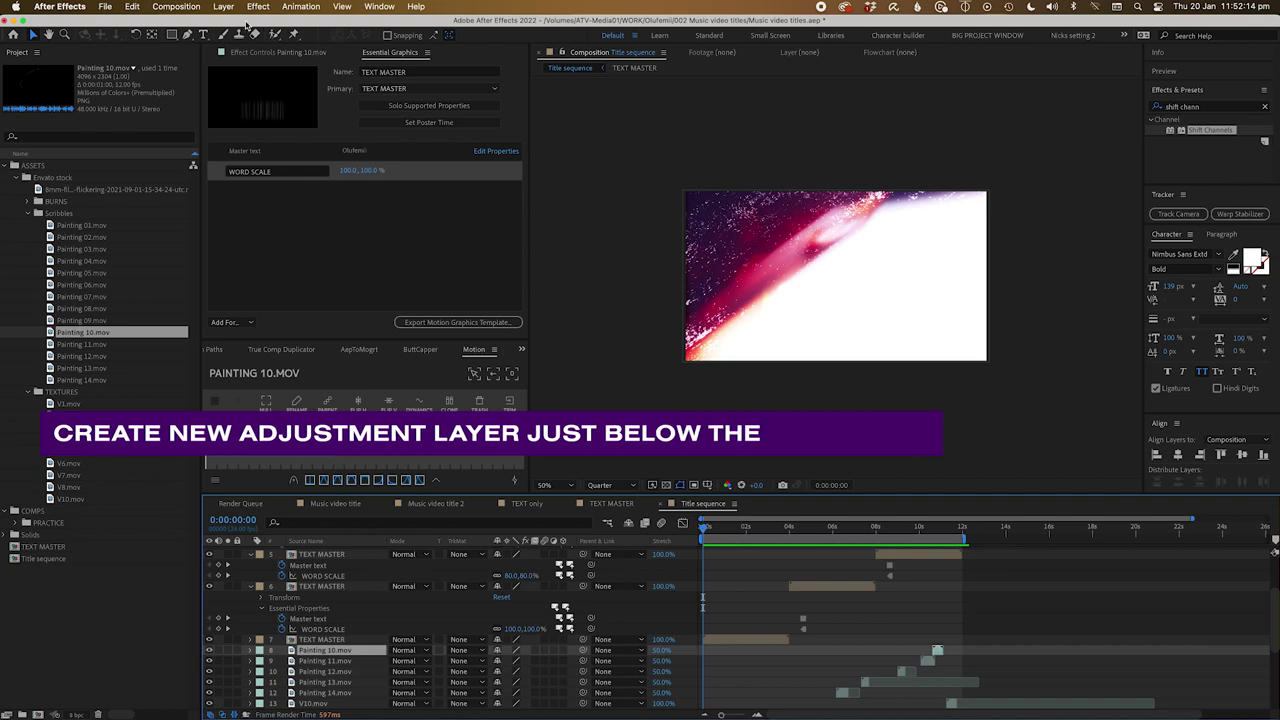
click(223, 7)
Step: Create a new adjustment layer below the text and apply the Tint effect to it
mouse_move(249, 27)
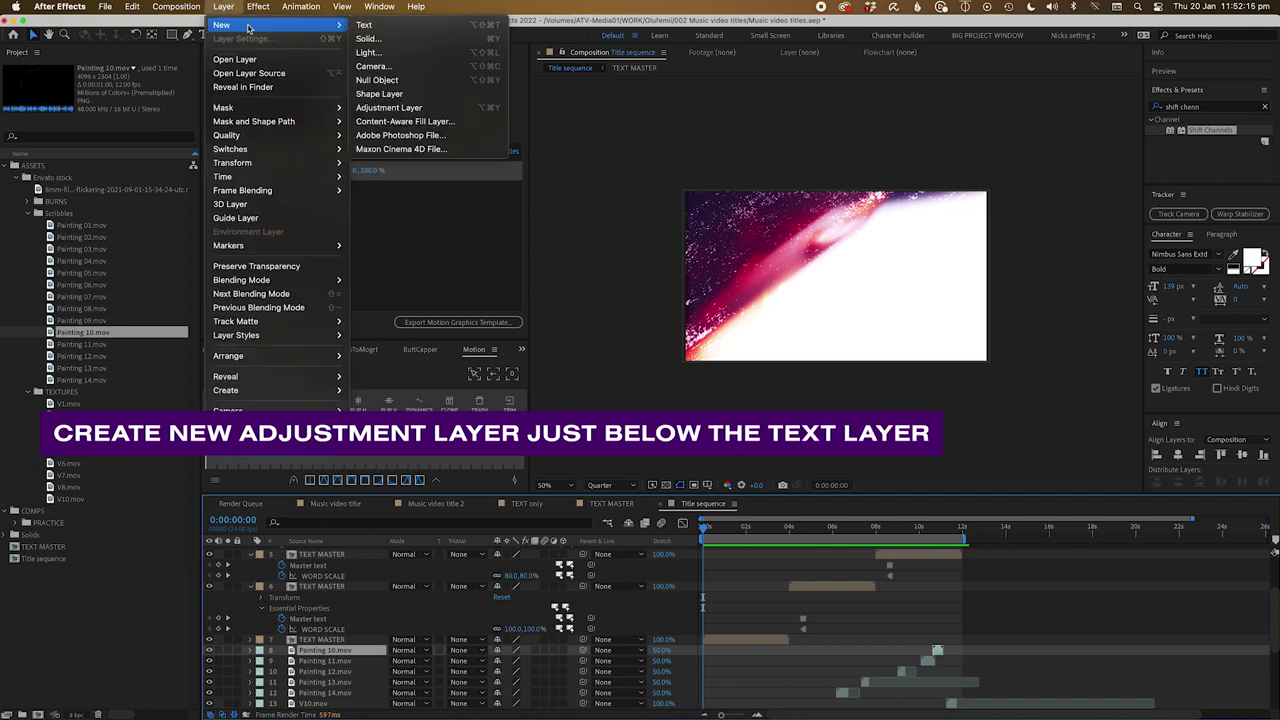
click(417, 108)
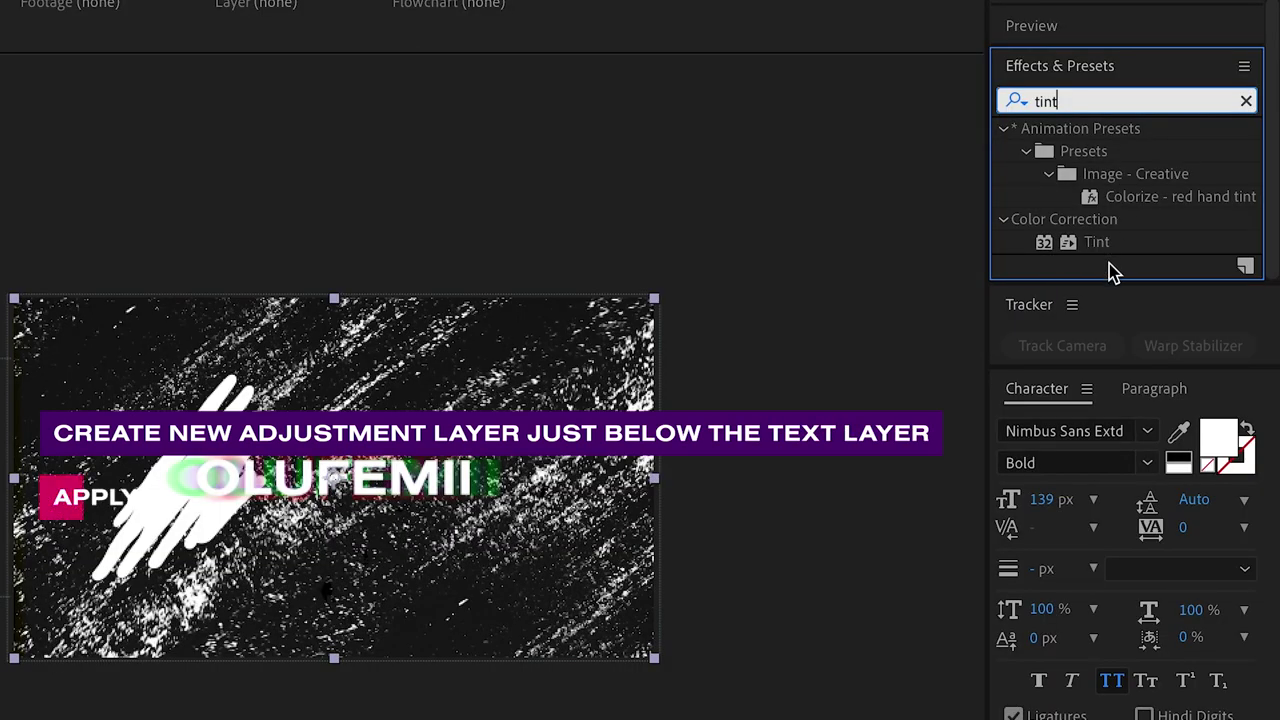
click(1200, 166)
drag(1113, 252, 779, 634)
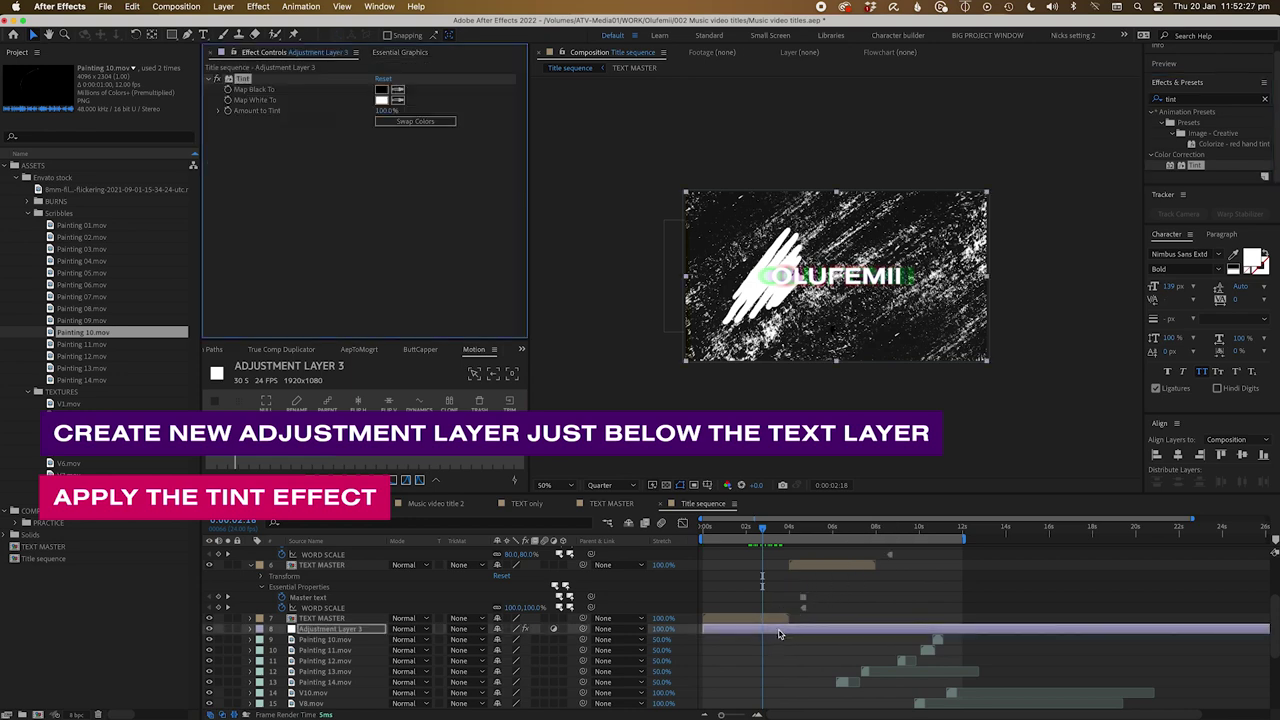
Step: Set Tint's Map Black To 307EA1 and Map White To FFC700
click(381, 90)
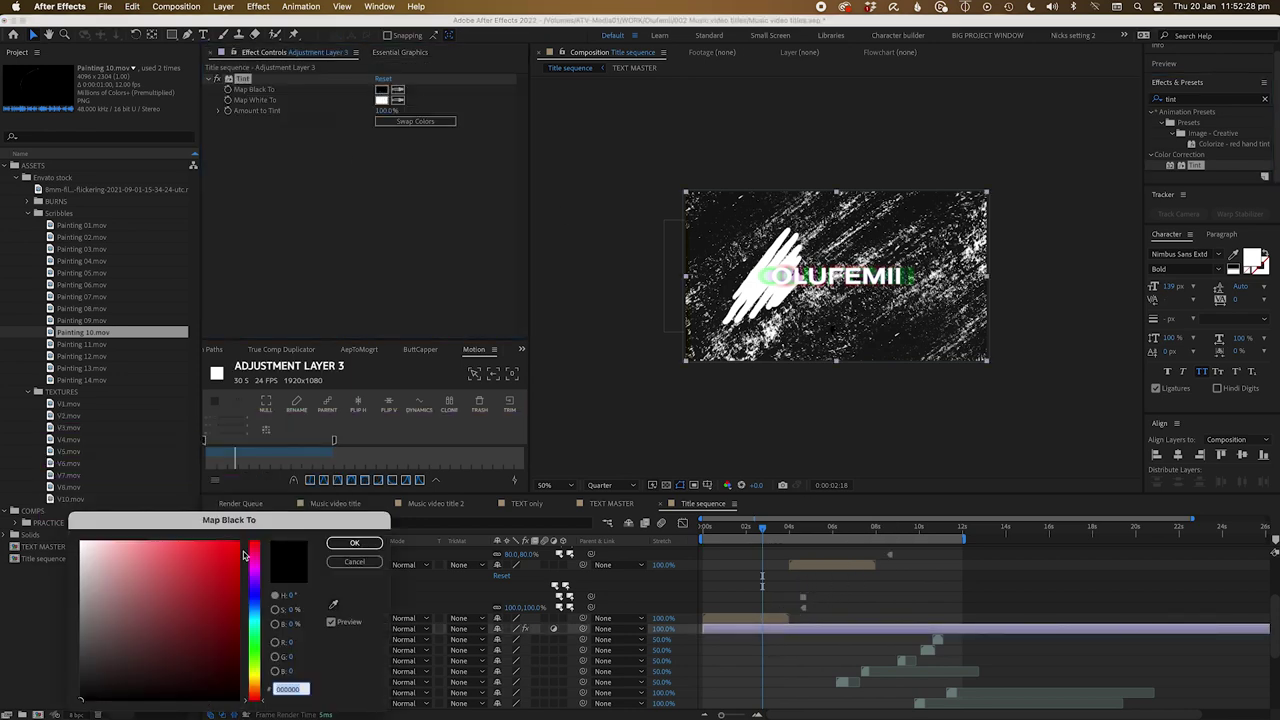
click(254, 613)
click(219, 590)
mouse_move(219, 590)
mouse_down()
mouse_move(194, 580)
mouse_move(191, 600)
mouse_up()
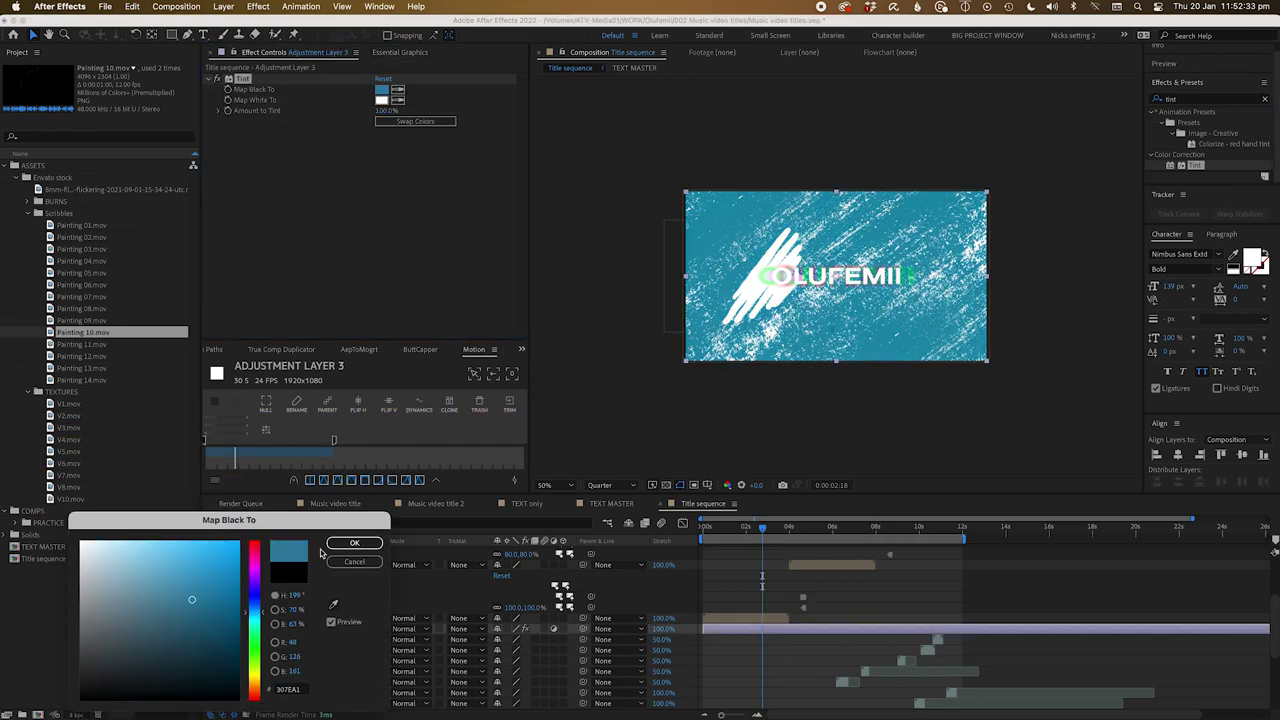
click(352, 543)
click(381, 100)
text(FFC700)
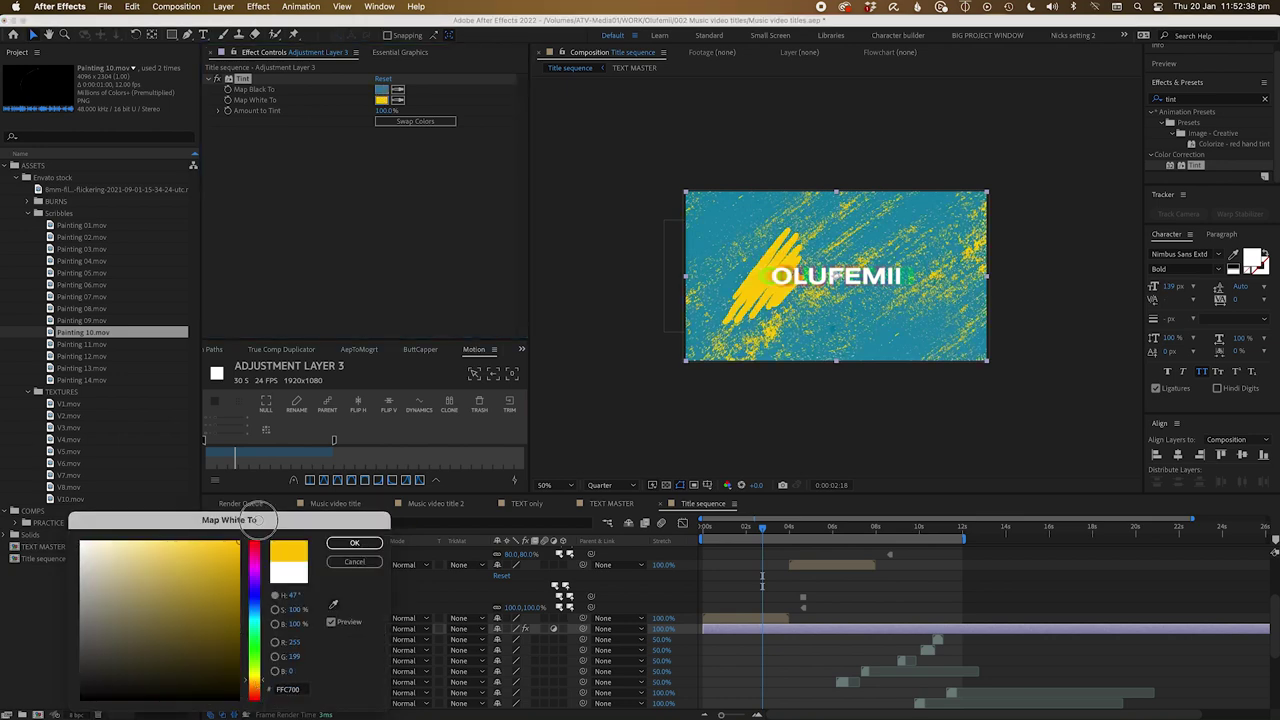
click(354, 543)
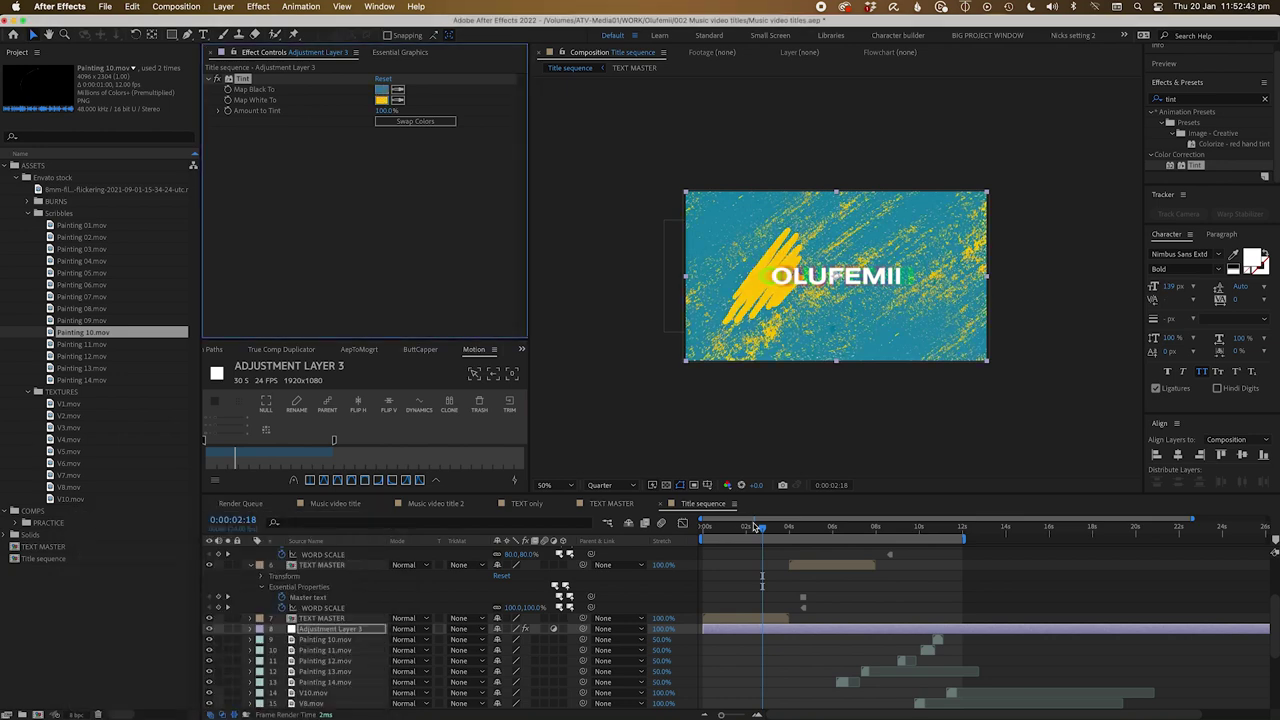
Step: Split the adjustment layer at 4 seconds and tint that section magenta in the darks, yellow in the lights
drag(758, 530, 788, 529)
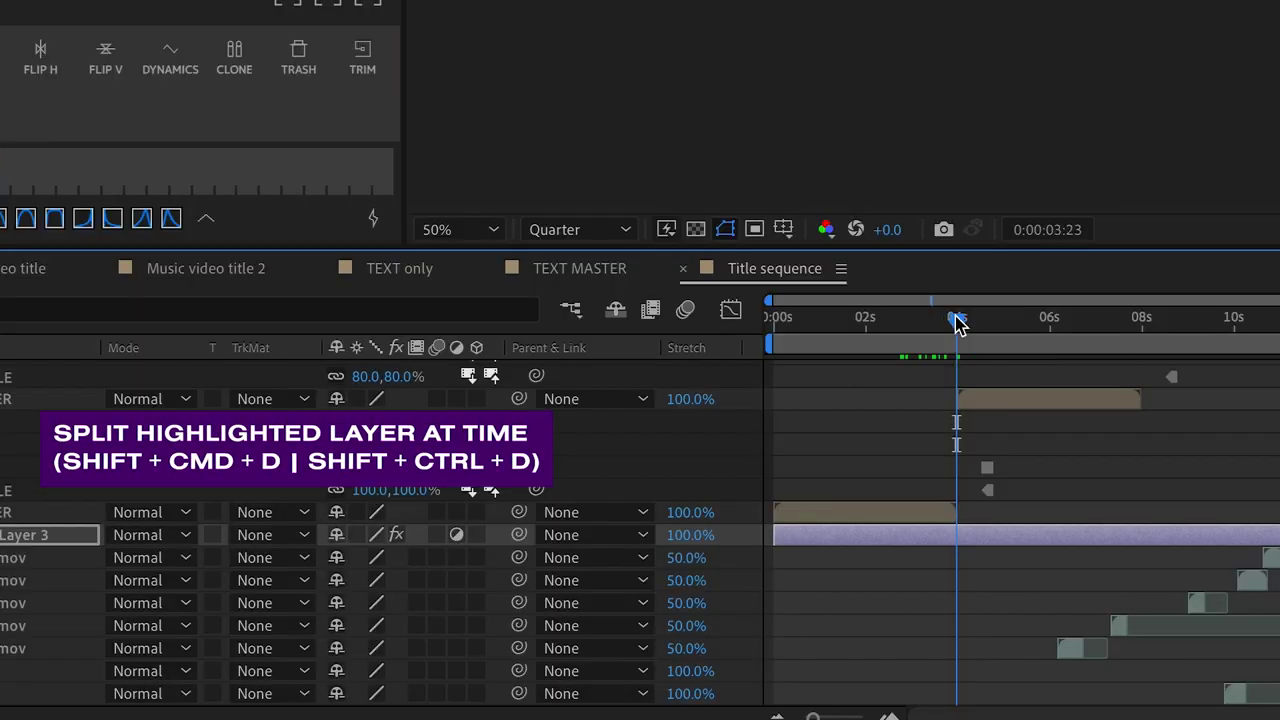
key(ctrl+shift+d)
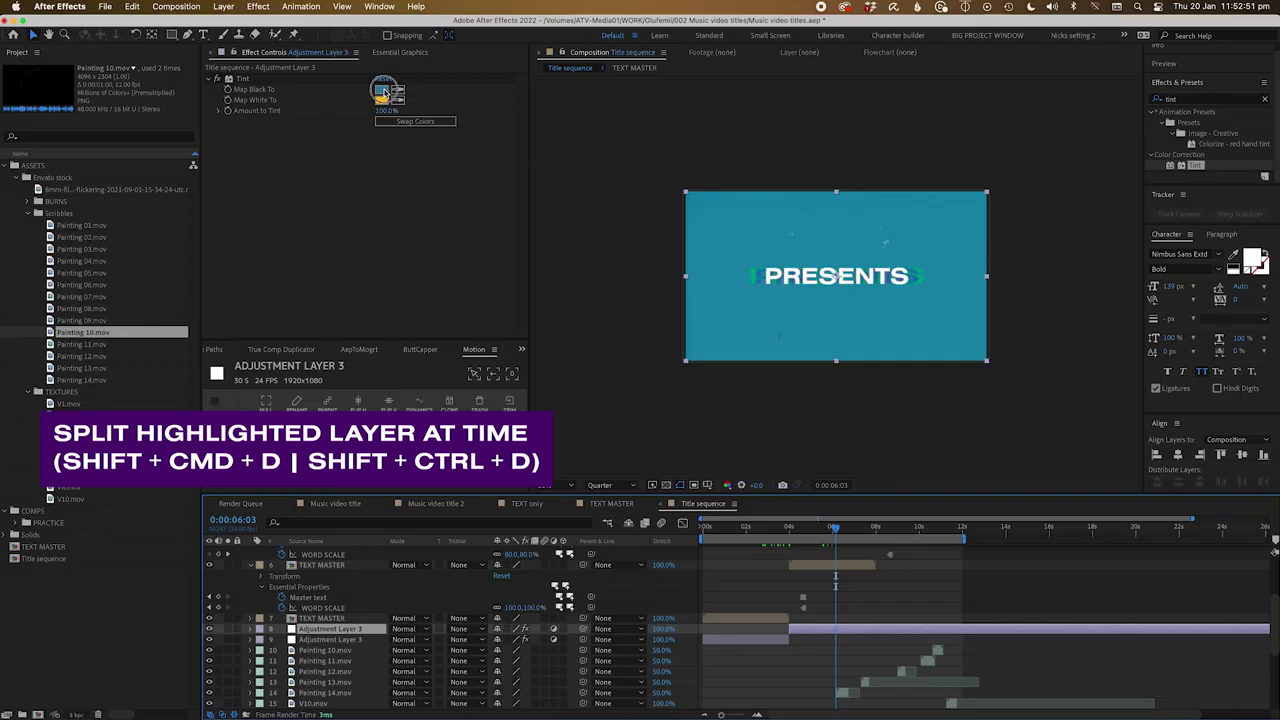
click(382, 91)
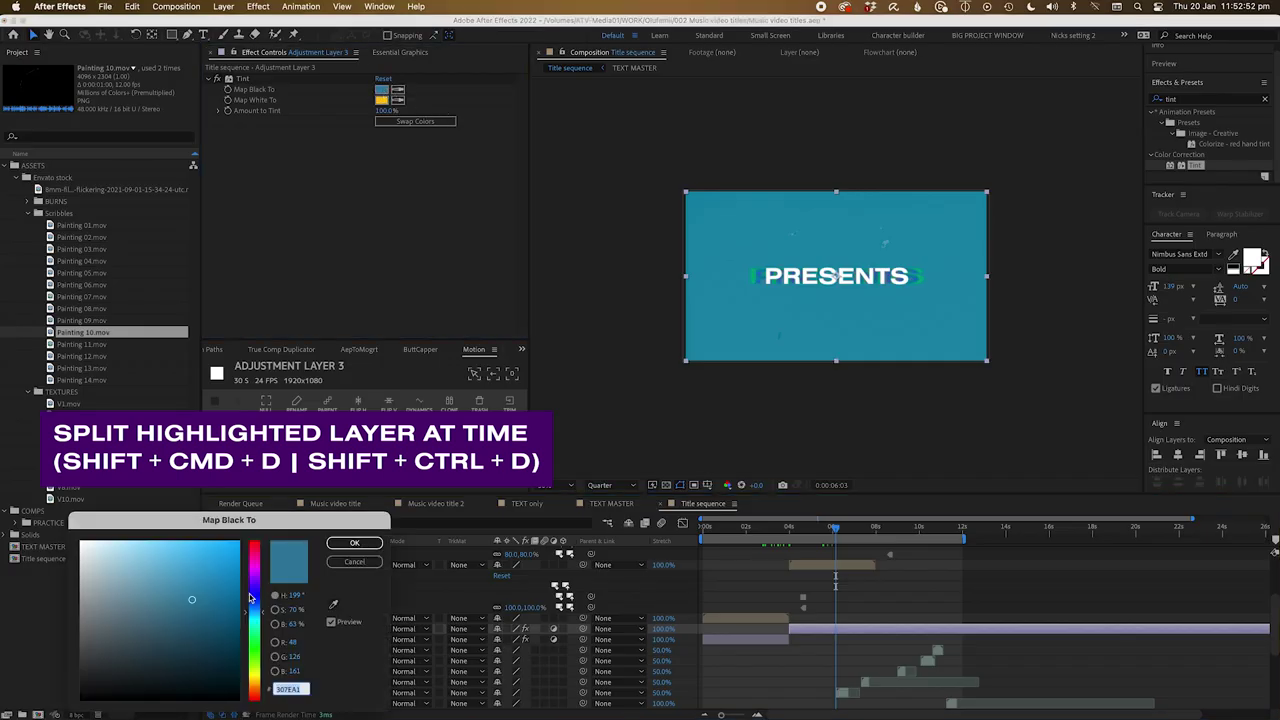
drag(249, 593, 250, 558)
click(357, 547)
click(382, 100)
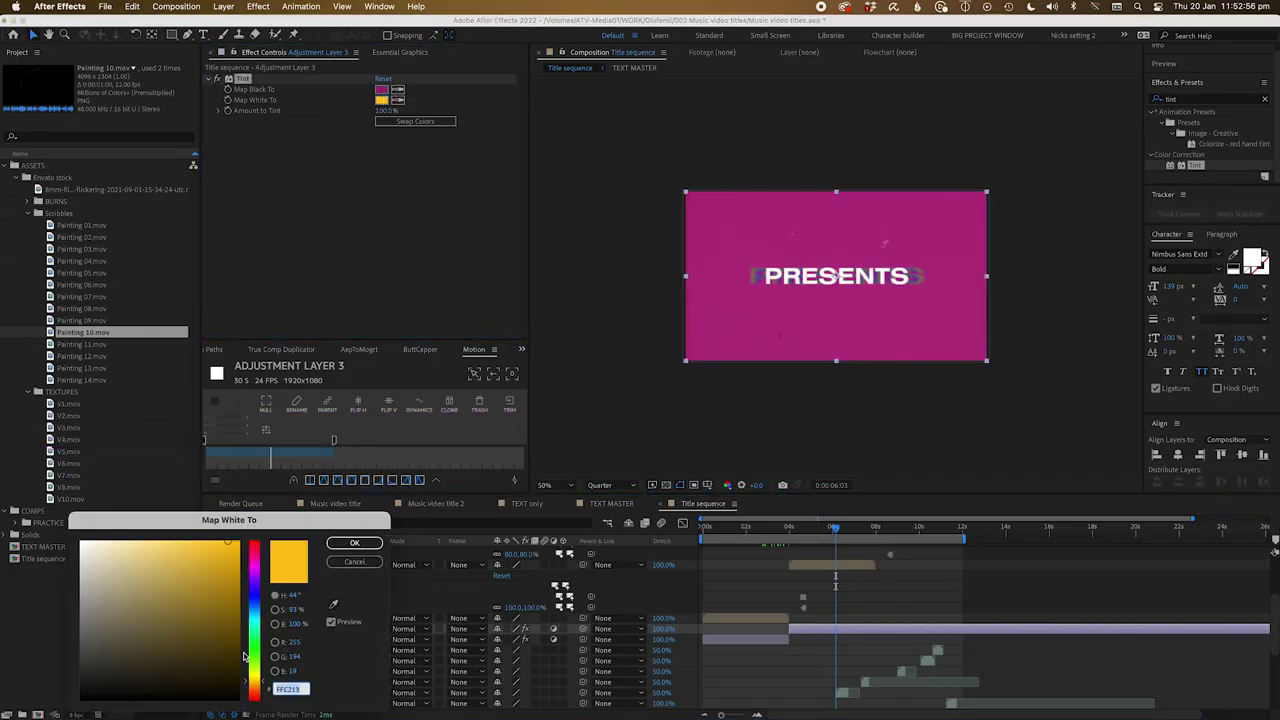
click(354, 543)
Step: Split again at 8 seconds and map that section's black to 000000 and white to red C80000
drag(778, 530, 875, 541)
key(super+shift+d)
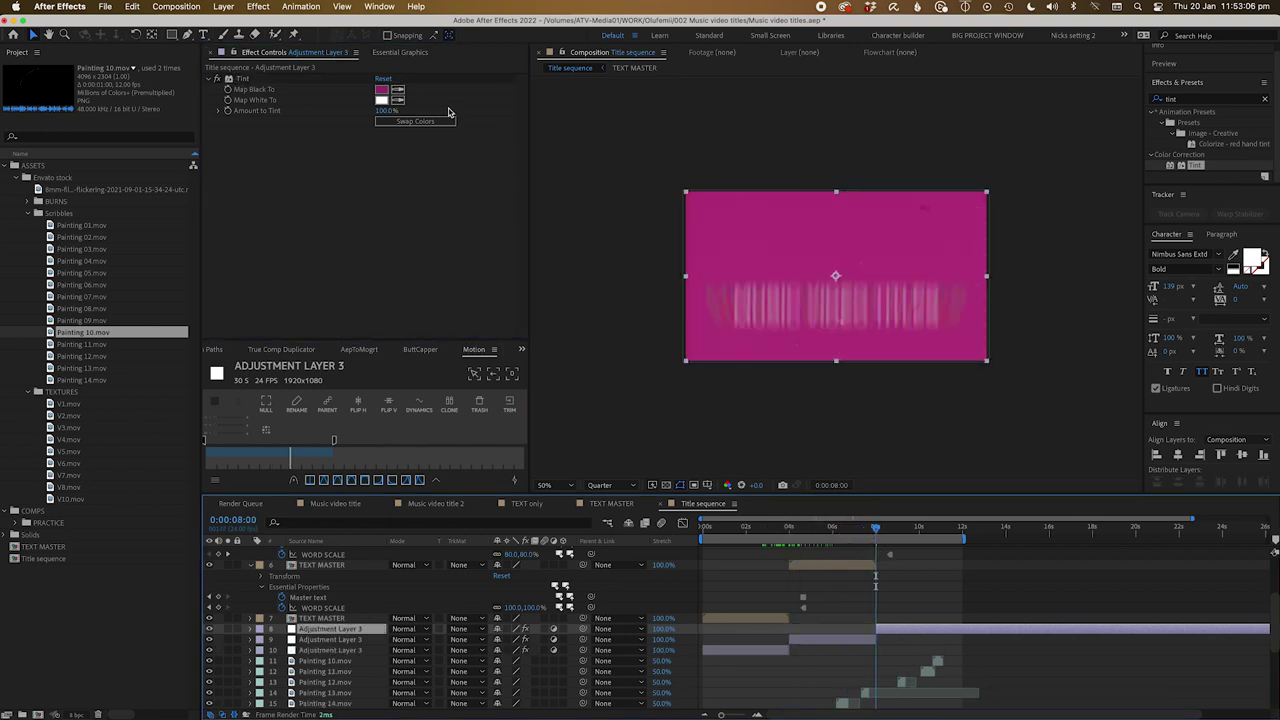
click(381, 92)
text(000000)
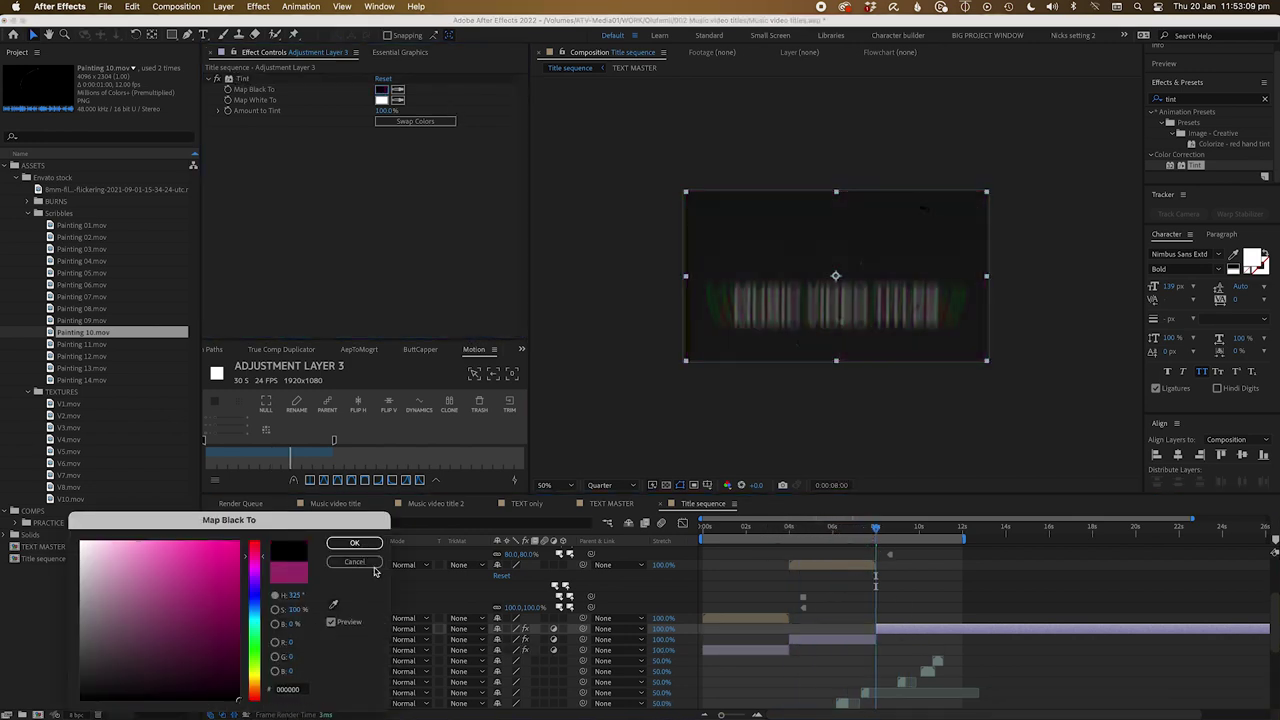
click(354, 543)
click(381, 99)
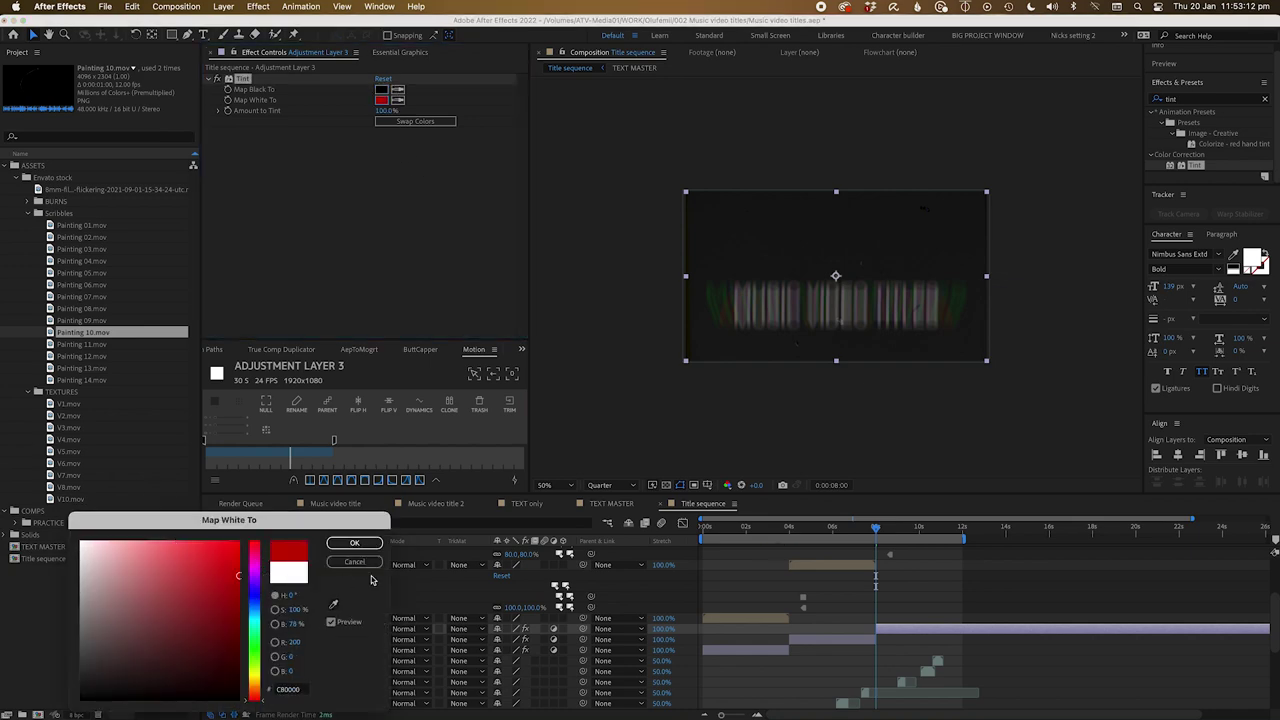
click(354, 543)
drag(900, 530, 685, 557)
key(space)
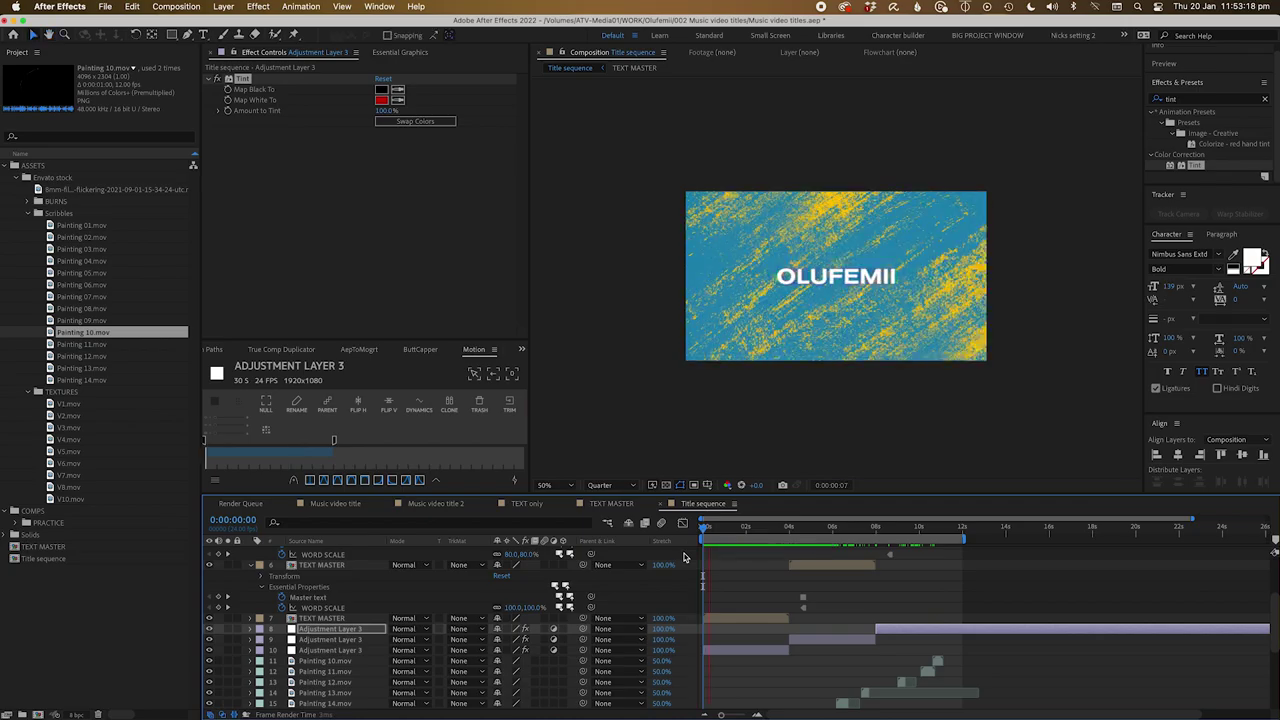